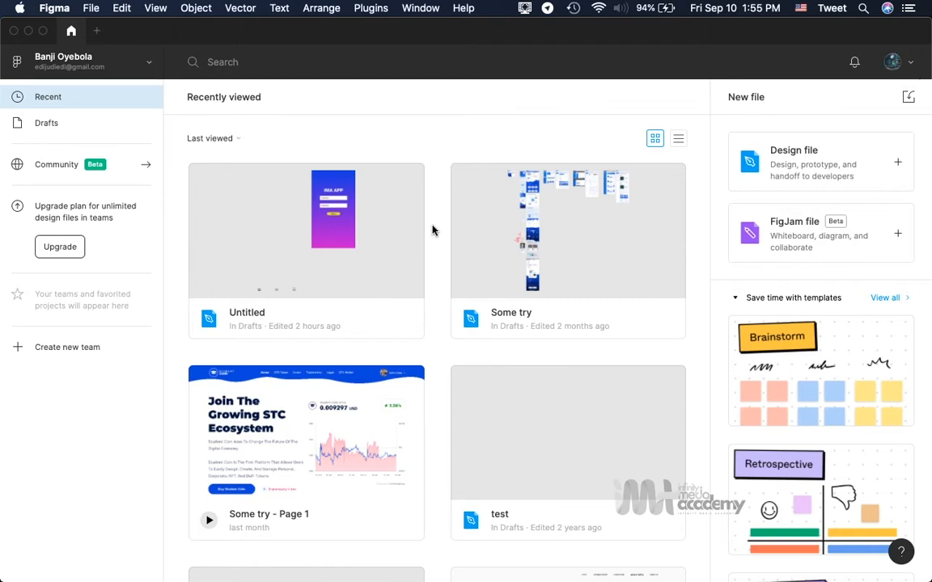
- Open the Untitled draft containing the IMA APP login screen and rename the file as Ima App
double_click(333, 224)
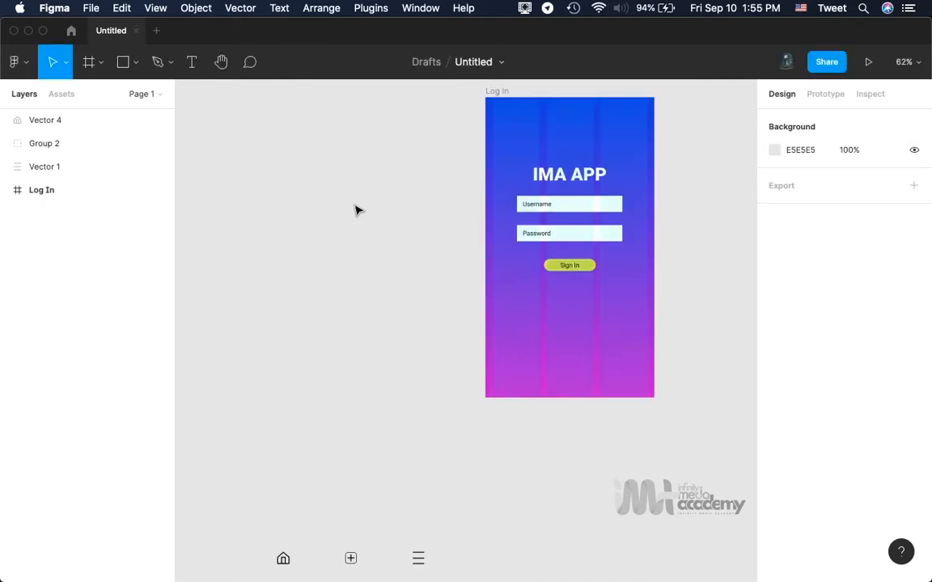
scroll(376, 200, "right", 3)
scroll(376, 201, "up", 1)
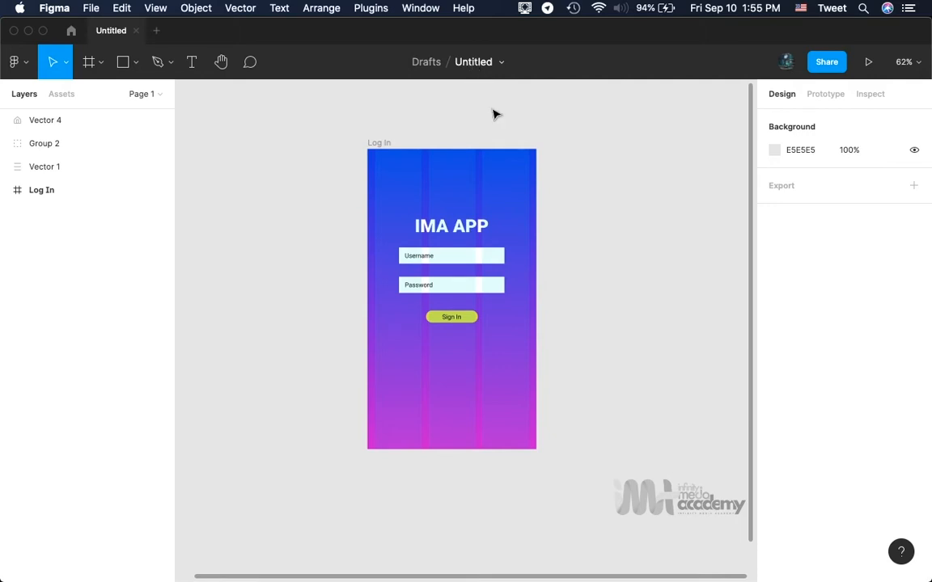
left_click(474, 63)
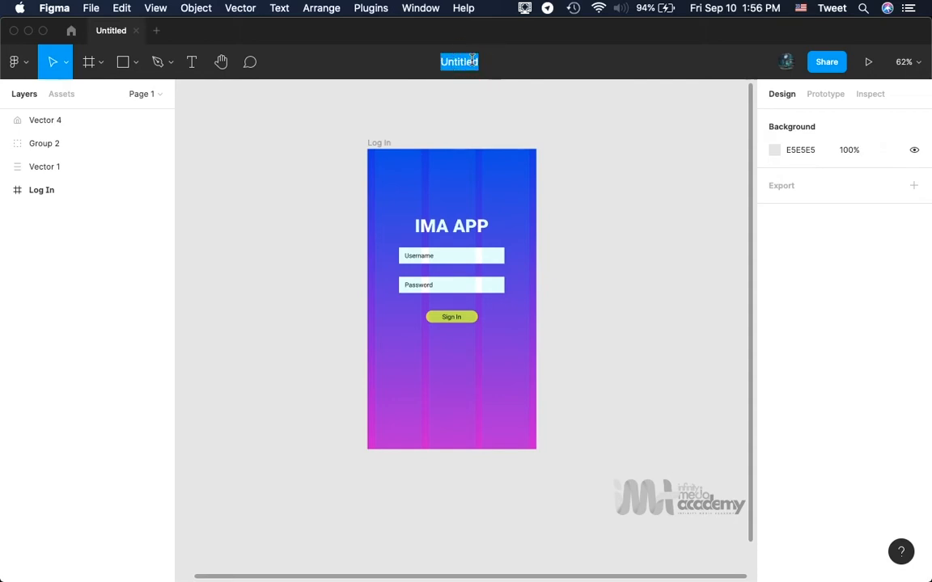
type("I")
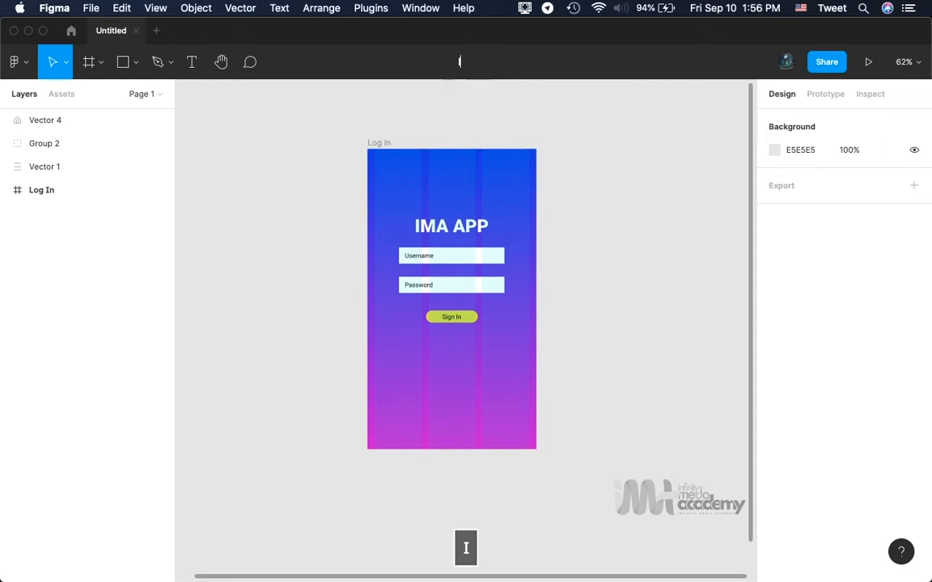
type("ma App")
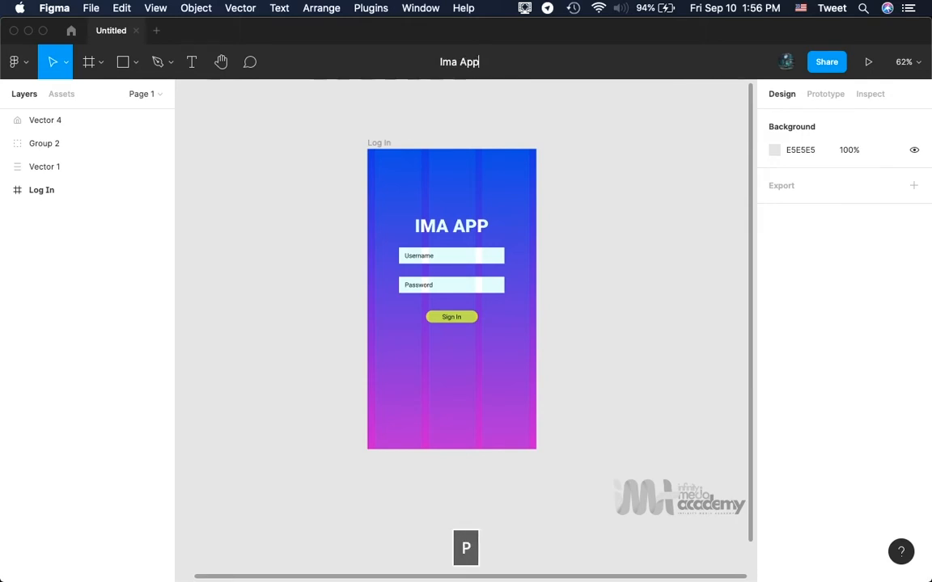
key("Return")
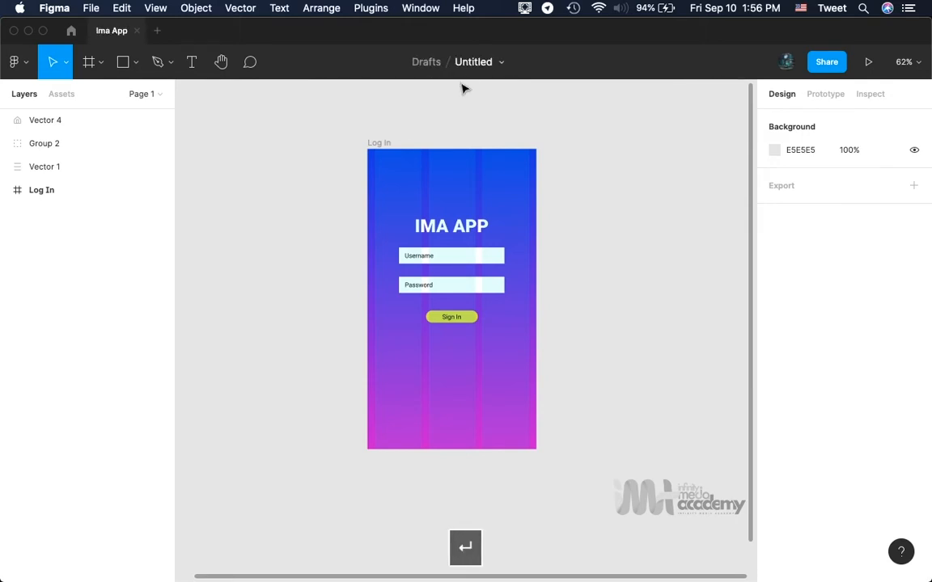
- Add an iPhone 8 frame beside the Log In frame and align its upper edge with that frame at Y -340
left_click(380, 145)
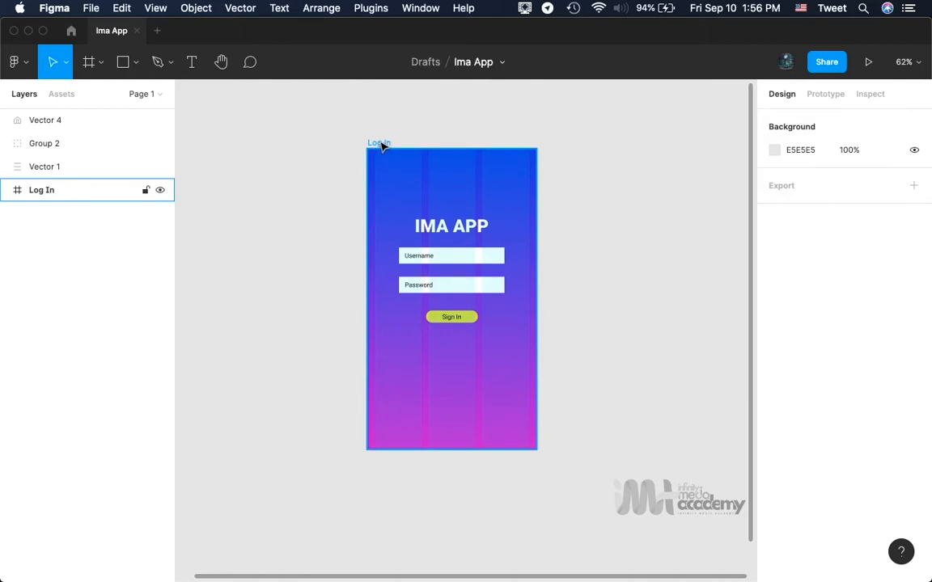
left_click(322, 132)
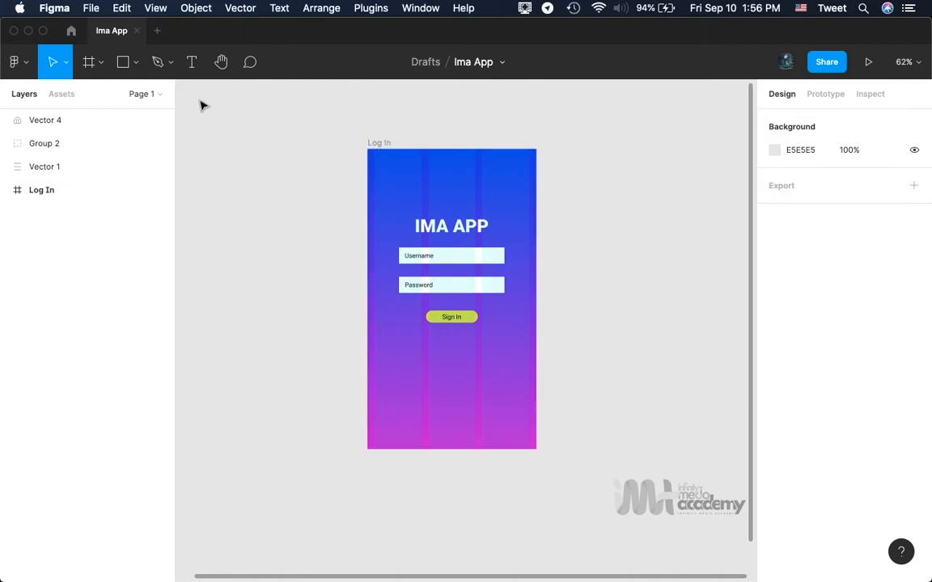
left_click(89, 66)
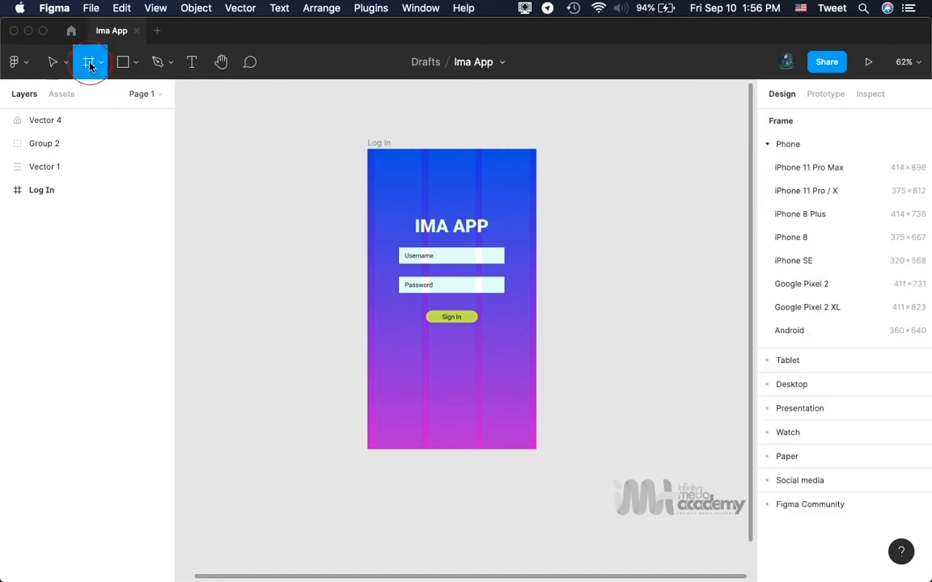
left_click(810, 239)
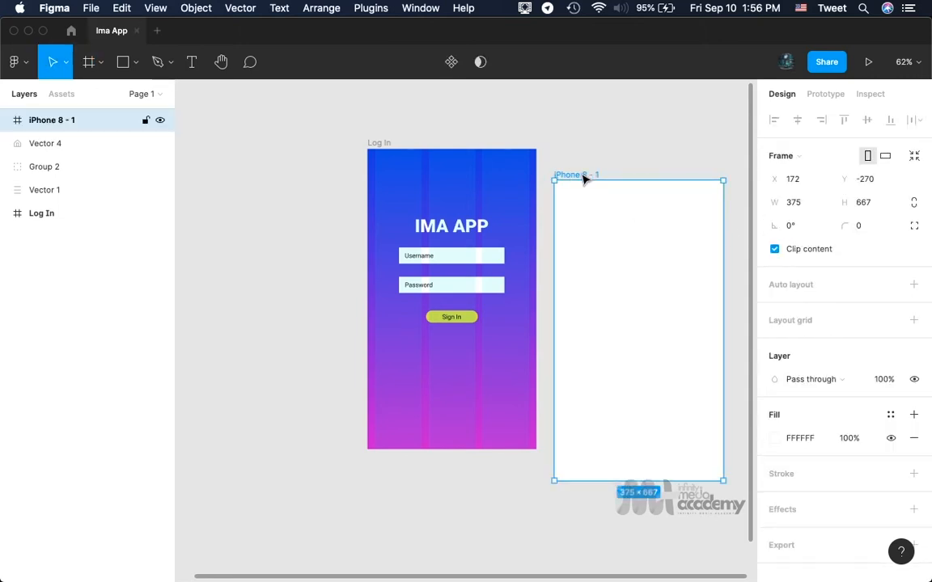
left_click_drag(586, 176, 581, 145)
scroll(581, 145, "right", 3)
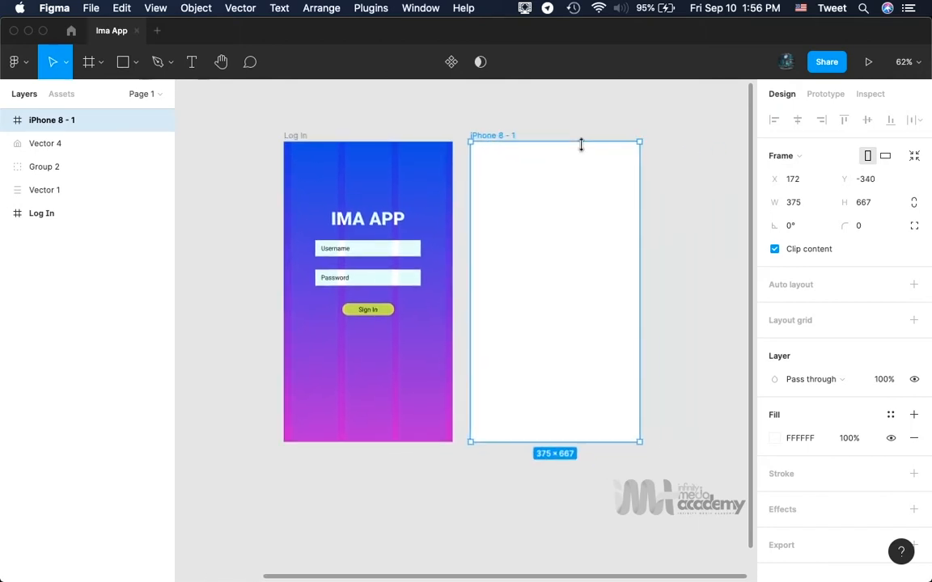
- Rename the new iPhone 8 frame as Portfolio
scroll(581, 144, "up", 5)
scroll(584, 150, "left", 2)
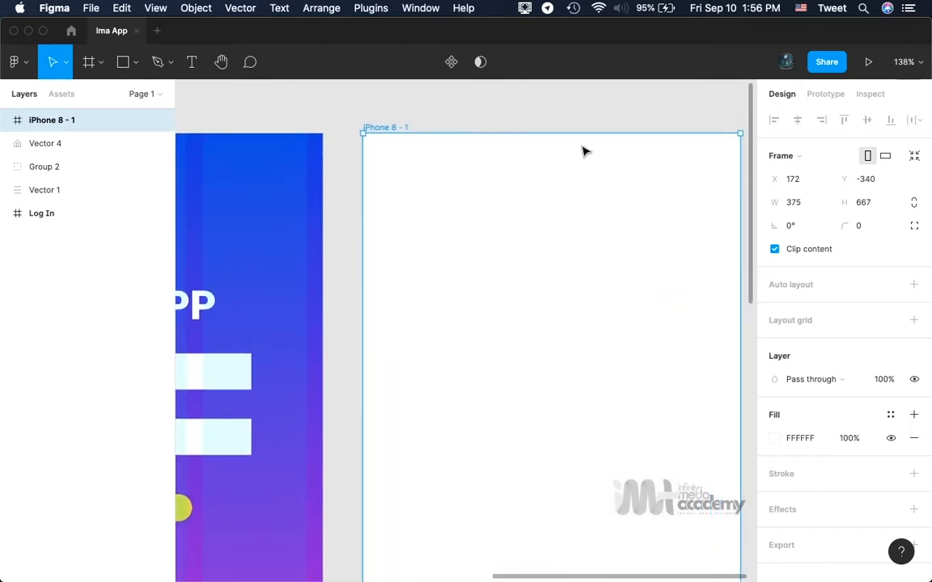
scroll(549, 155, "left", 2)
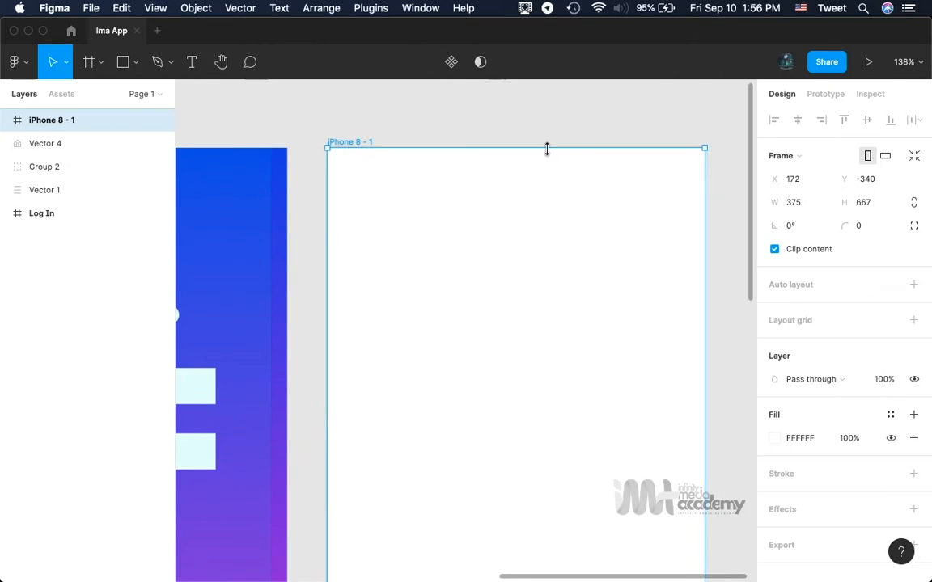
double_click(344, 144)
type("Port")
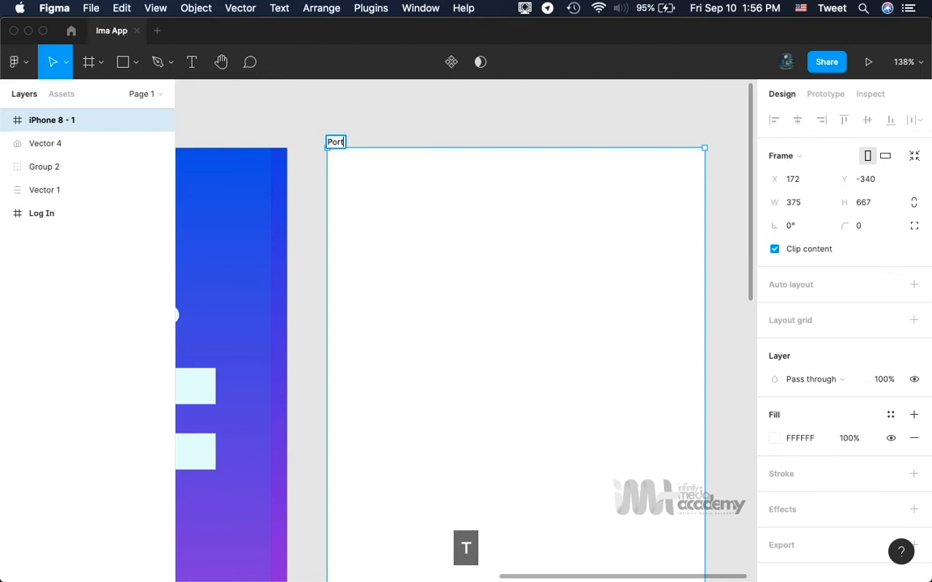
type("folio")
key("Return")
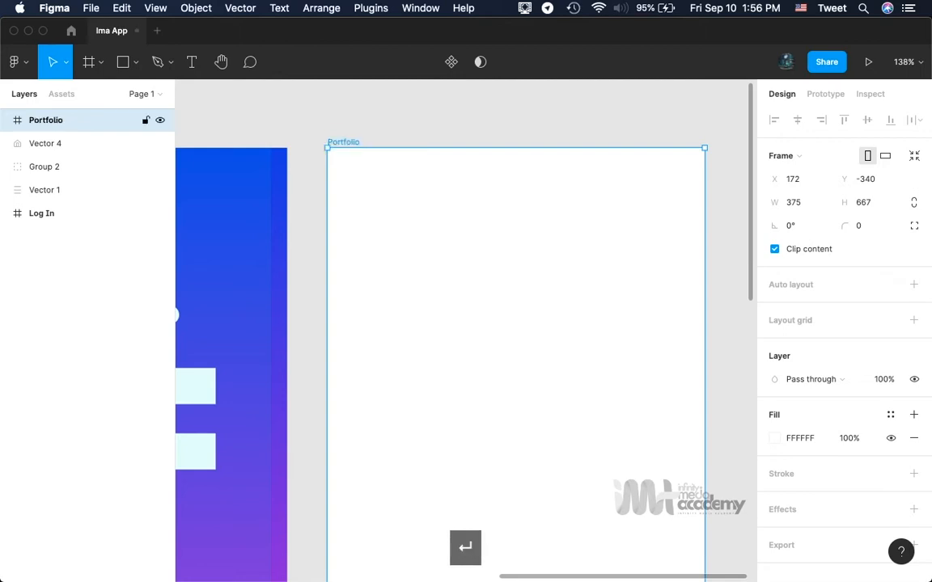
- Add a layout grid to the Portfolio frame, using columns with a count of 3
scroll(404, 230, "down", 5)
scroll(405, 229, "down", 2)
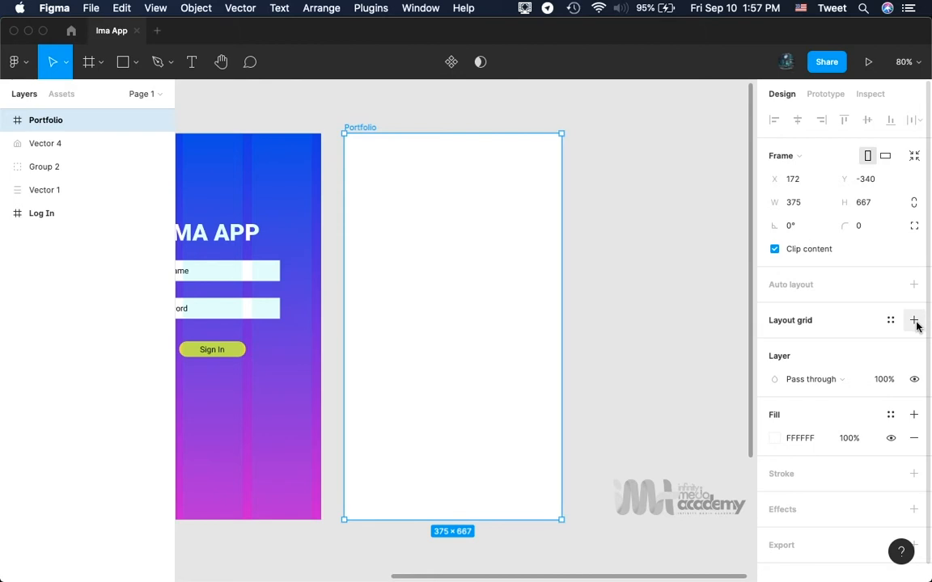
left_click(796, 317)
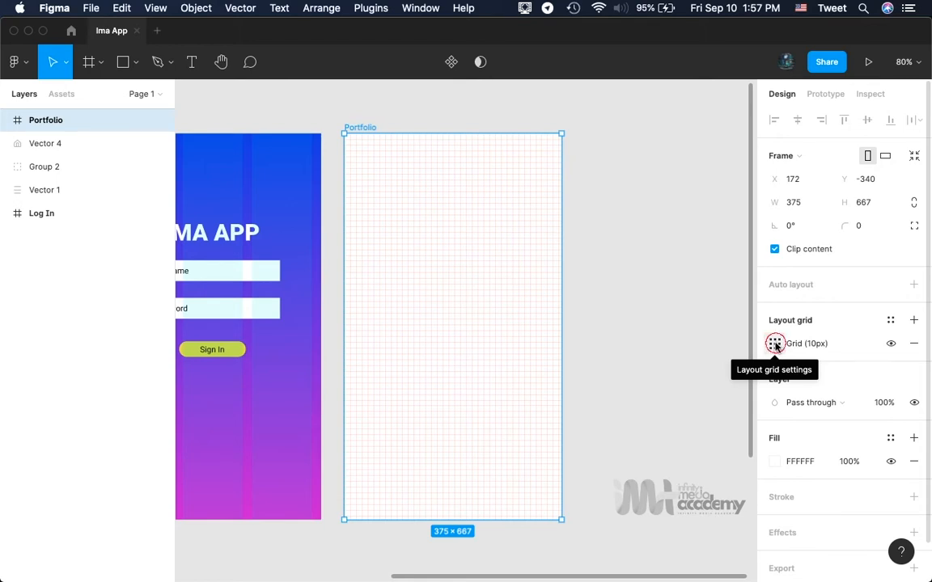
left_click(775, 344)
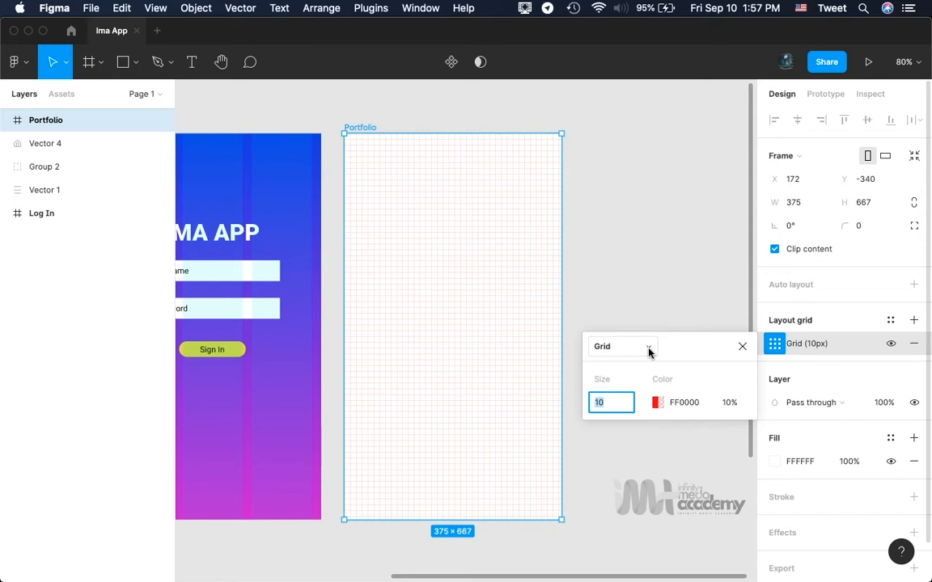
left_click(648, 349)
left_click(629, 364)
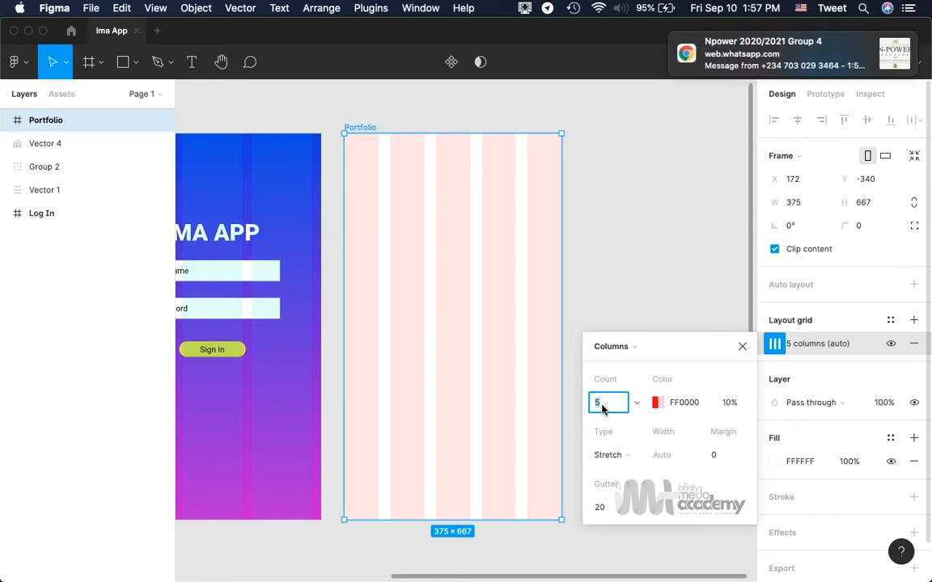
type("3")
key("Return")
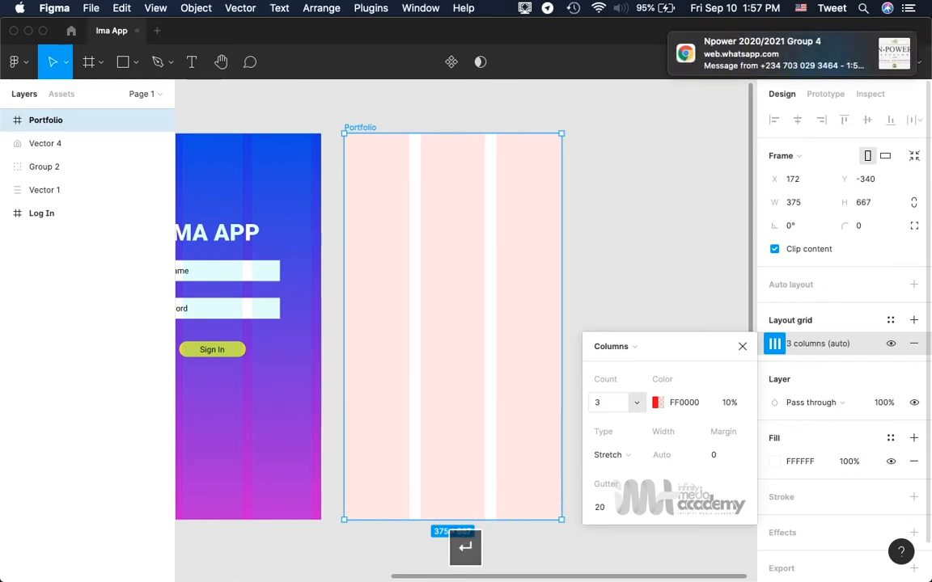
- Set both the margin and the gutter of the Portfolio frame's column grid to 16
left_click(724, 457)
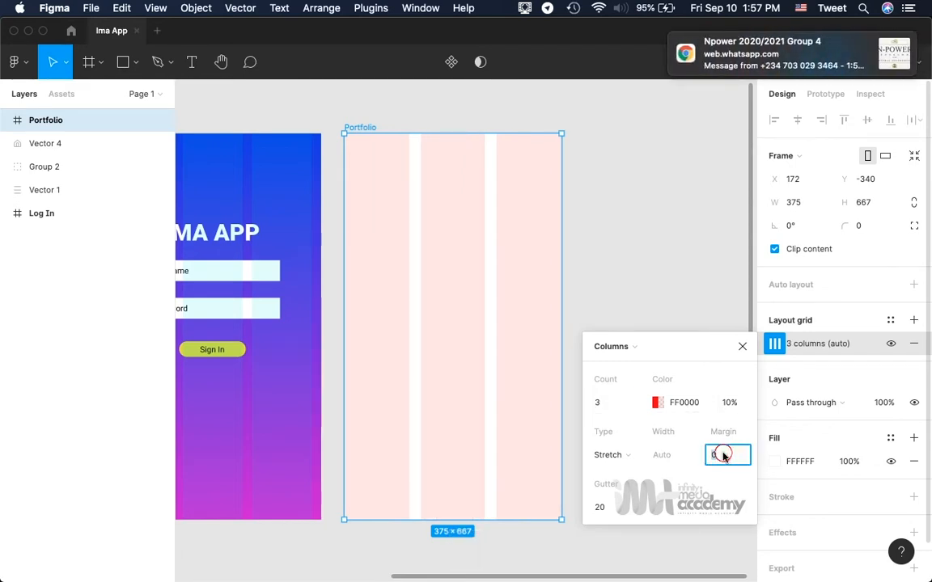
type("16")
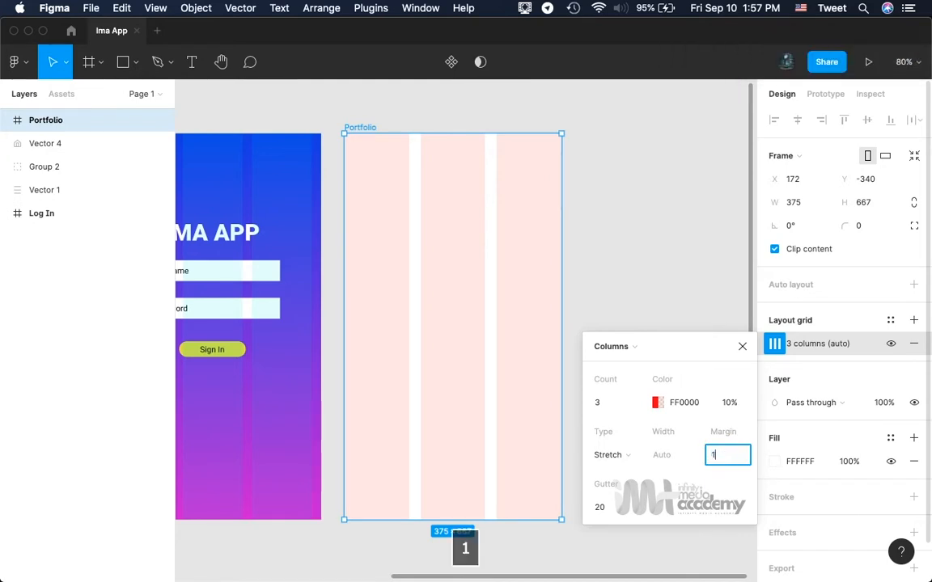
key("Return")
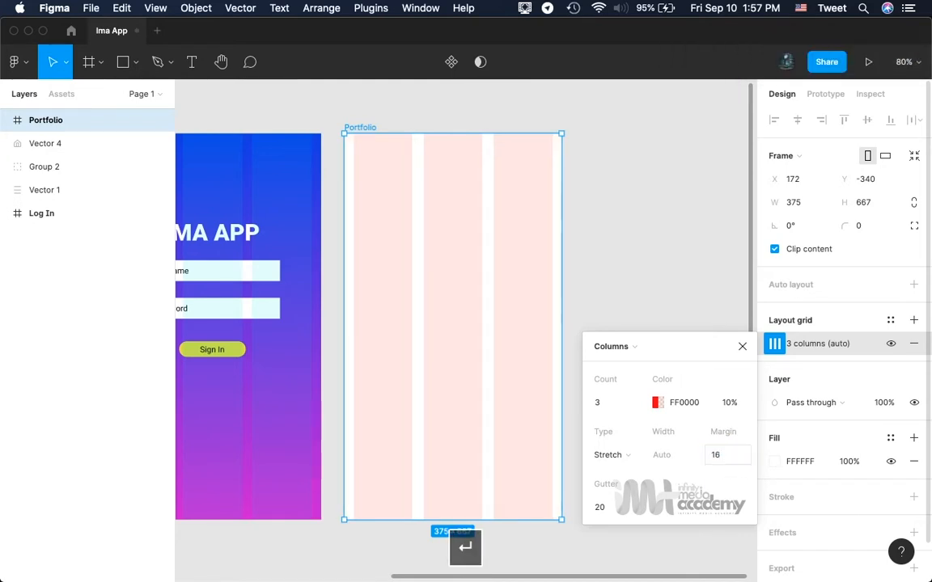
left_click(613, 507)
type("16")
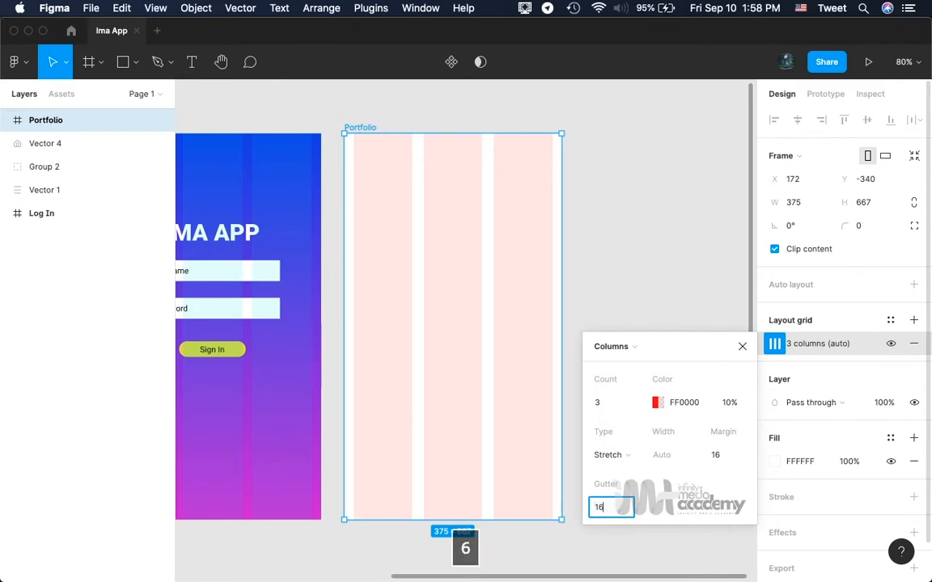
key("Return")
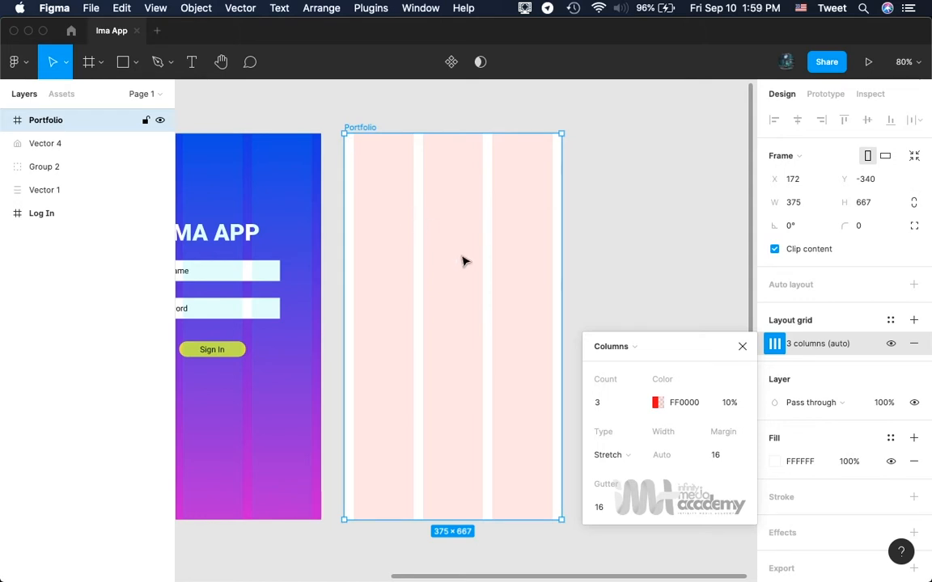
left_click(743, 347)
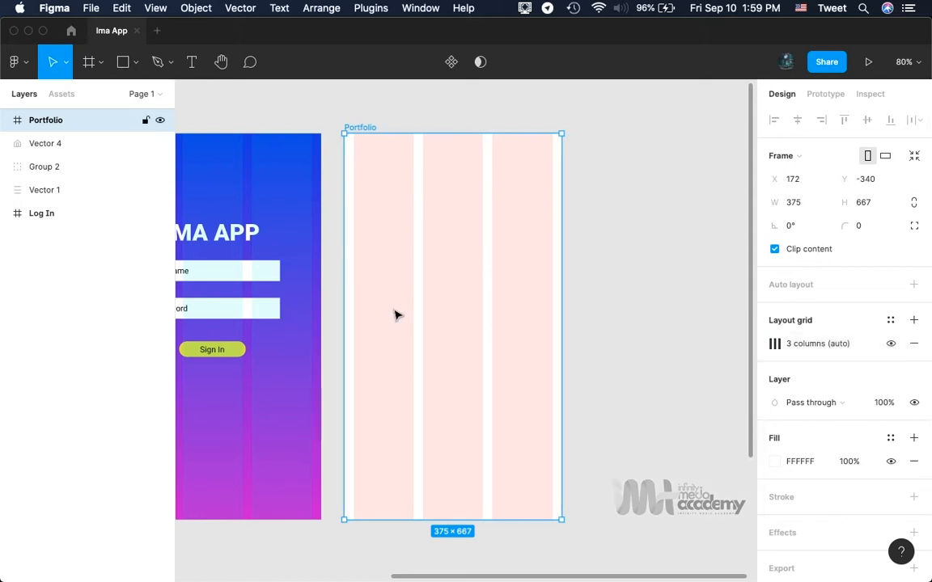
- Copy the home, plus and menu icons lying on the canvas below the Log In frame
scroll(396, 315, "up", 3)
scroll(396, 315, "down", 5)
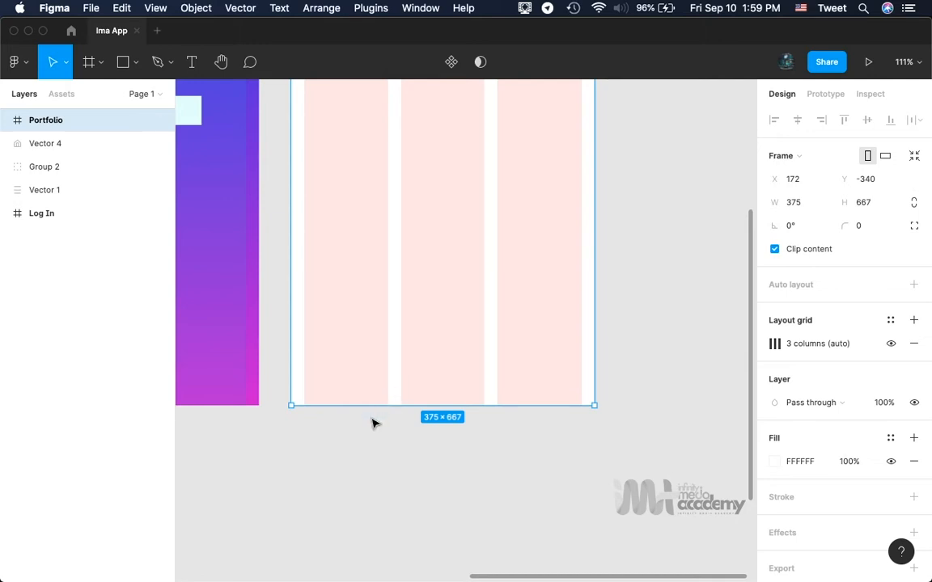
scroll(374, 424, "left", 10)
scroll(373, 424, "down", 6)
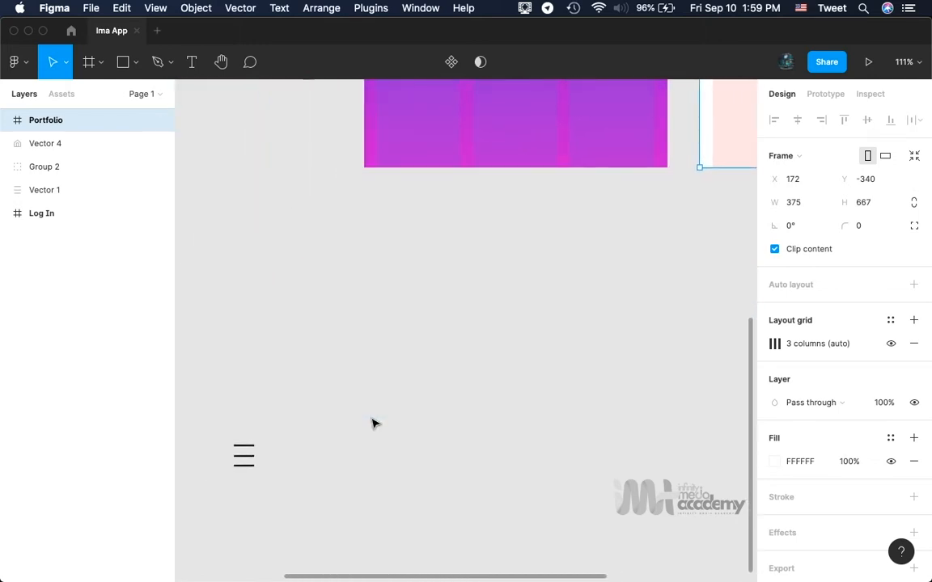
scroll(374, 420, "left", 8)
scroll(374, 421, "down", 2)
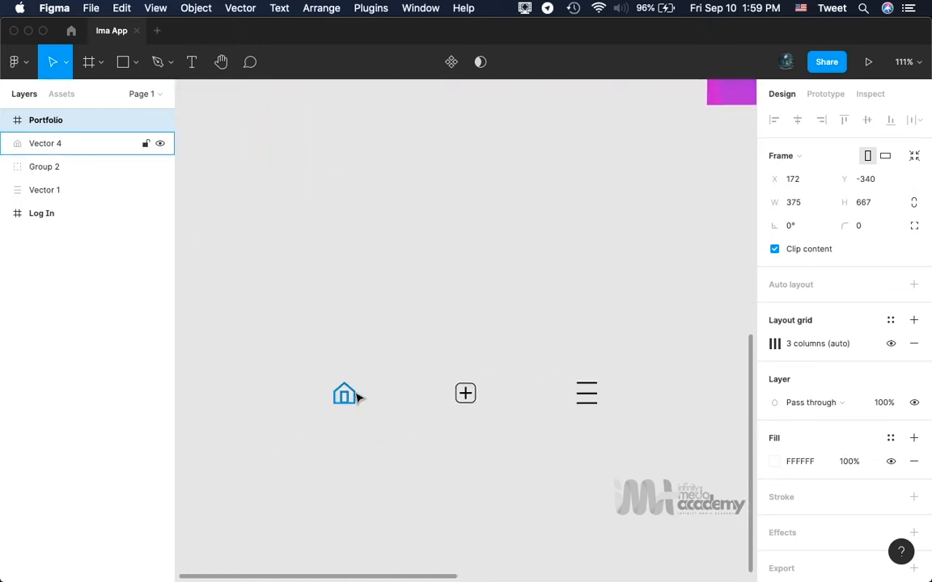
left_click_drag(357, 403, 586, 397)
key("super+c")
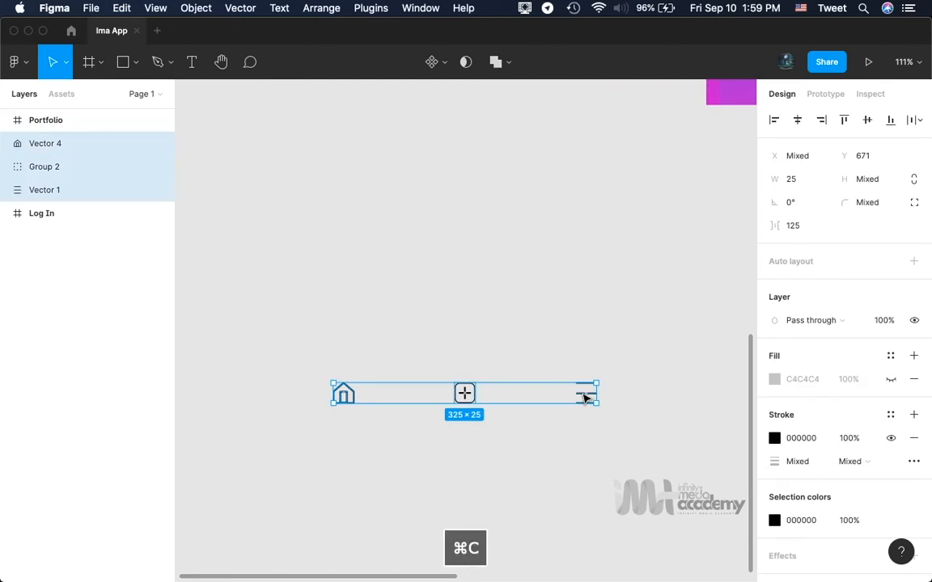
- Paste the three icons into the Portfolio frame and move them down near its lower edge, at Y about 629
scroll(586, 398, "right", 10)
scroll(586, 398, "up", 5)
scroll(586, 398, "right", 3)
scroll(586, 398, "up", 4)
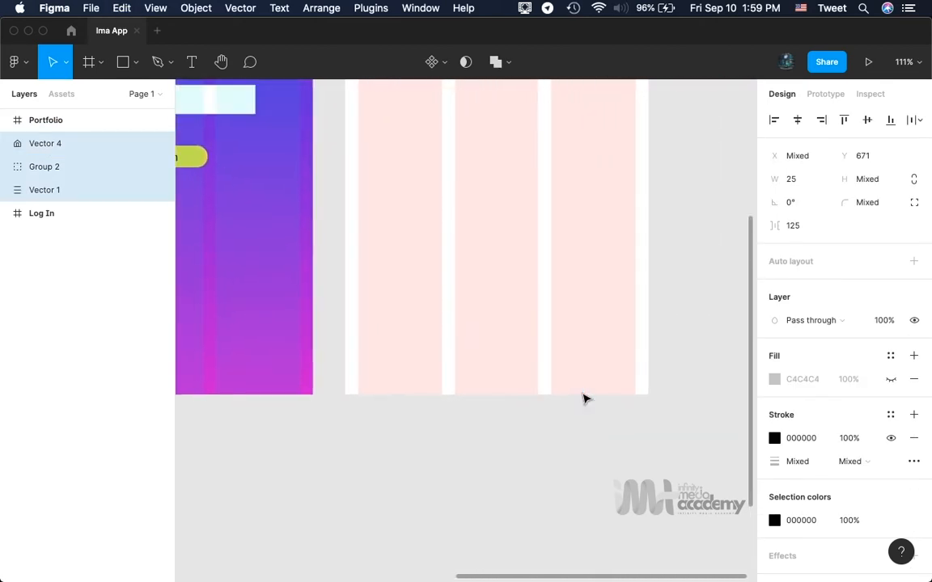
left_click(518, 370)
key("super+v")
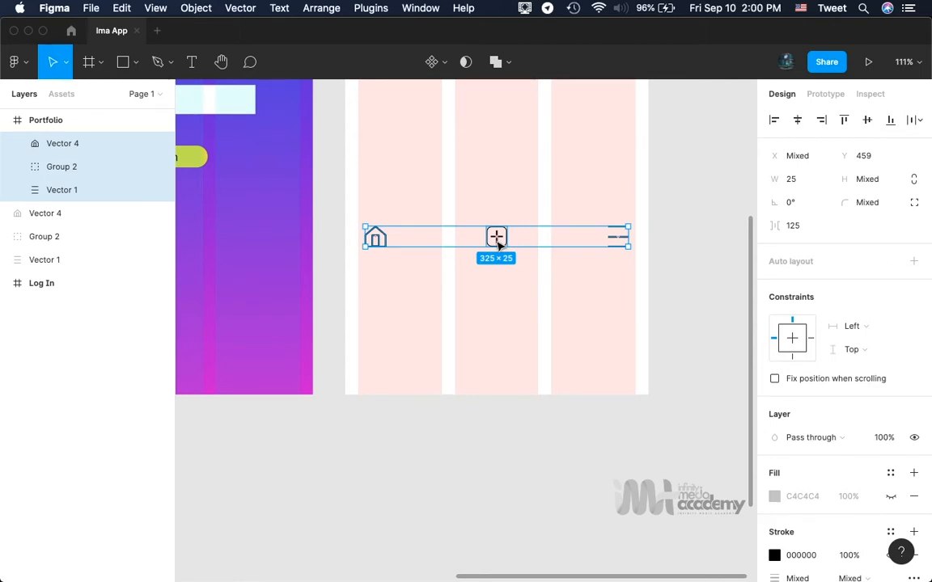
left_click_drag(498, 241, 499, 379)
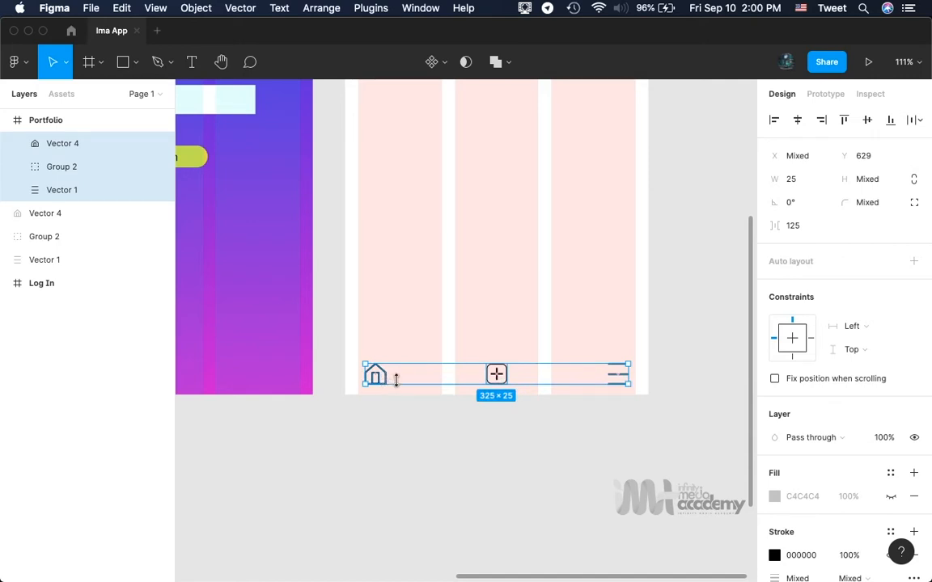
left_click(408, 437)
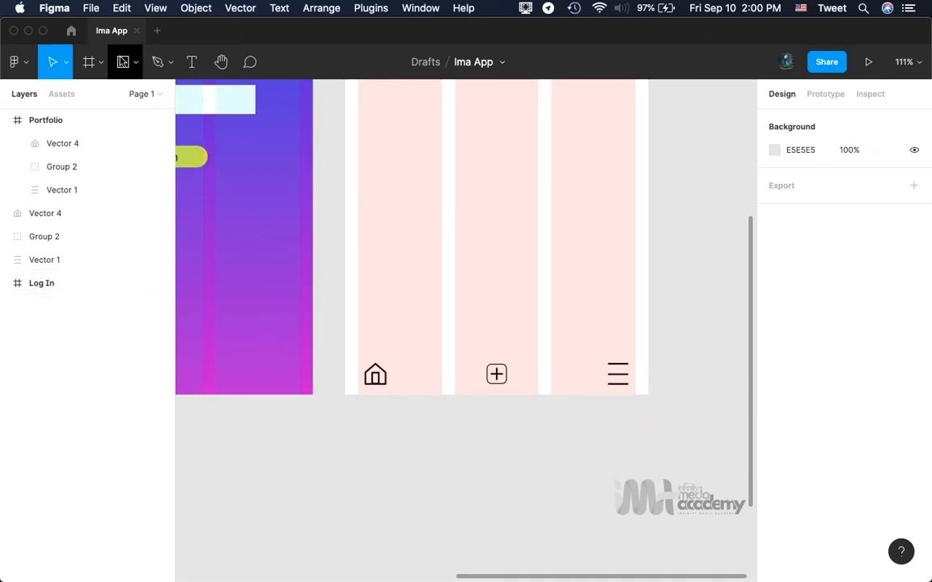
- Draw a rectangle 375 wide across the lower edge of the Portfolio frame, over the icons, and set its height to 64
left_click(123, 64)
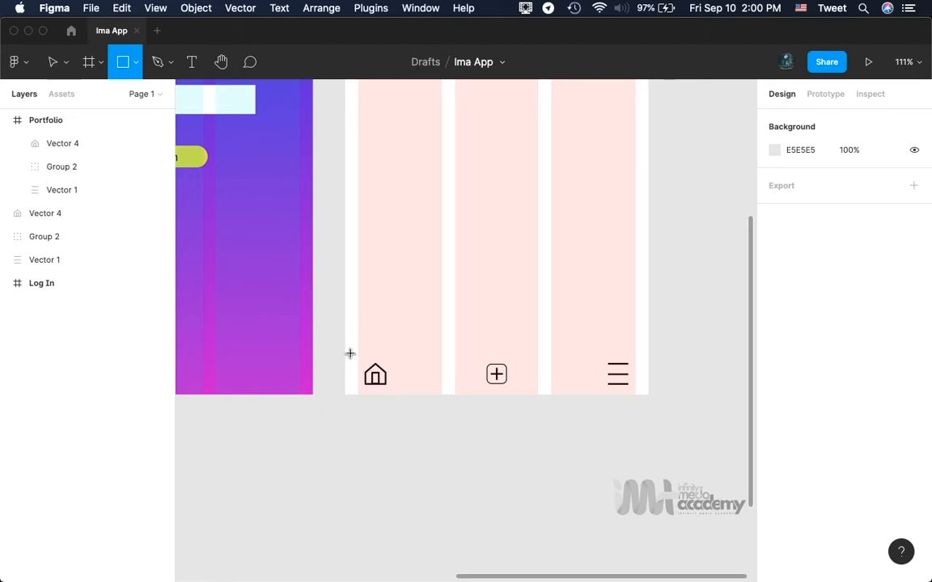
mouse_move(345, 351)
left_mouse_down()
mouse_move(405, 376)
mouse_move(574, 397)
mouse_move(649, 395)
left_mouse_up()
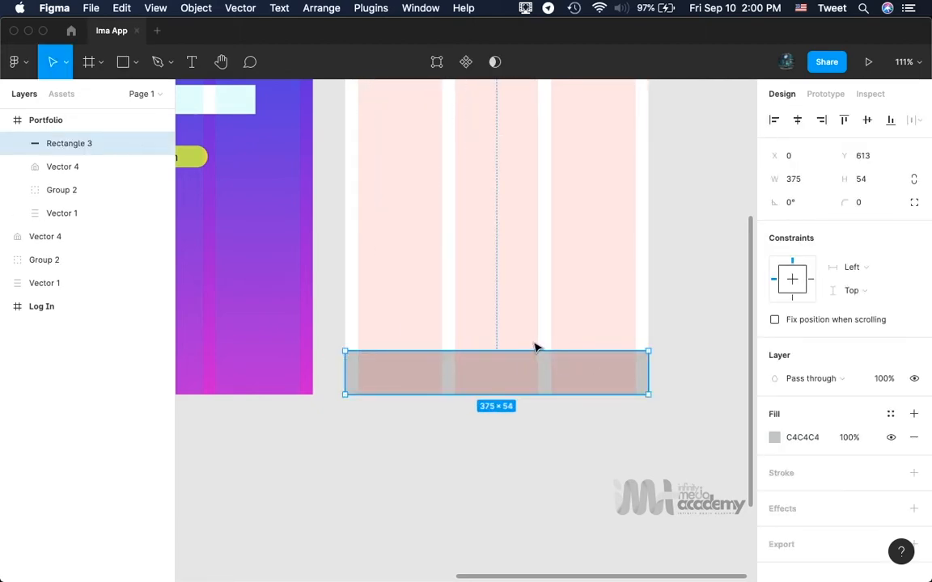
key("v")
left_click(863, 184)
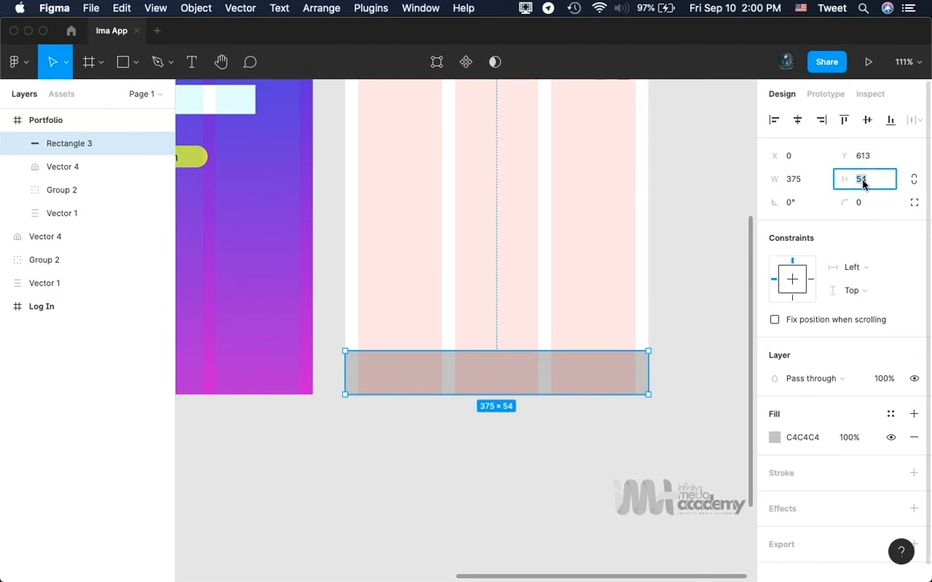
type("64")
key("Return")
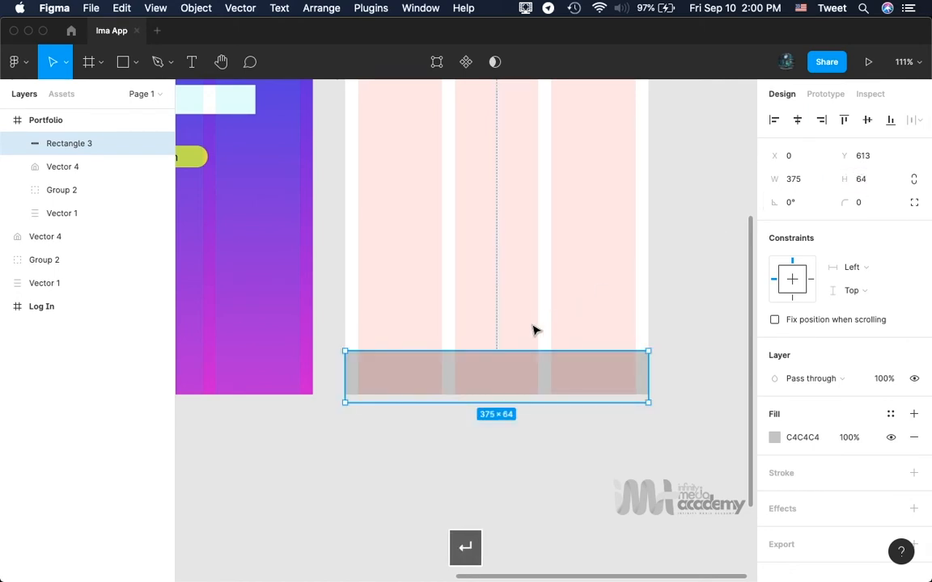
- Send the bar rectangle behind the icons and move it up to Y 603, flush with the Portfolio frame's lower edge
right_click(487, 381)
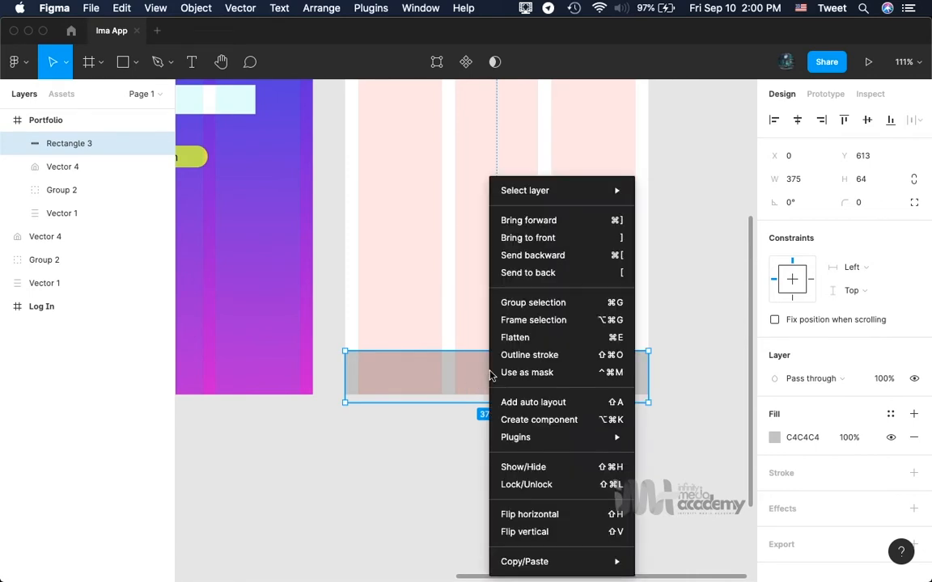
left_click(550, 274)
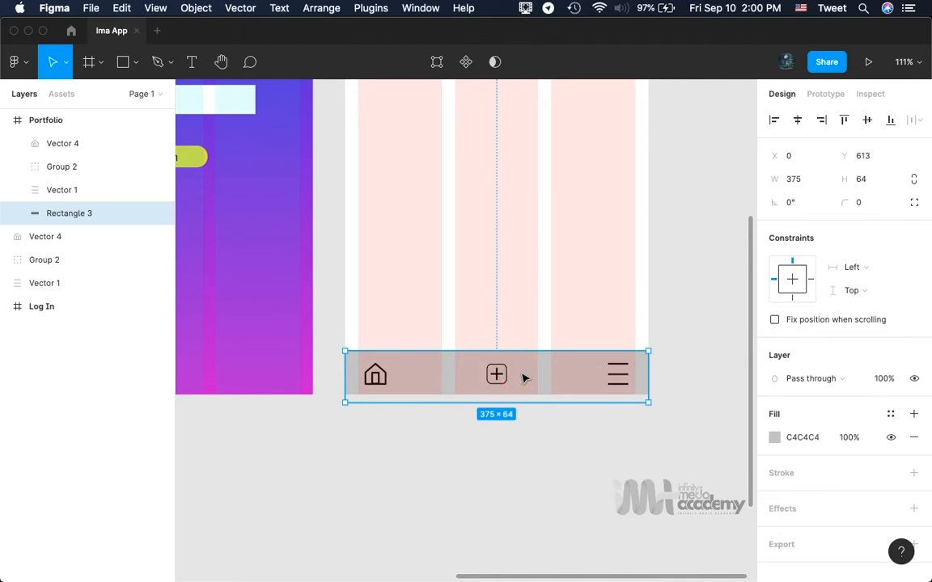
left_click_drag(525, 376, 525, 372)
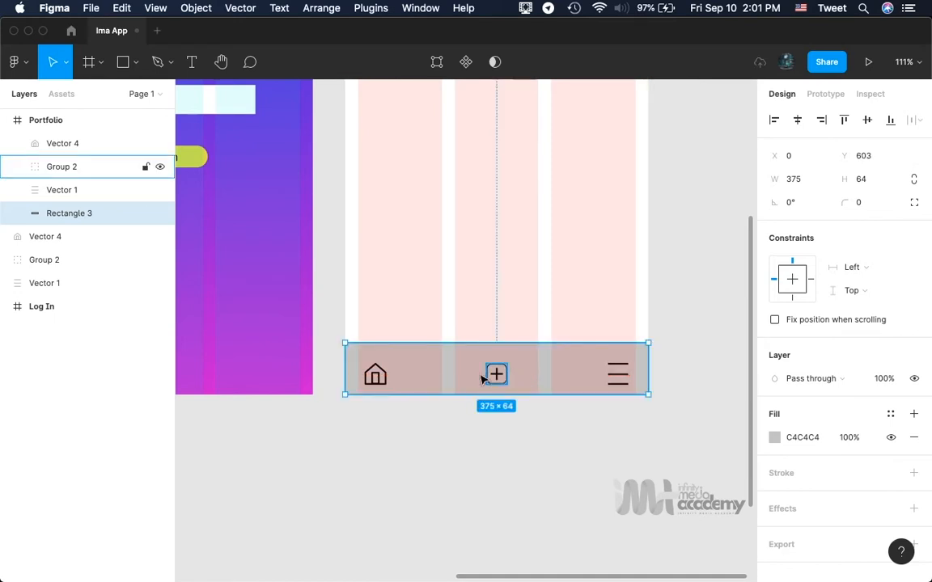
- Move the home, plus and menu icons up together so they sit vertically centred in the grey bar
left_click(385, 373)
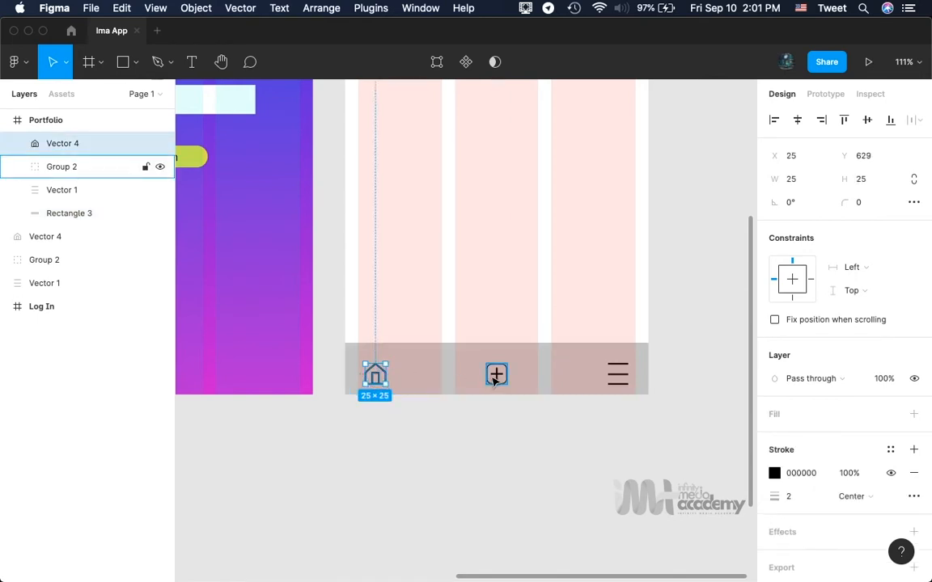
left_click(497, 375, "shift")
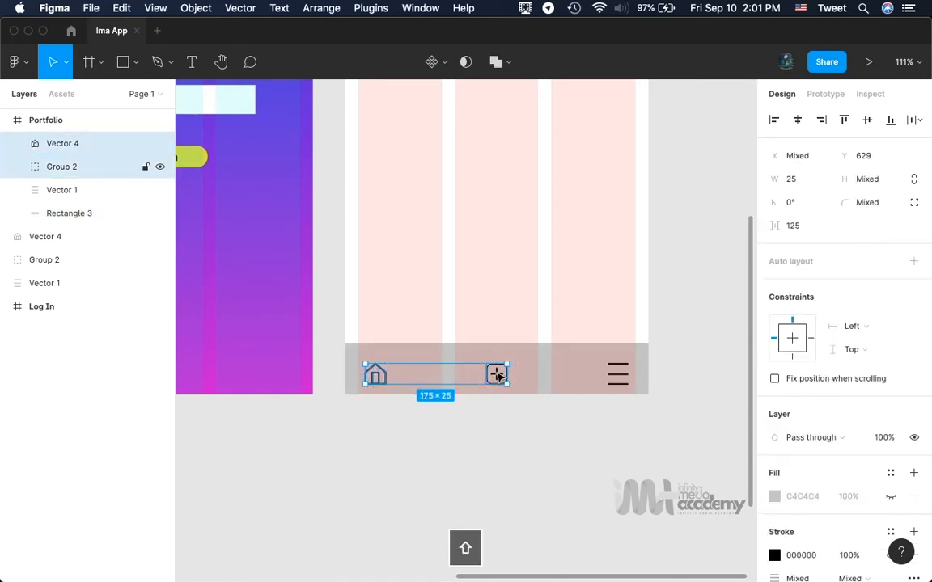
left_click(615, 378, "shift")
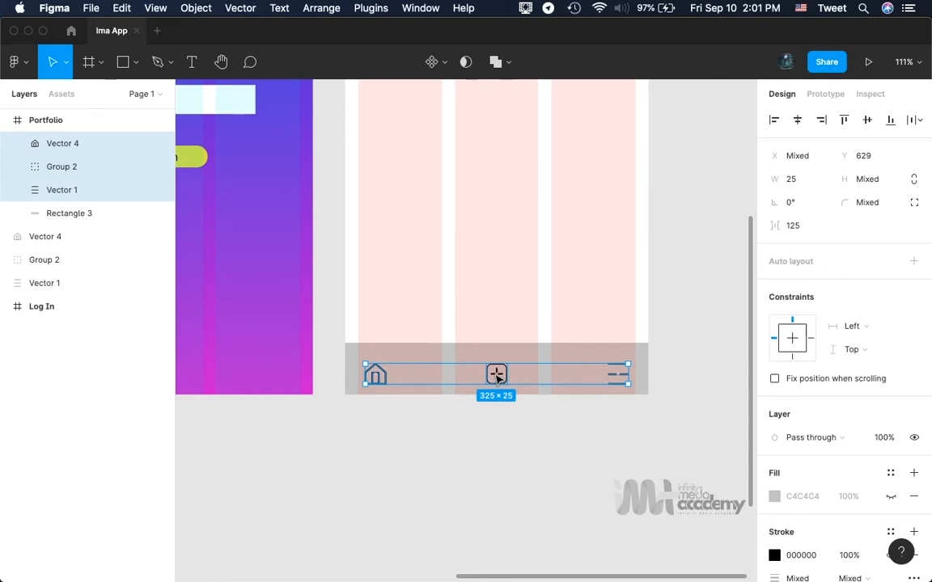
left_click_drag(496, 376, 497, 373)
left_click(504, 436)
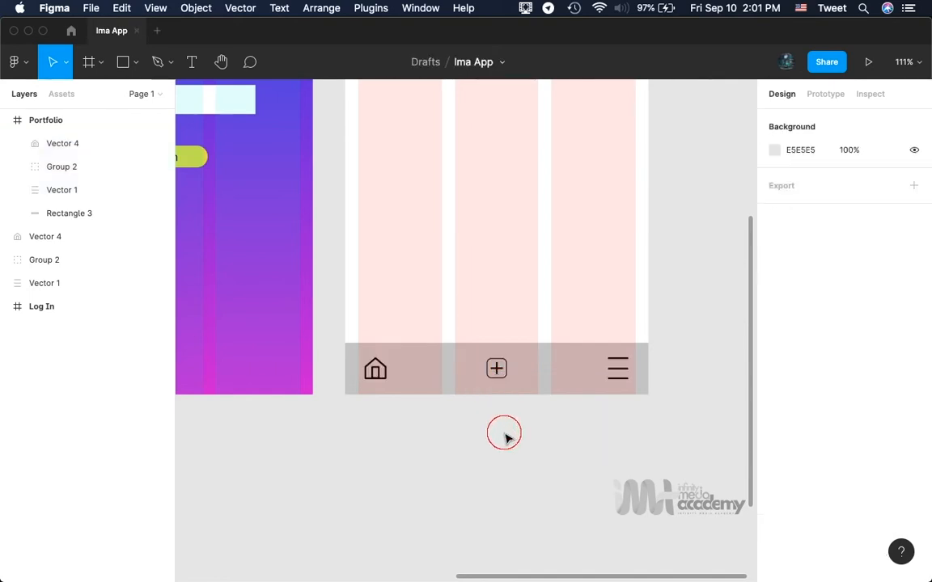
- Copy the IMA APP title from the Log In frame and paste it into the Portfolio frame
scroll(511, 437, "down", 5)
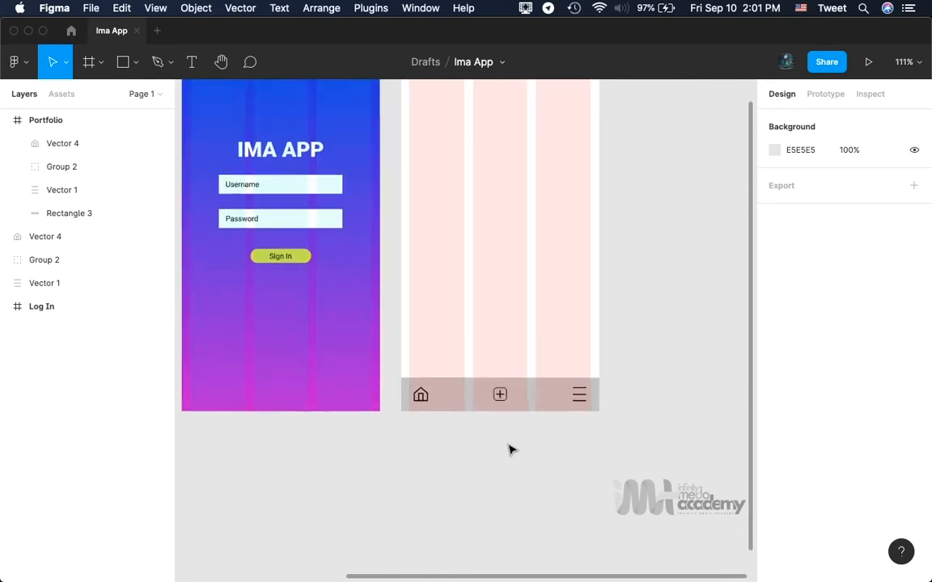
scroll(510, 450, "down", 2)
scroll(510, 450, "left", 2)
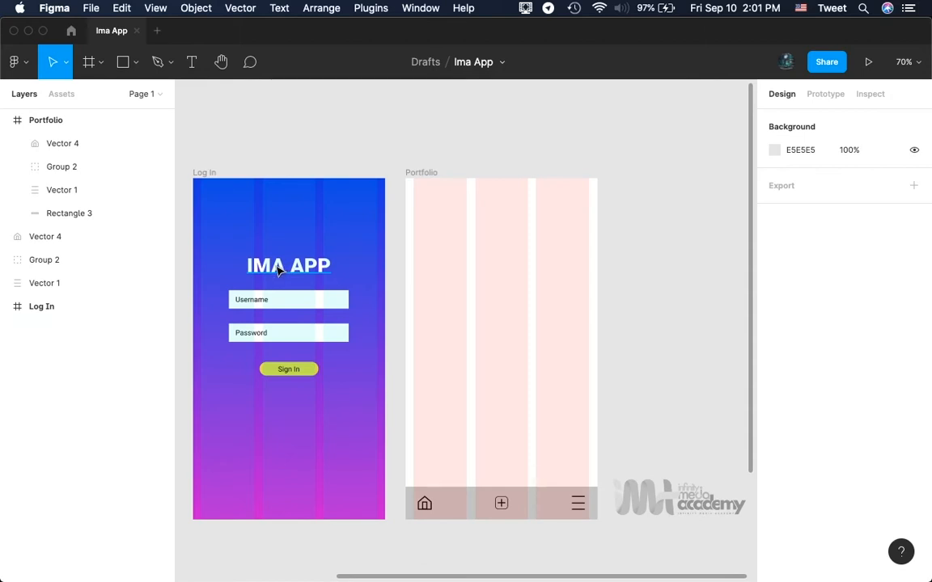
left_click(308, 271)
key("super+c")
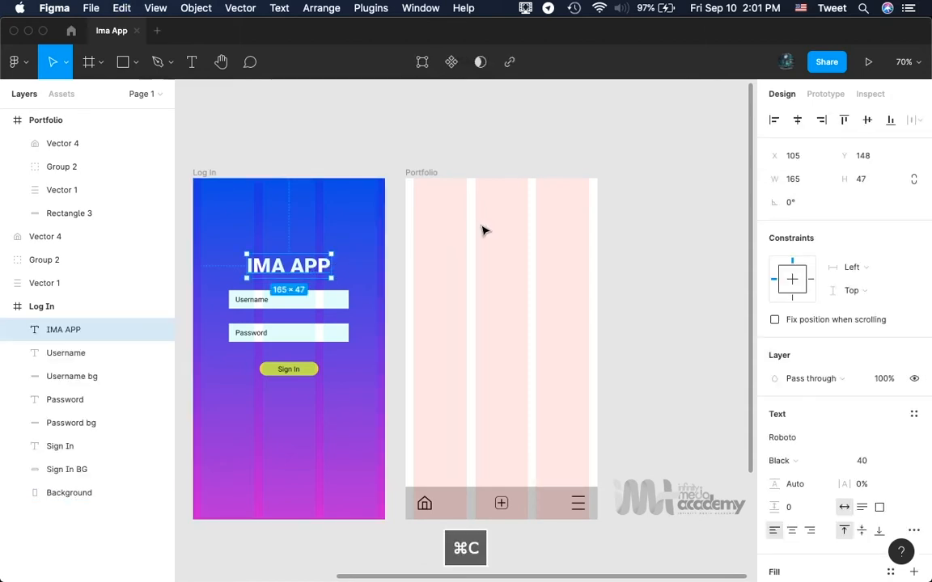
left_click(422, 172)
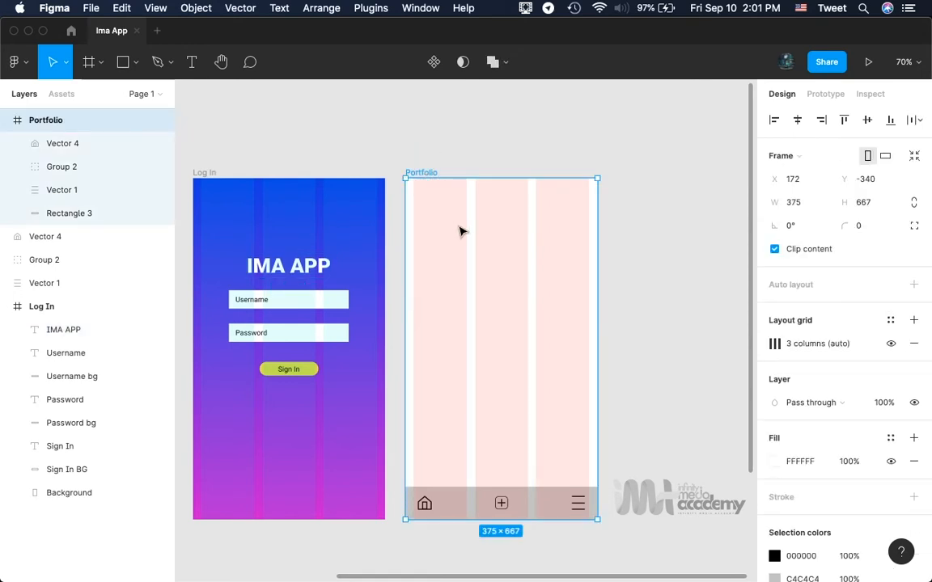
key("super+v")
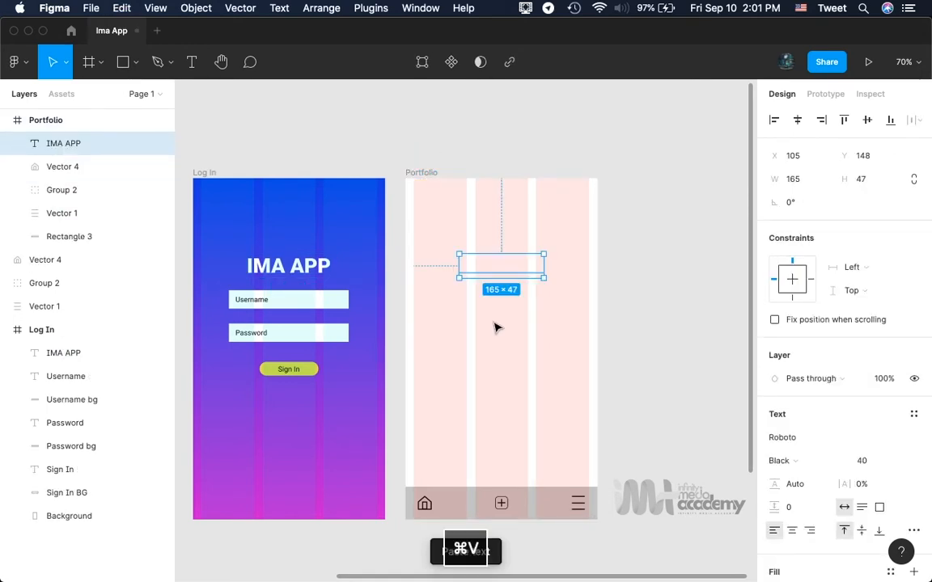
- Change the fill of the Portfolio frame's IMA APP title to black, 000000
scroll(497, 328, "up", 5)
scroll(496, 328, "right", 2)
scroll(496, 328, "up", 1)
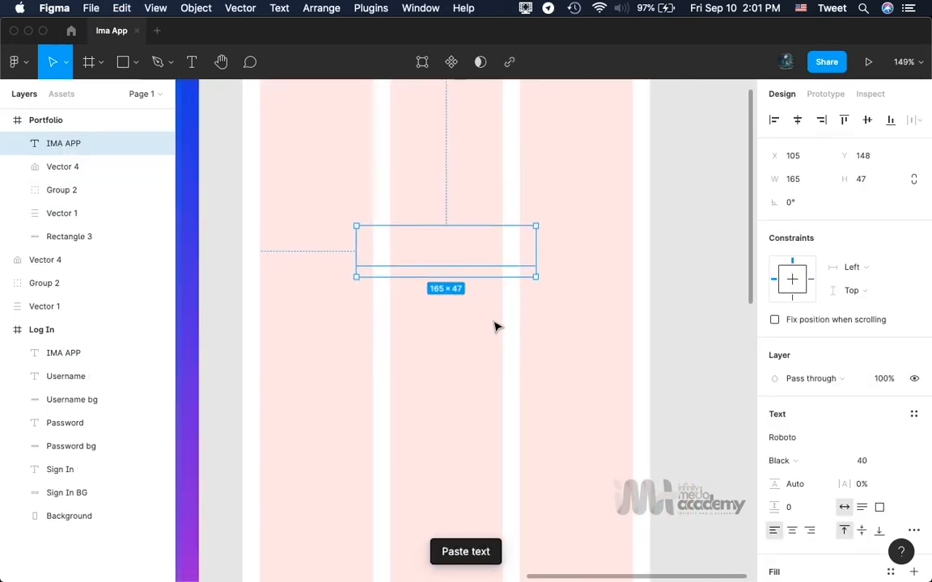
scroll(449, 263, "down", 3)
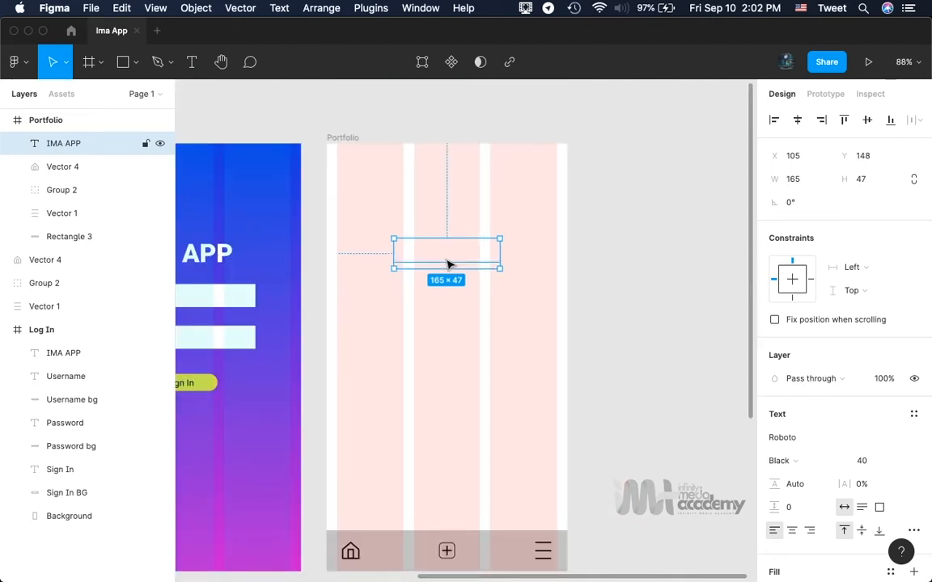
scroll(779, 504, "down", 3)
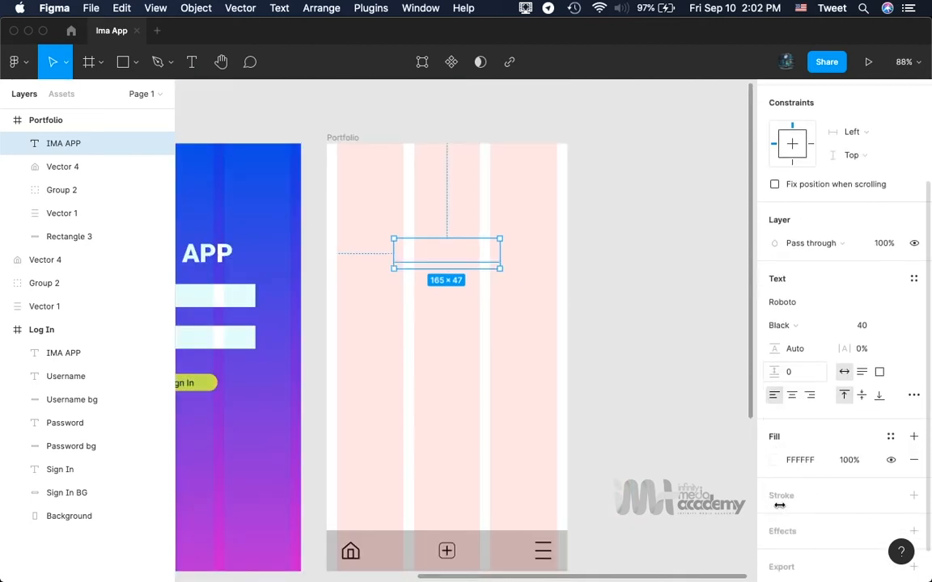
left_click(774, 456)
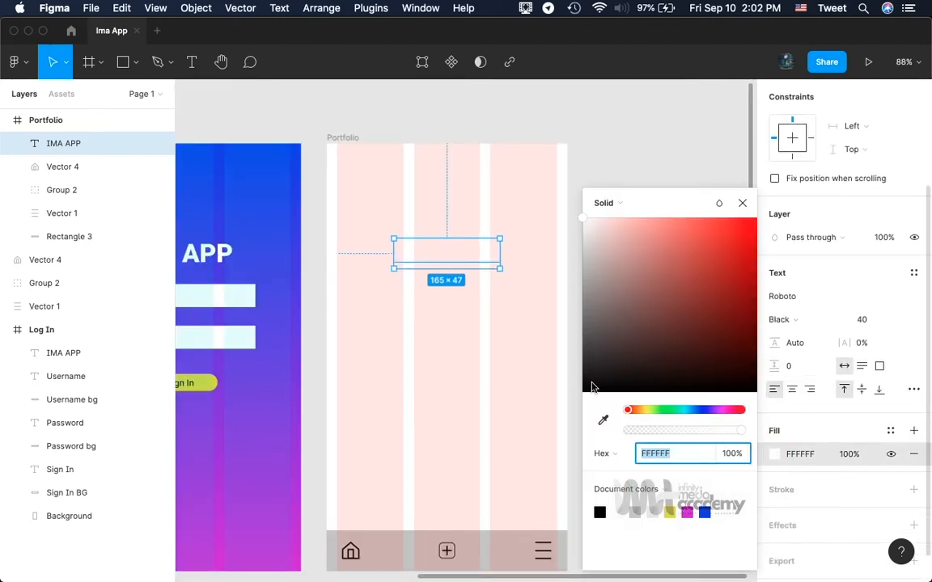
left_click_drag(591, 381, 578, 411)
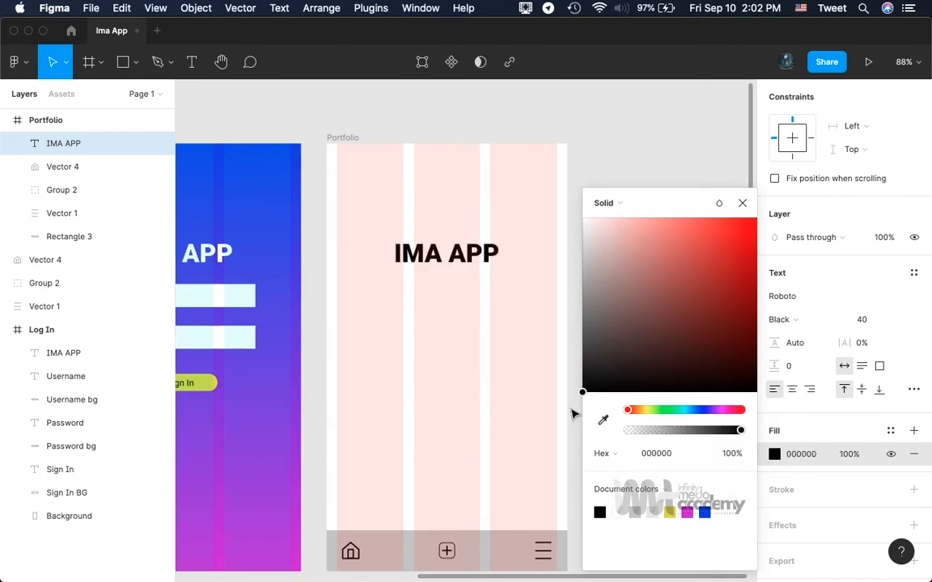
left_click(742, 203)
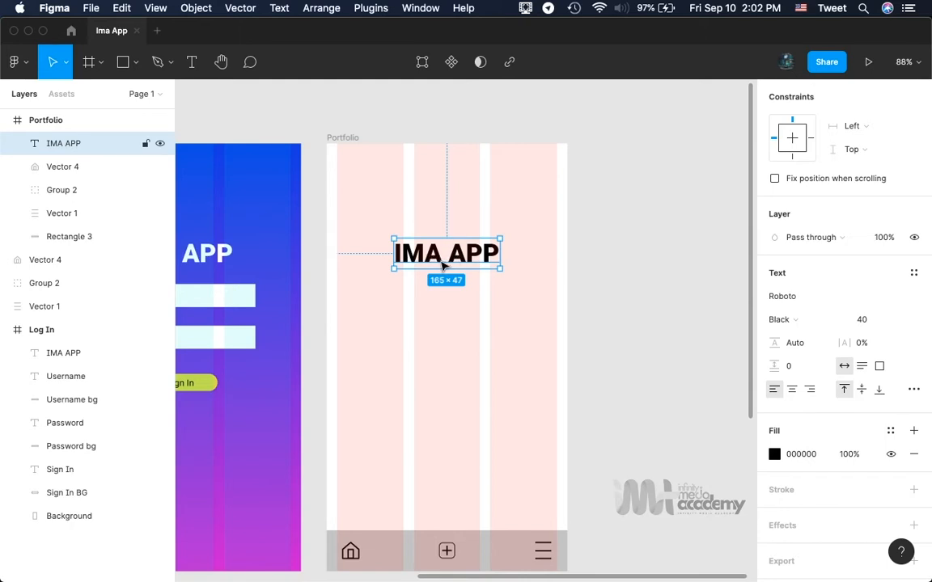
- Reduce the font size of the Portfolio frame's IMA APP title to 23
left_click(872, 322)
key("Down")
key("Down")
key("Down")
key("Down")
key("Down")
key("Down")
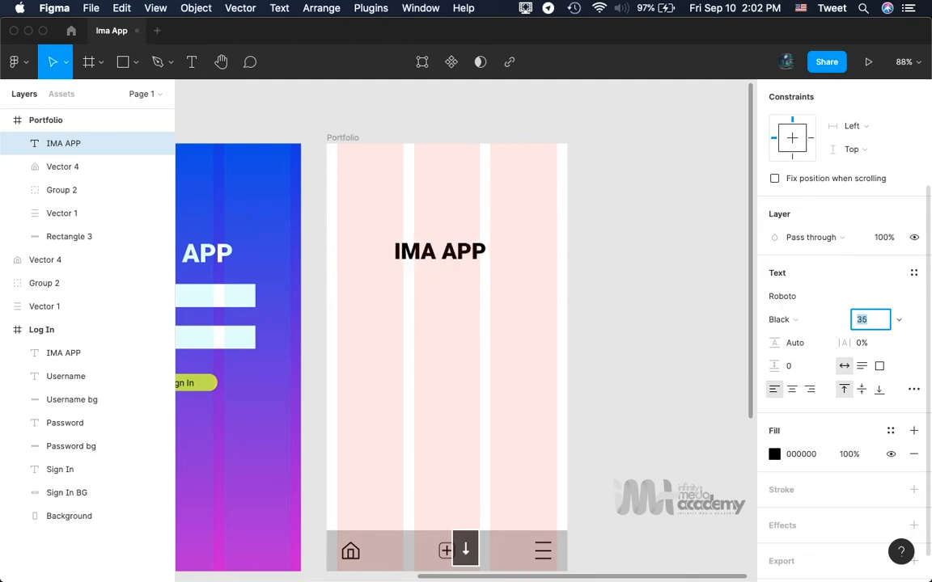
key("Down")
key("Down")
key("Down")
key("Down")
key("Down")
key("Down")
key("Down")
key("Down")
key("Down")
key("Down")
key("Down")
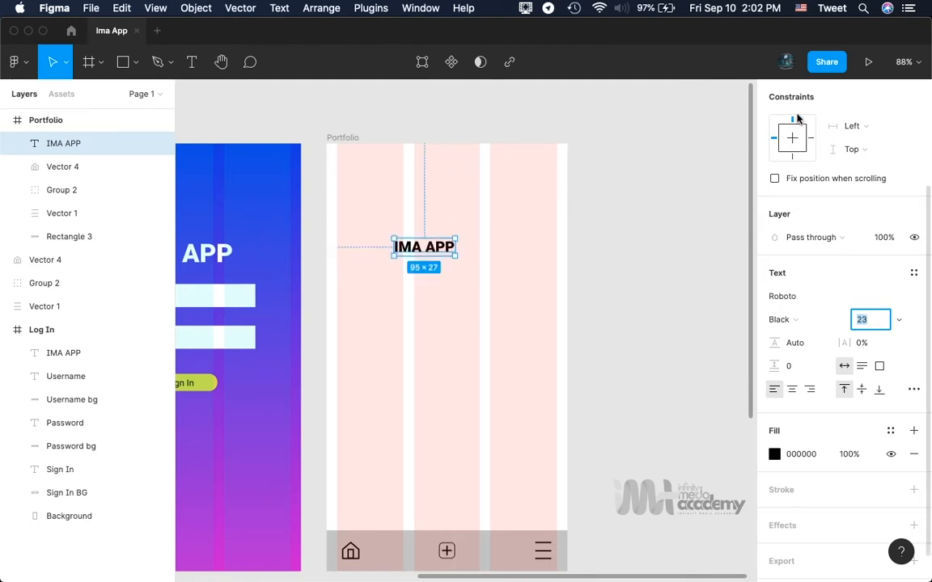
- Centre the IMA APP title horizontally in the Portfolio frame and move it up near the frame's upper edge
scroll(827, 140, "up", 4)
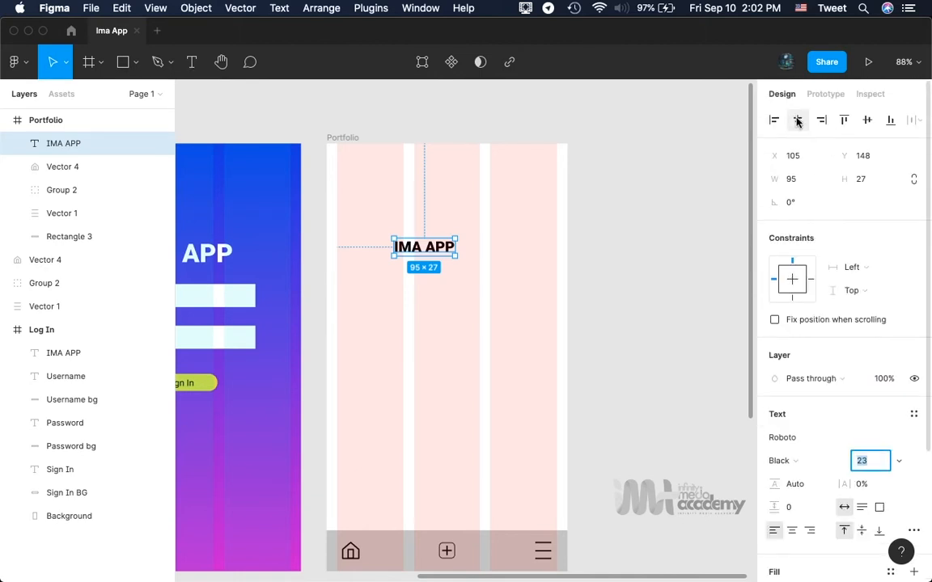
left_click(797, 121)
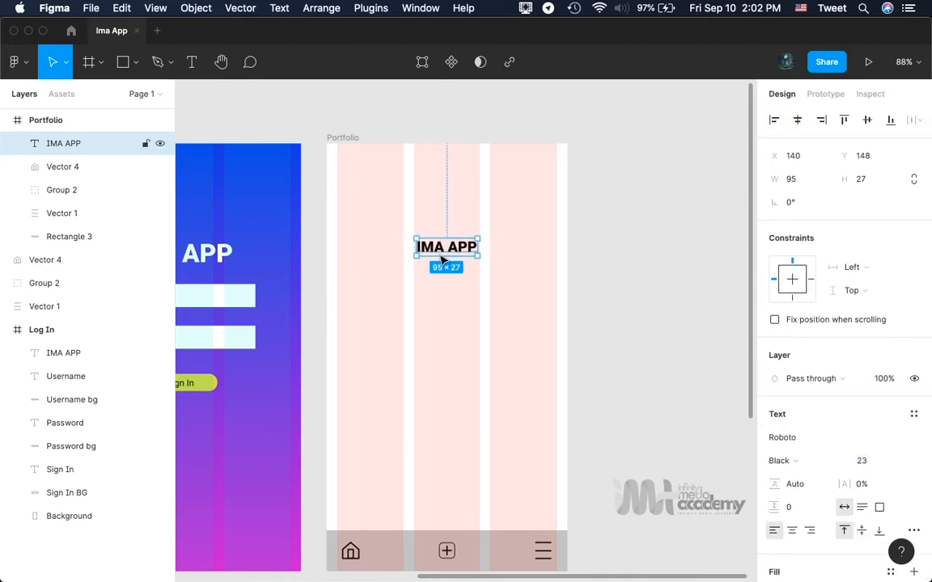
scroll(443, 258, "down", 2)
scroll(443, 259, "up", 2)
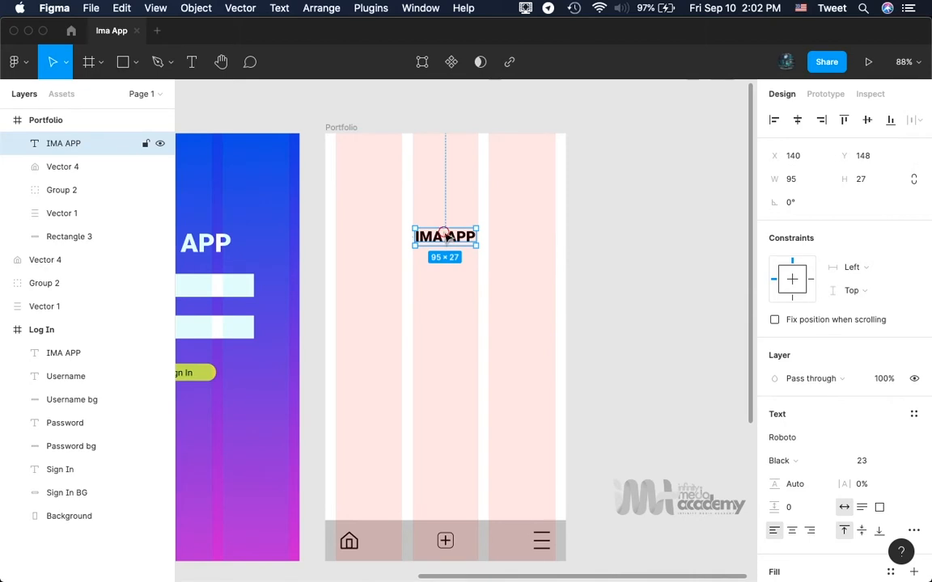
left_click_drag(446, 240, 448, 188)
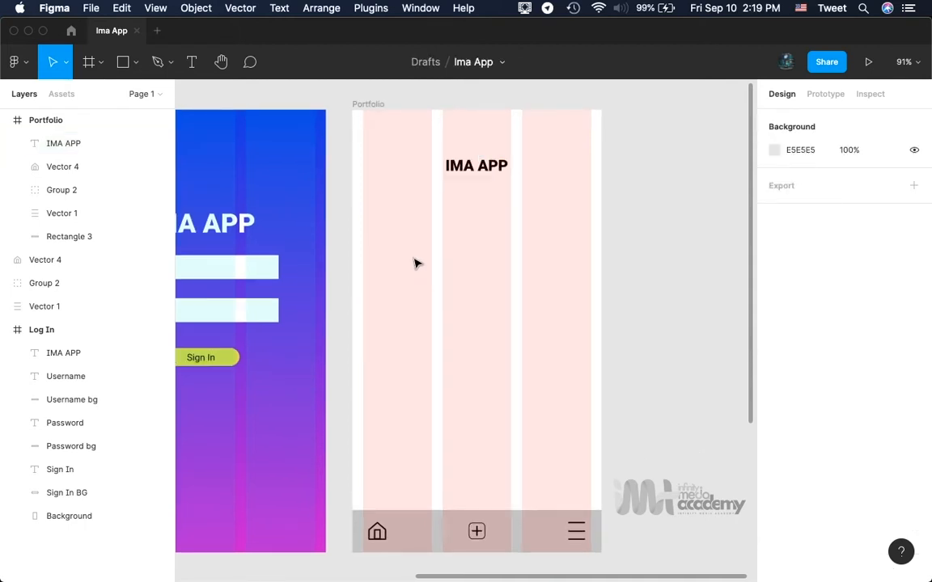
- Draw an ellipse about 52 × 63 in the first column of the Portfolio frame, below the title's level
left_click(136, 65)
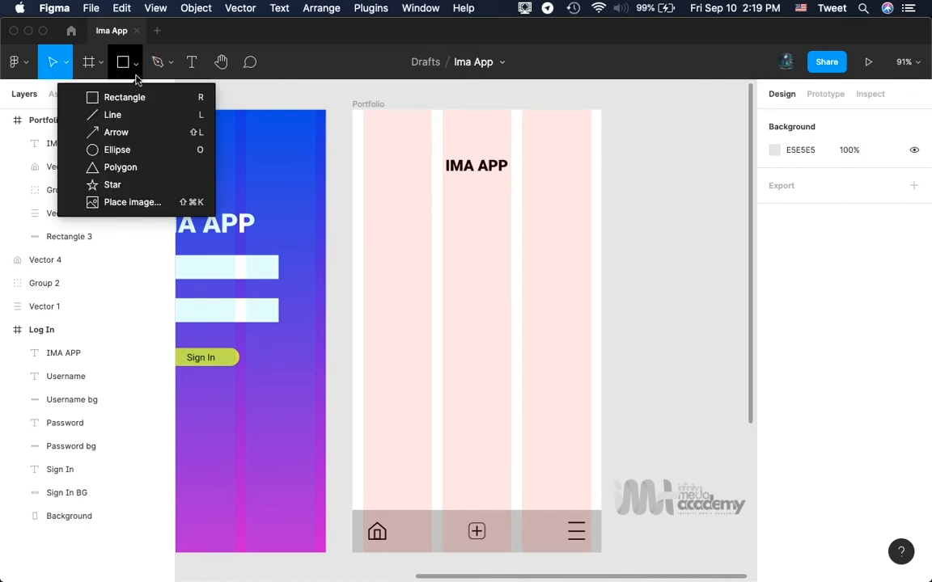
left_click(118, 150)
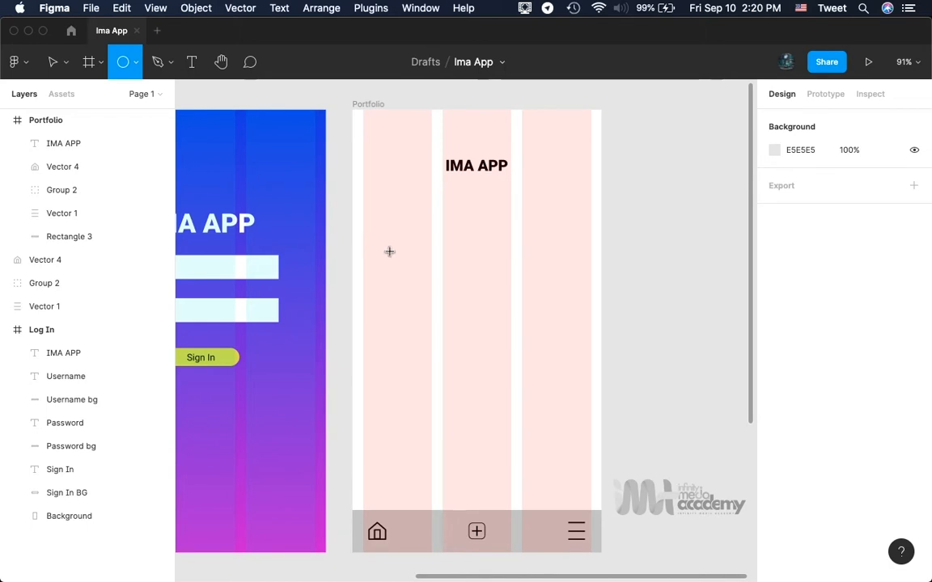
left_click_drag(379, 242, 412, 283)
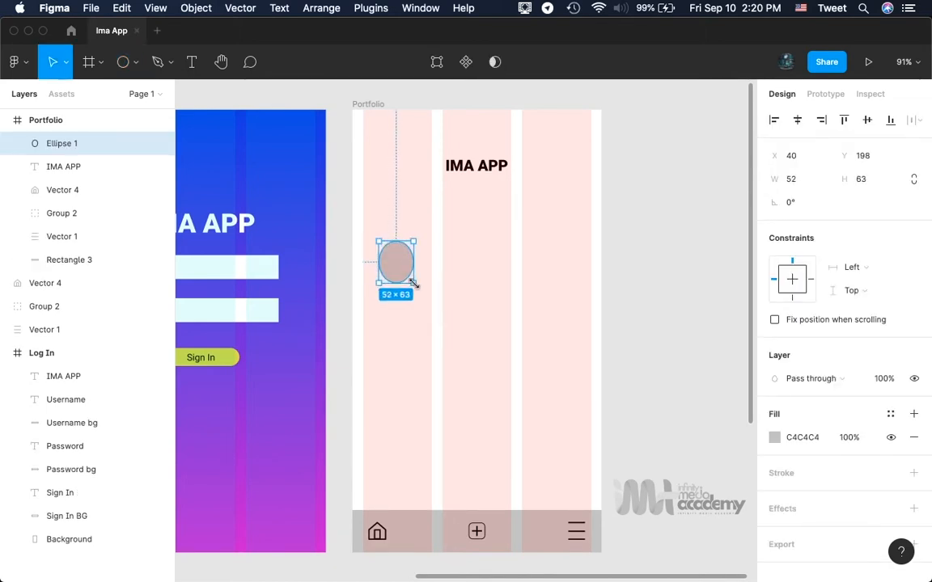
key("v")
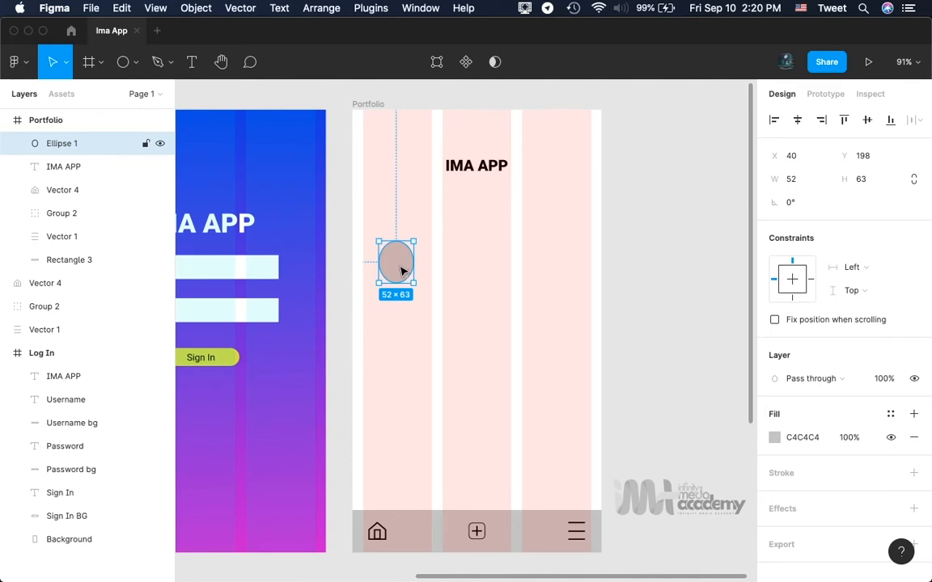
- Set both the width and the height of the ellipse to 50
left_click(794, 182)
type("50")
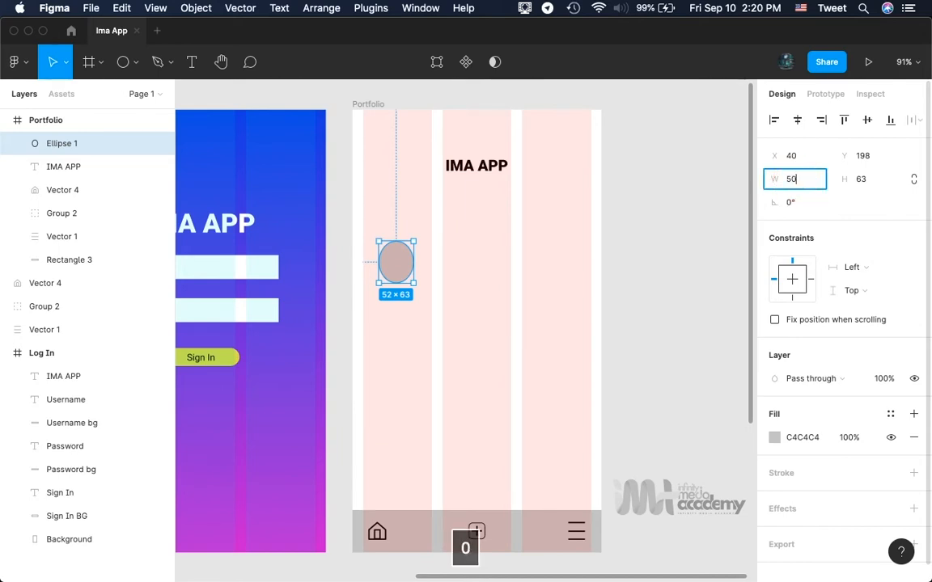
left_click(862, 181)
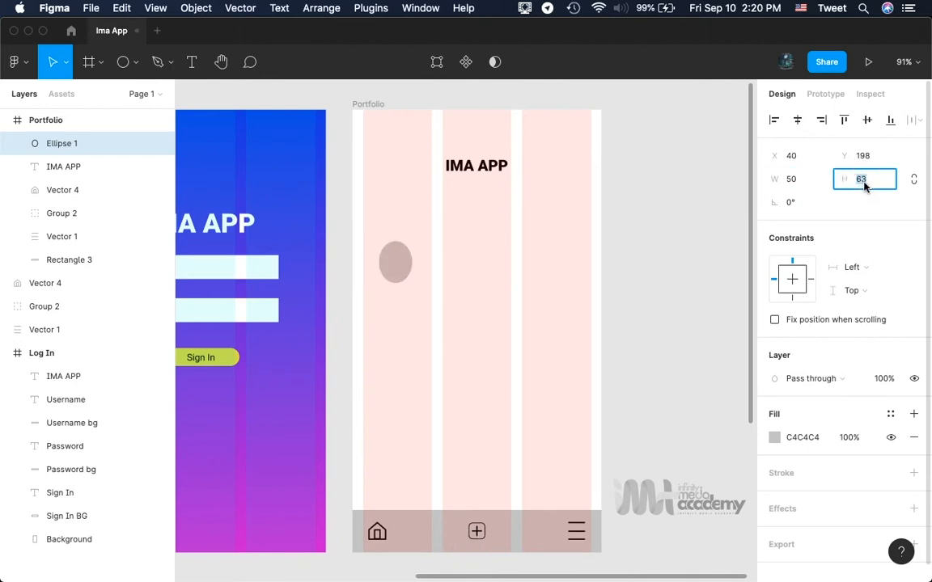
type("50")
key("Return")
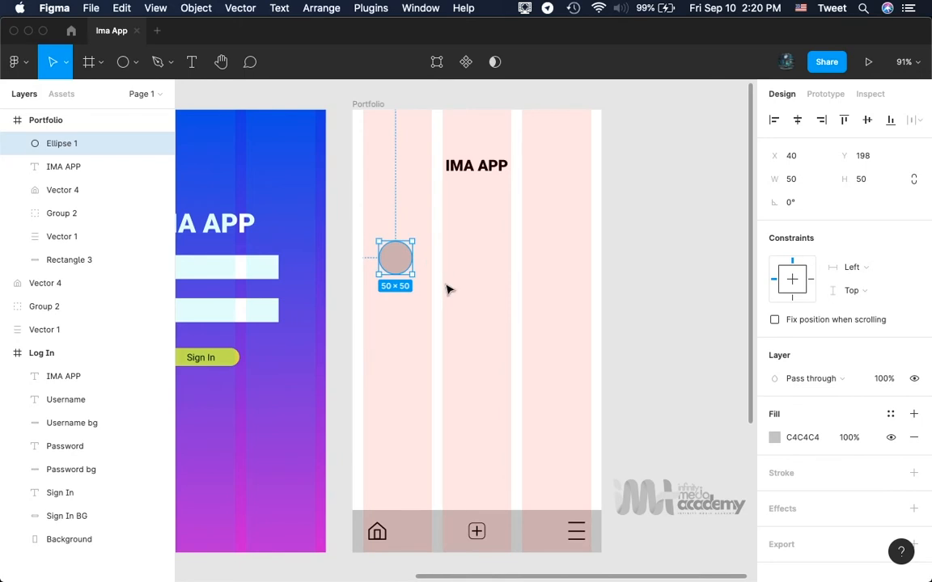
- Draw a rectangle about 244 × 165 in the Portfolio frame, beside the circle and spanning the second and third columns
left_click(136, 70)
left_click(129, 100)
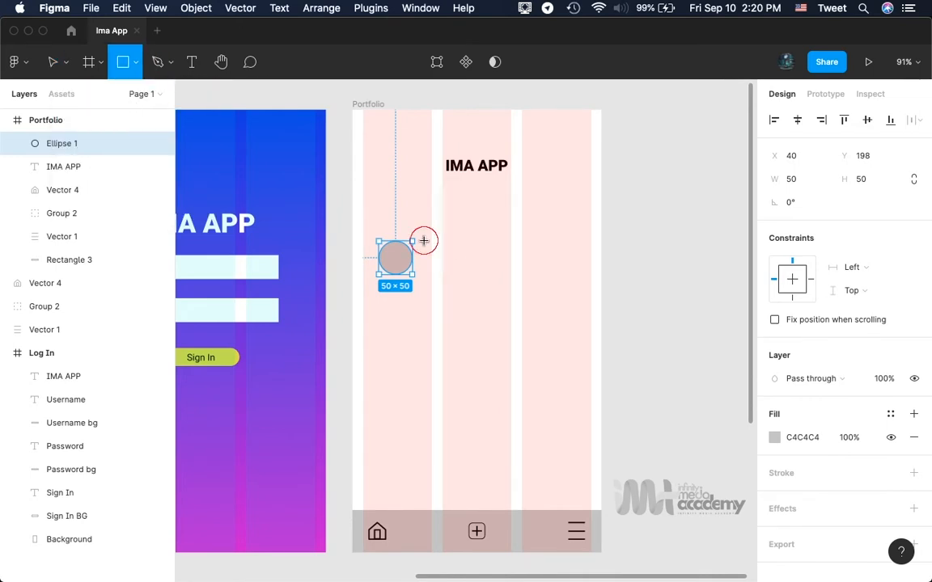
mouse_move(423, 240)
left_mouse_down()
mouse_move(541, 322)
mouse_move(584, 335)
mouse_move(587, 354)
left_mouse_up()
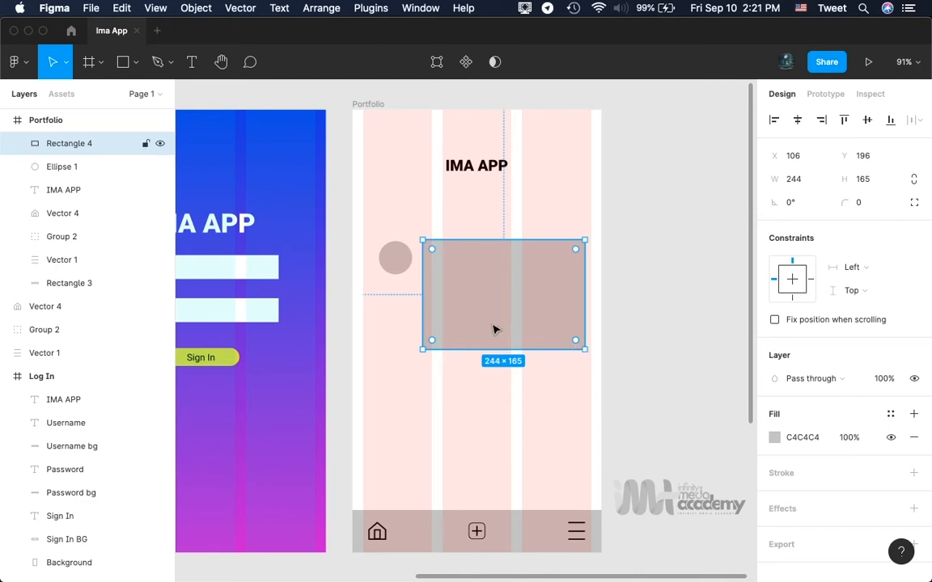
key("Escape")
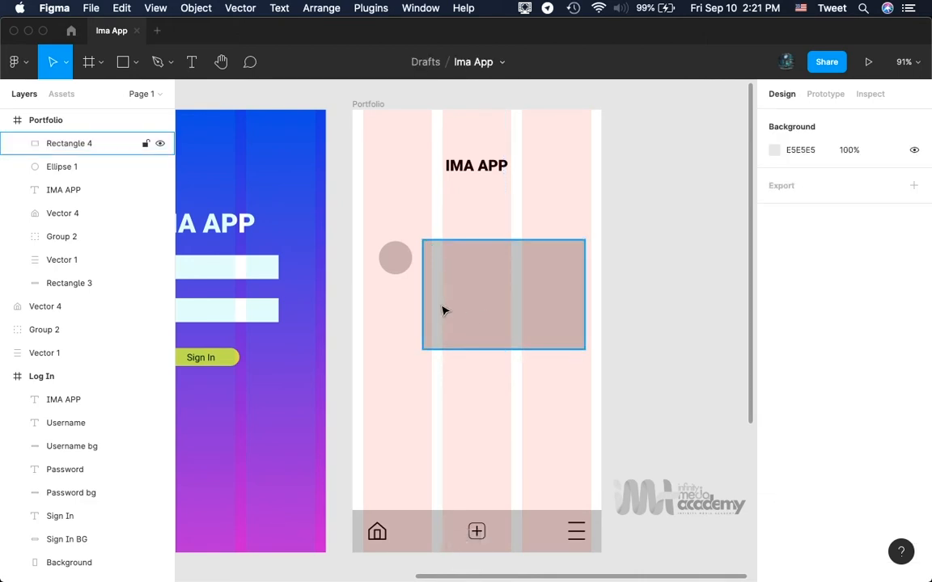
- Align the top edges of the rectangle and the circle in the Portfolio frame
left_click(495, 309)
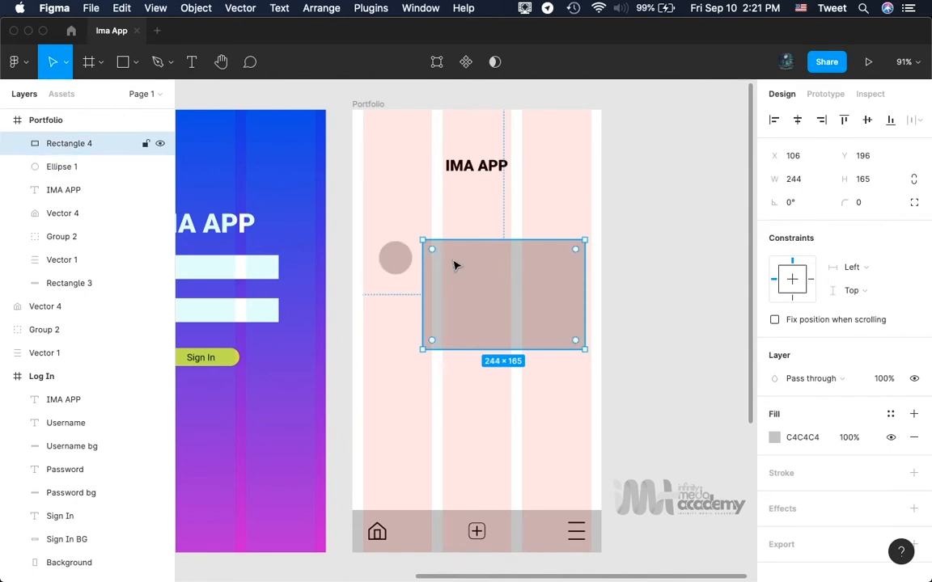
left_click(393, 265, "shift")
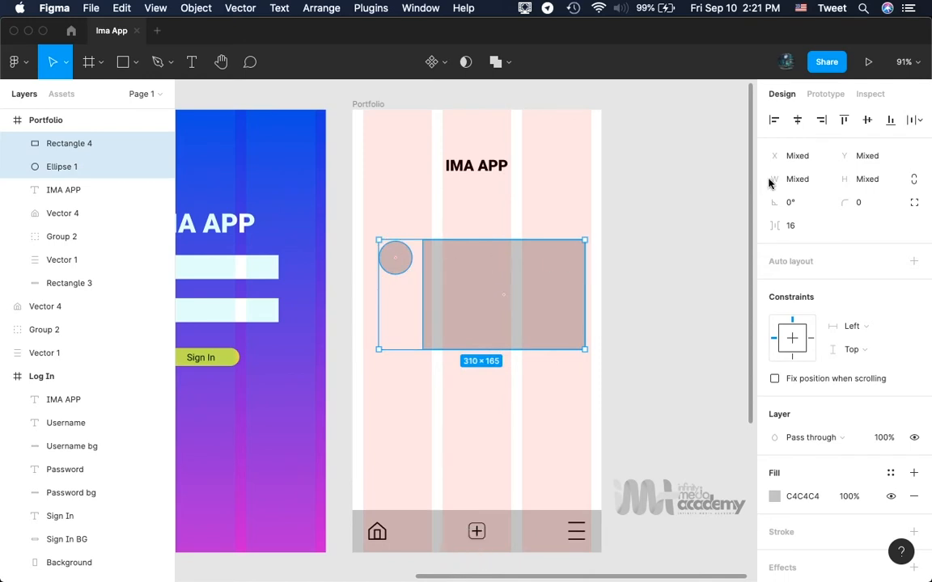
left_click(845, 120)
left_click(641, 285)
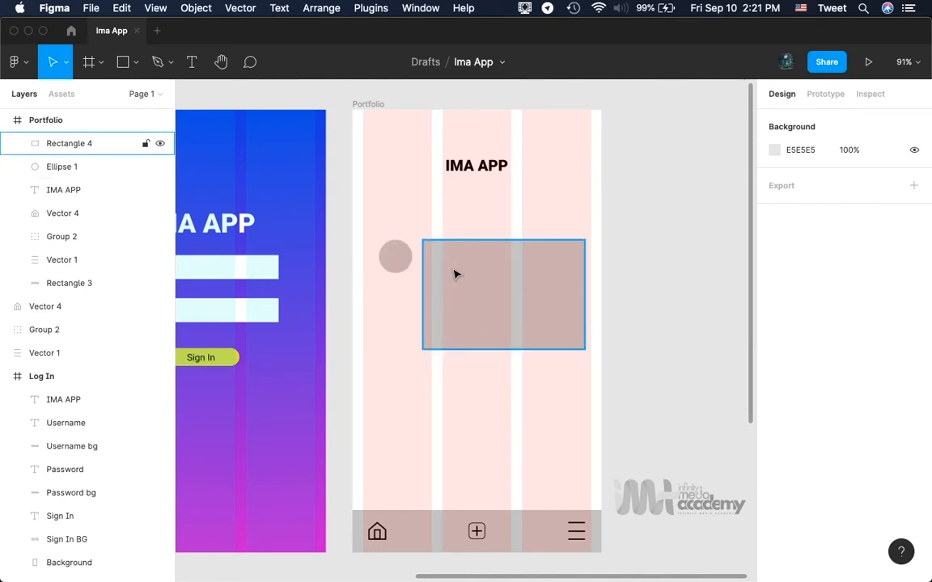
left_click(441, 297)
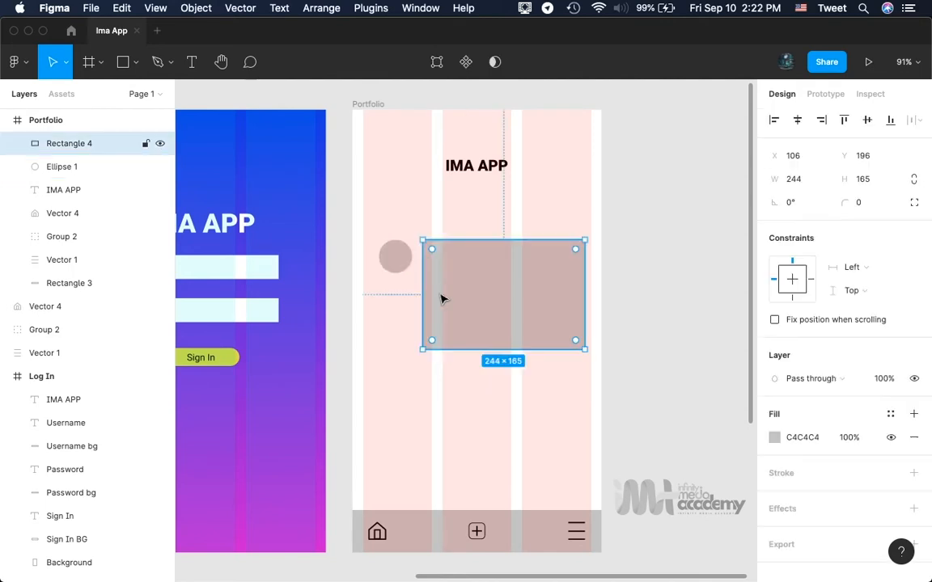
- Fill the circle with an image, using the grayscale portrait photo whose file name ends in 1191.jpg from Folder 112530
left_click(396, 266)
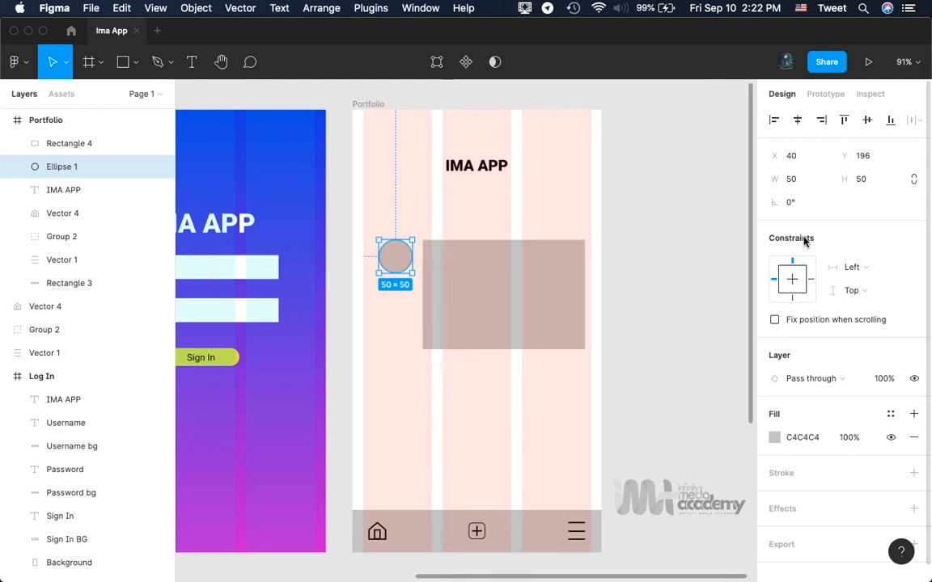
left_click(775, 438)
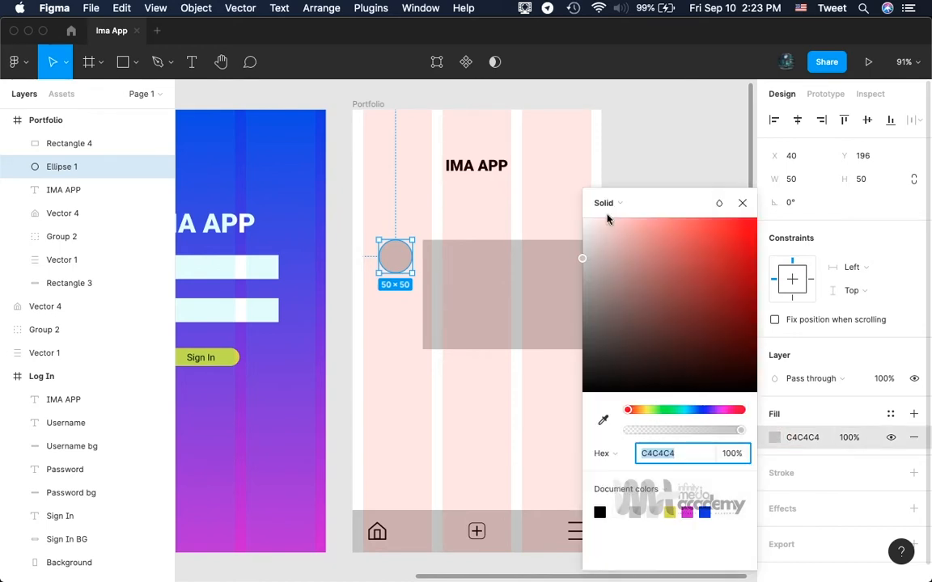
left_click(651, 207)
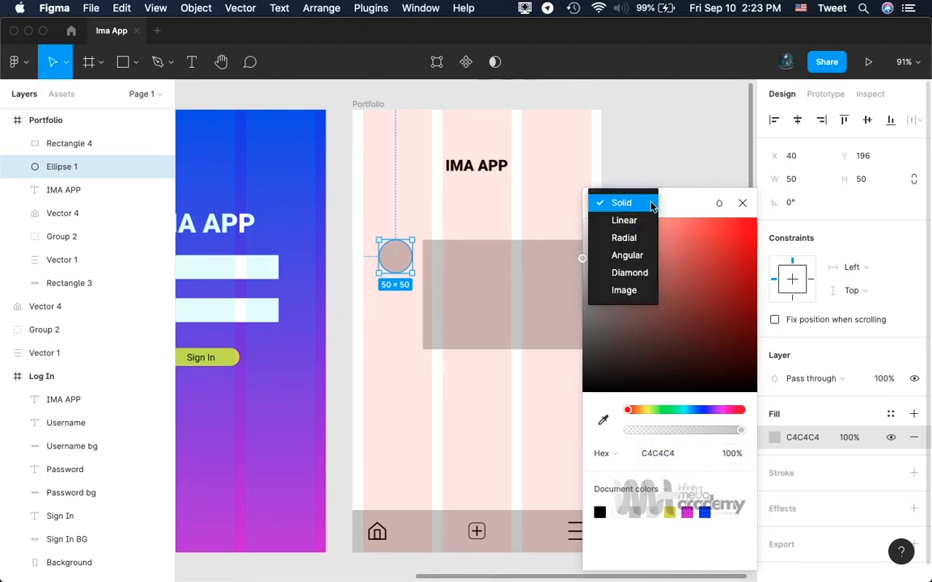
left_click(634, 298)
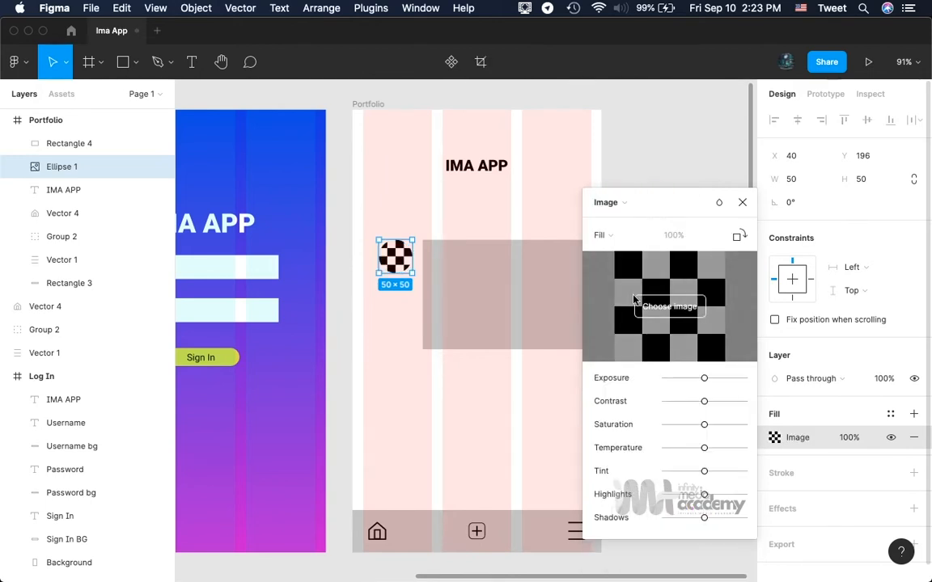
left_click(687, 312)
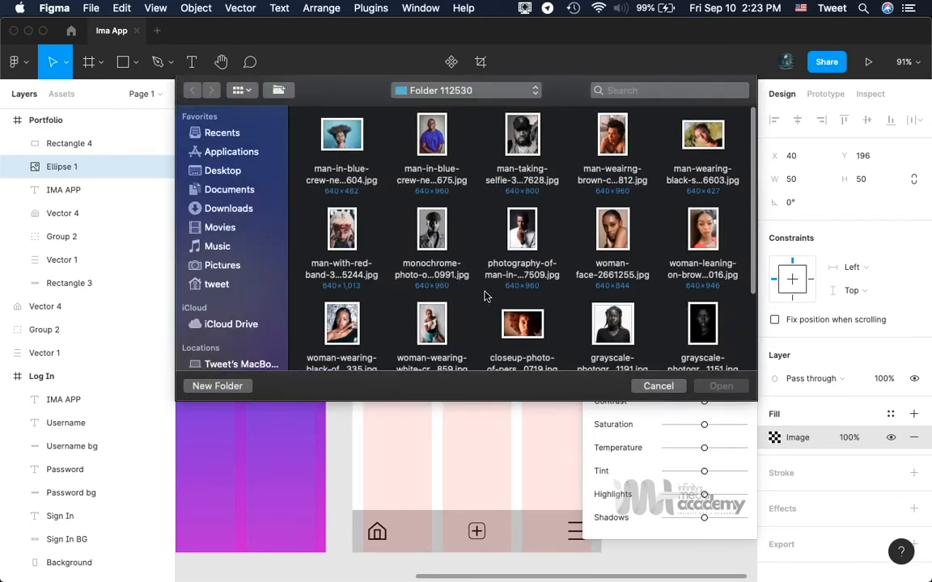
scroll(487, 296, "down", 5)
scroll(483, 297, "up", 5)
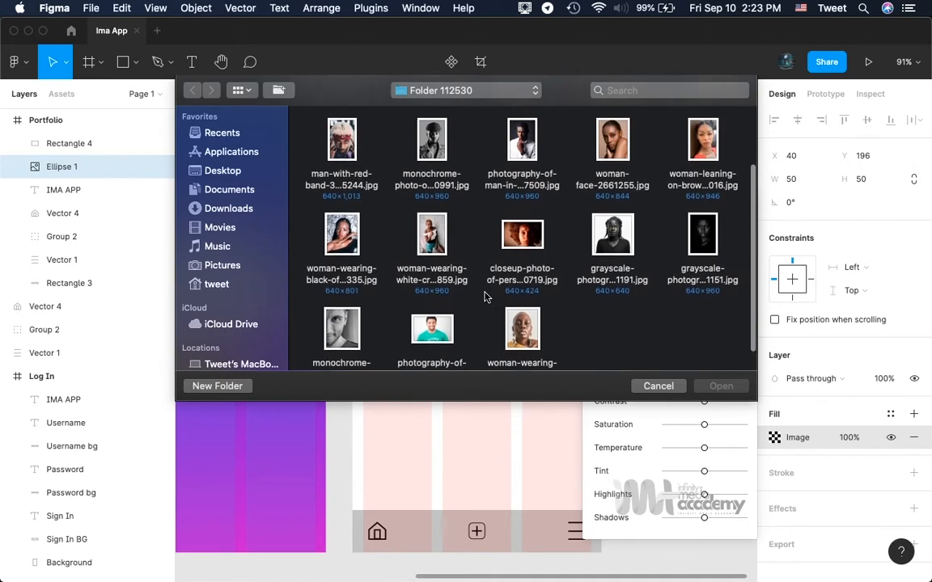
scroll(485, 297, "down", 5)
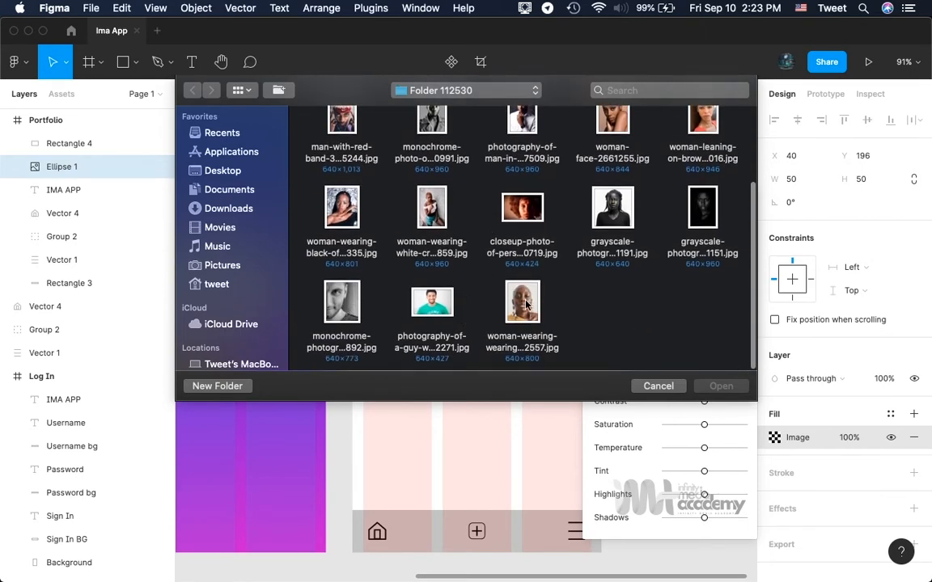
double_click(603, 214)
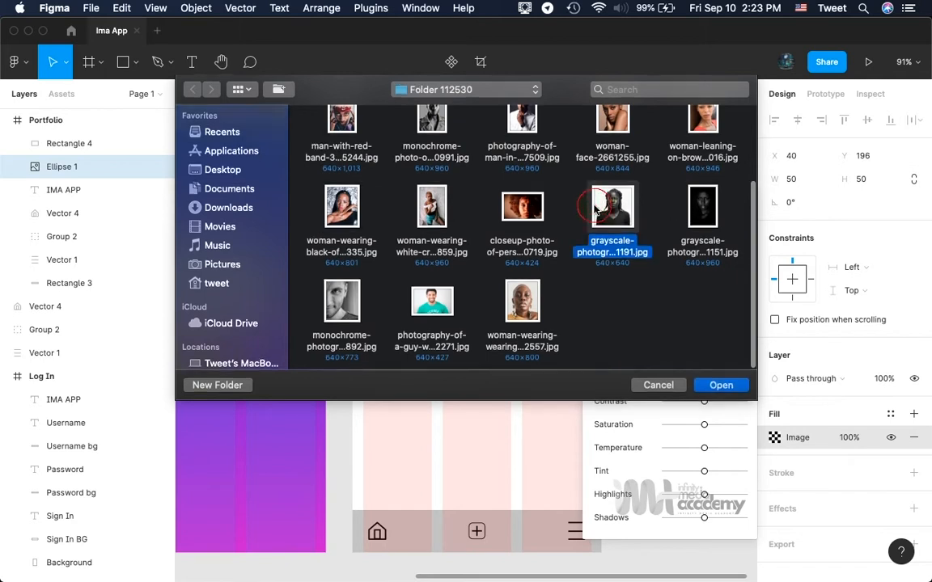
mouse_move(641, 335)
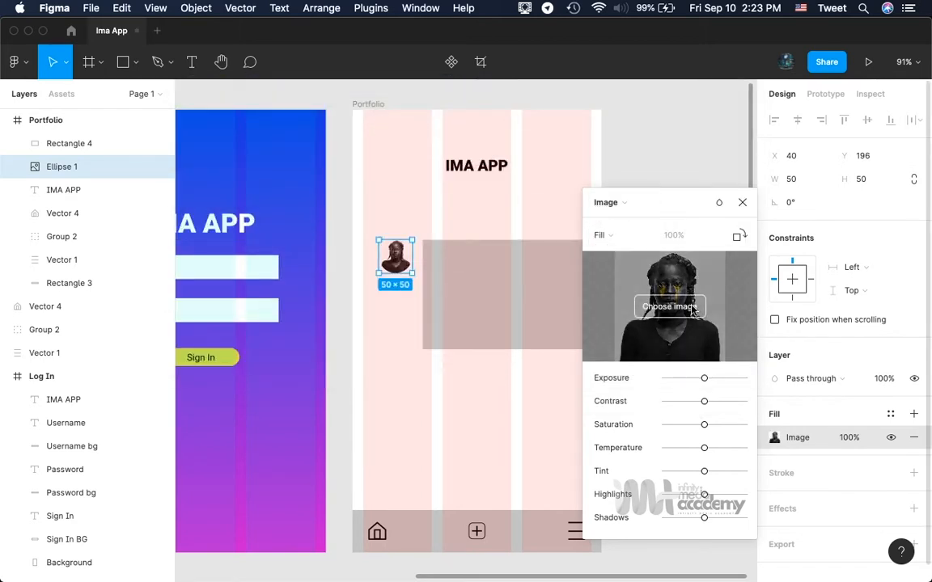
left_click(744, 203)
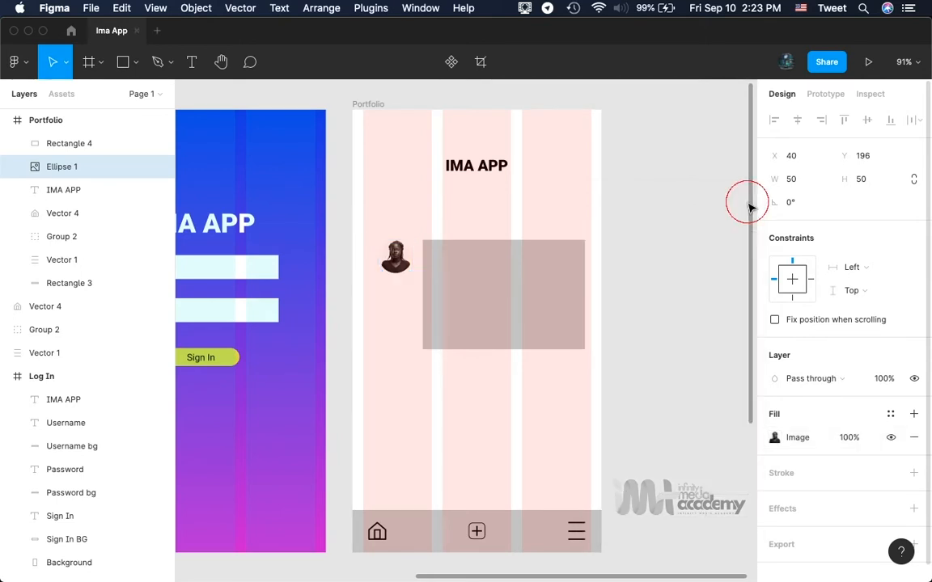
- Fill the rectangle beside the circle with an image, using the landscape man-in-blue-crew photo whose file name ends in 604.jpg
left_click(489, 288)
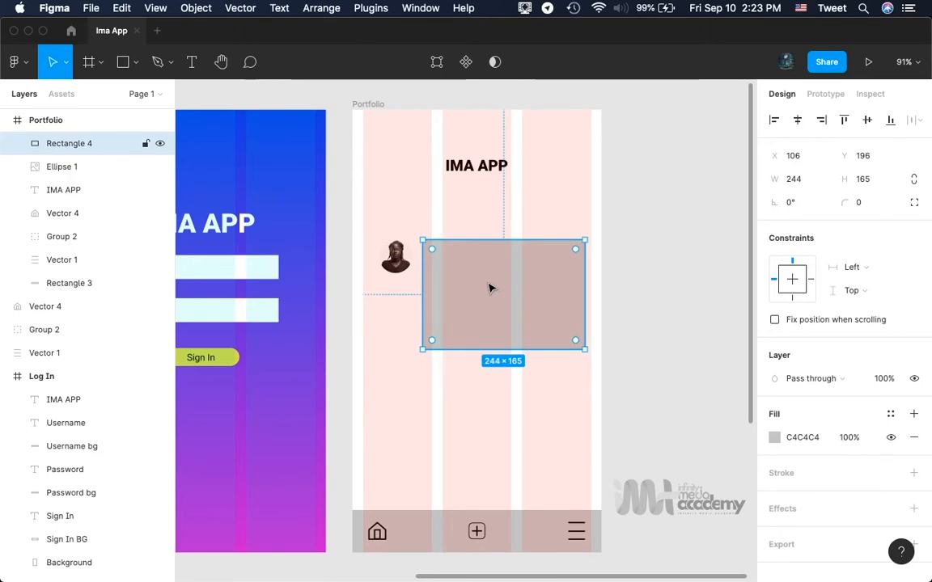
left_click(774, 437)
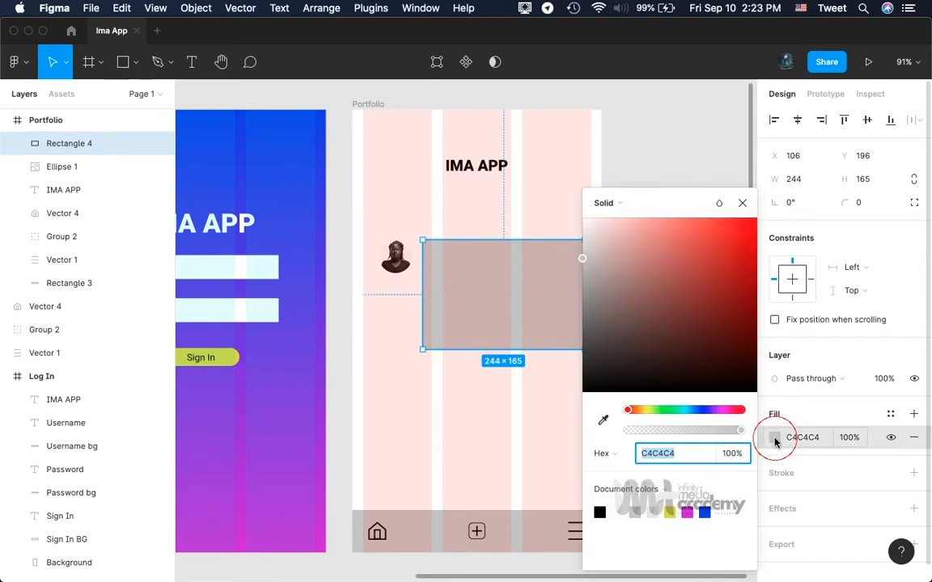
left_click(619, 205)
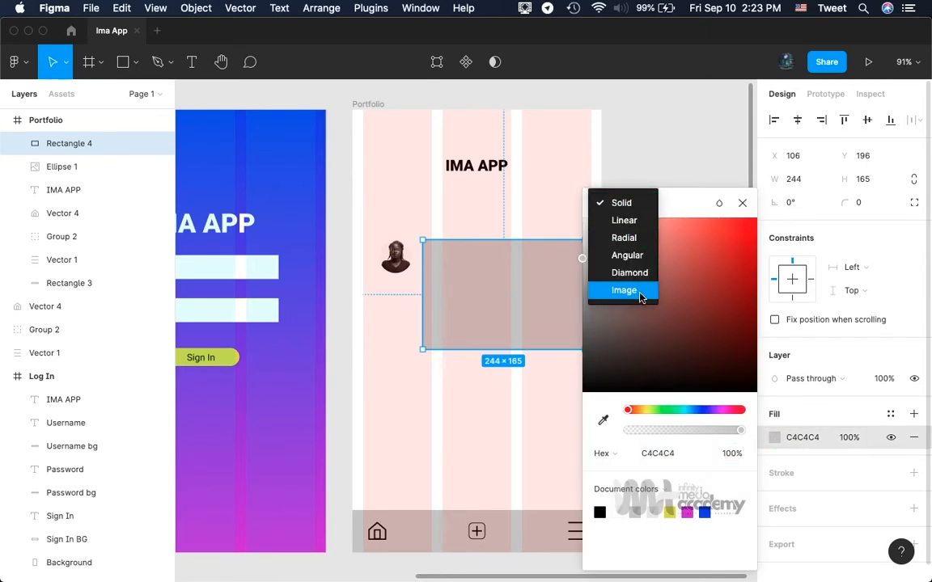
left_click(640, 293)
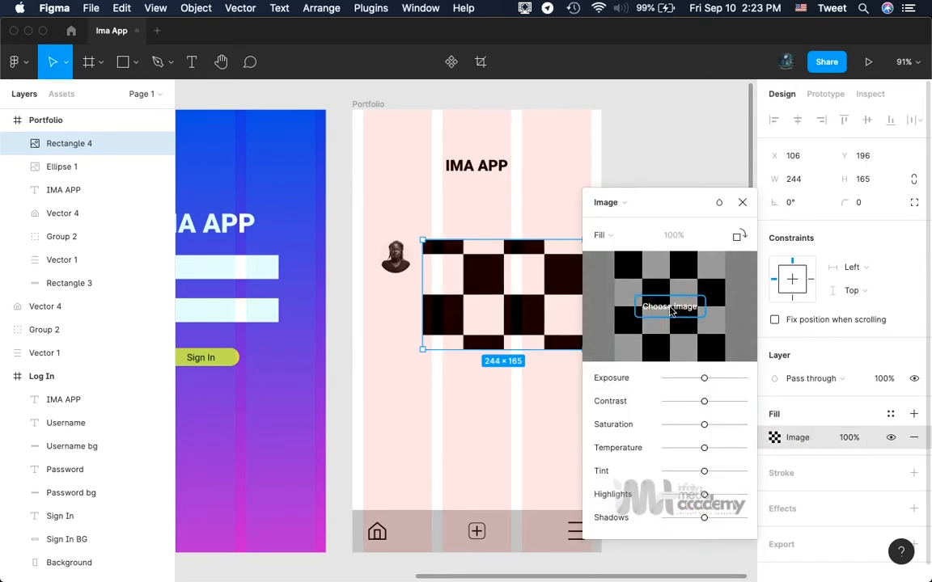
left_click(671, 308)
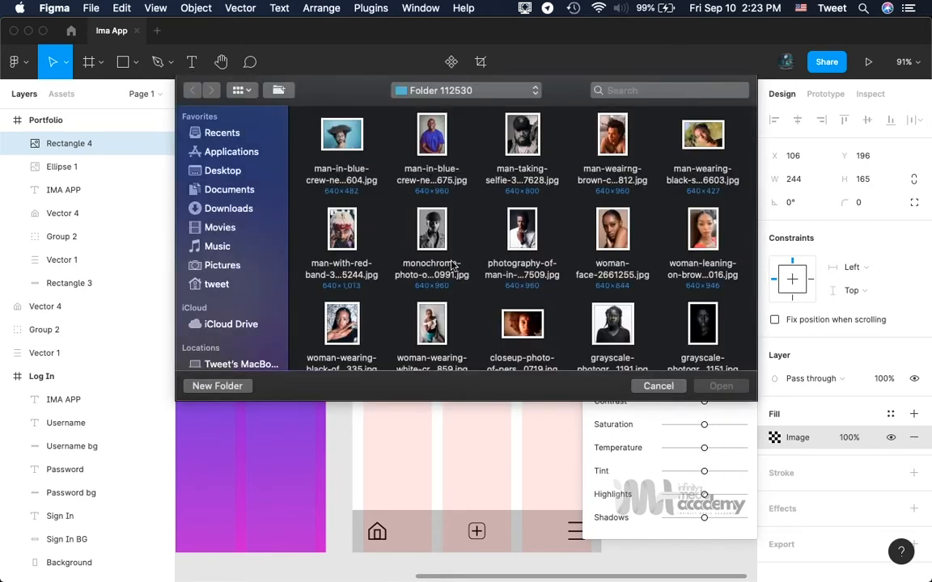
scroll(405, 265, "down", 5)
scroll(386, 210, "up", 5)
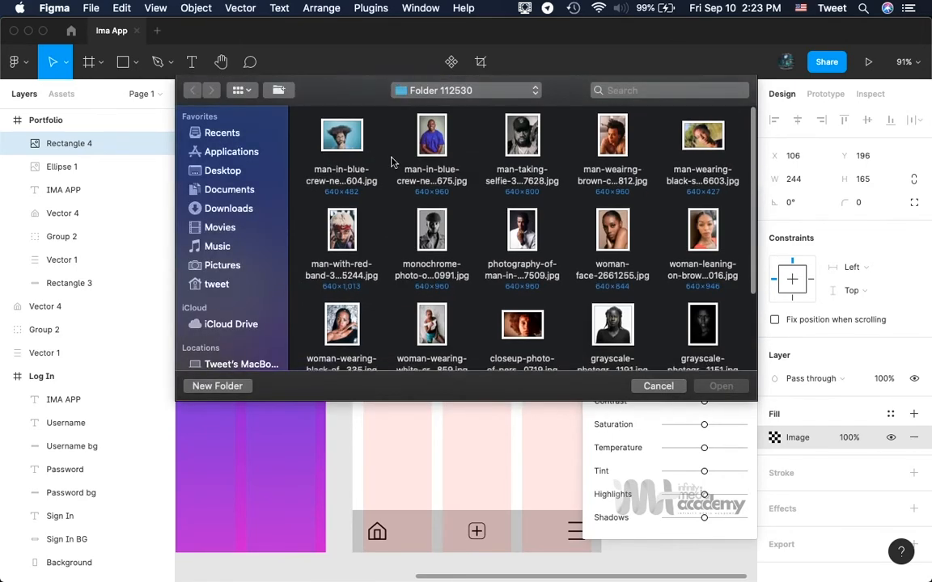
double_click(318, 130)
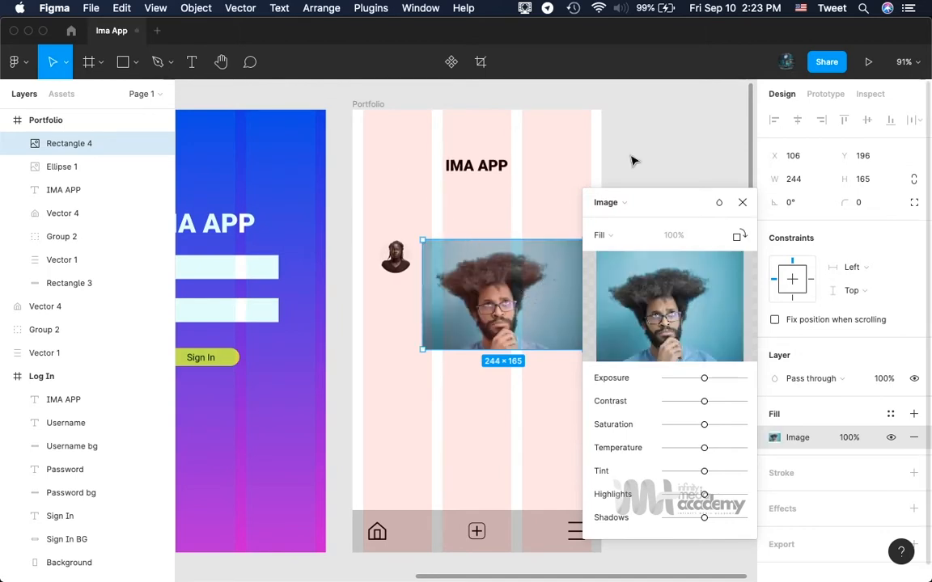
left_click(738, 204)
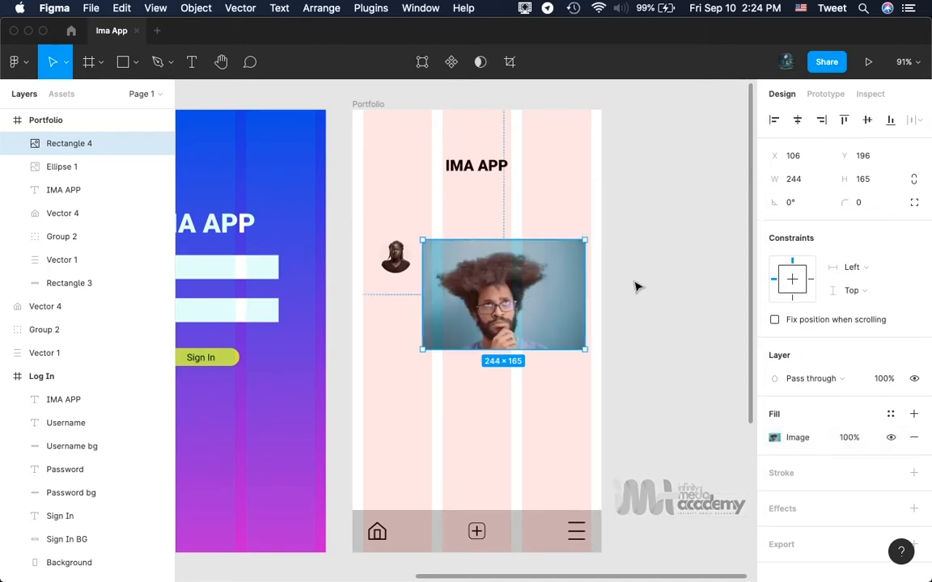
left_click(635, 333)
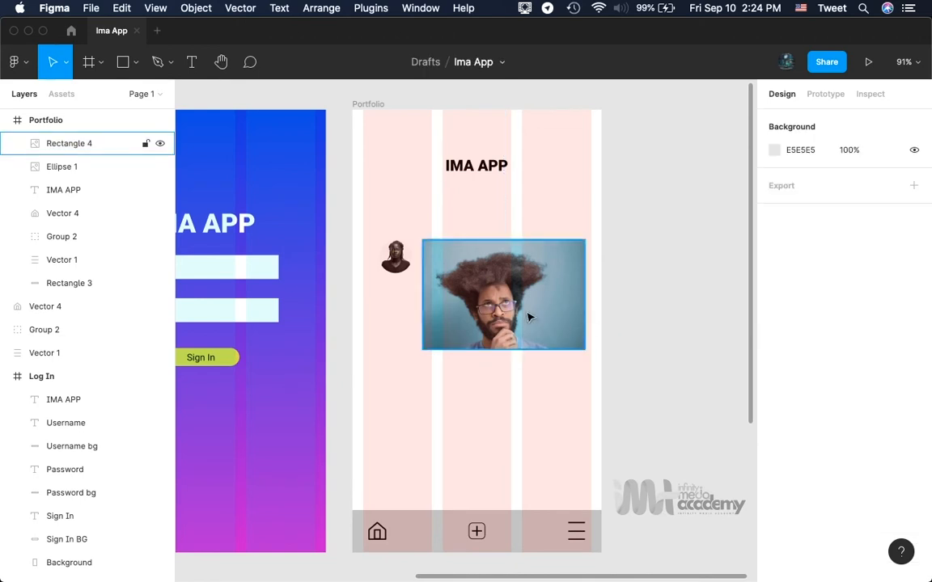
- Round the corners of the image-filled rectangle with a radius of 10
left_click(446, 287)
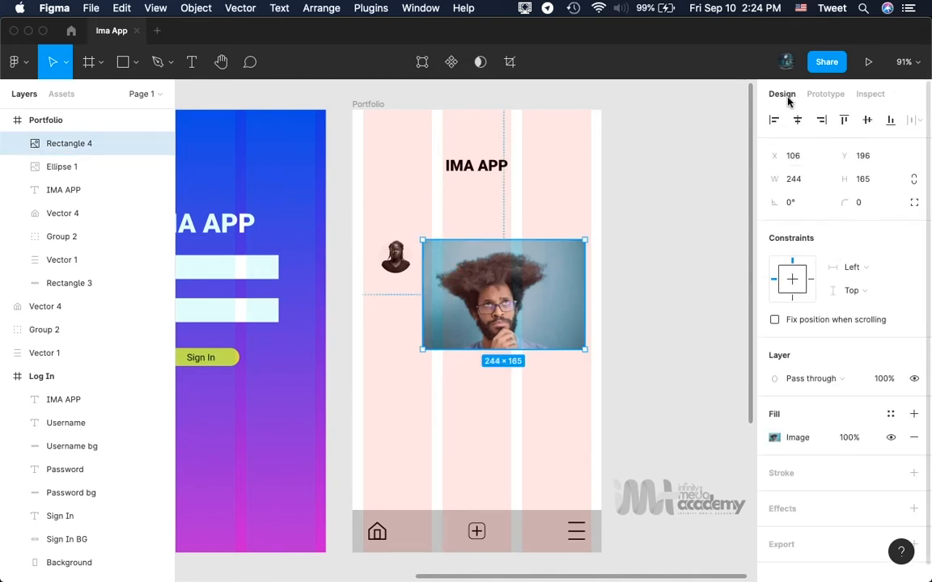
left_click(863, 204)
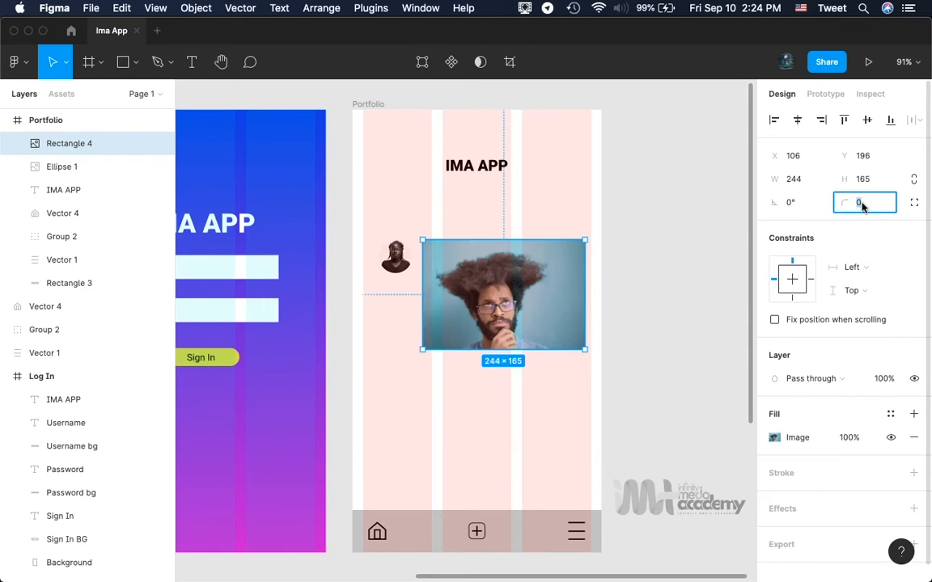
type("10")
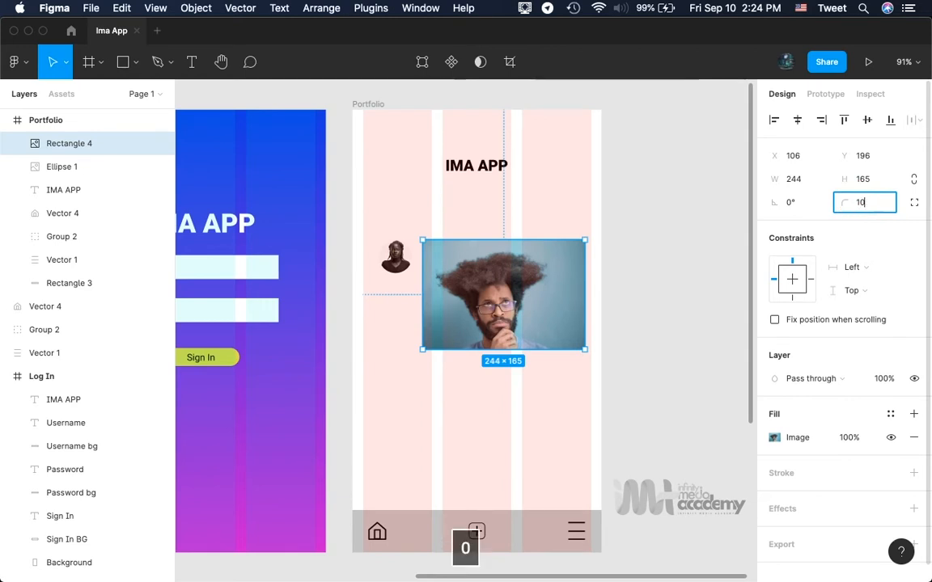
key("Return")
left_click(532, 425)
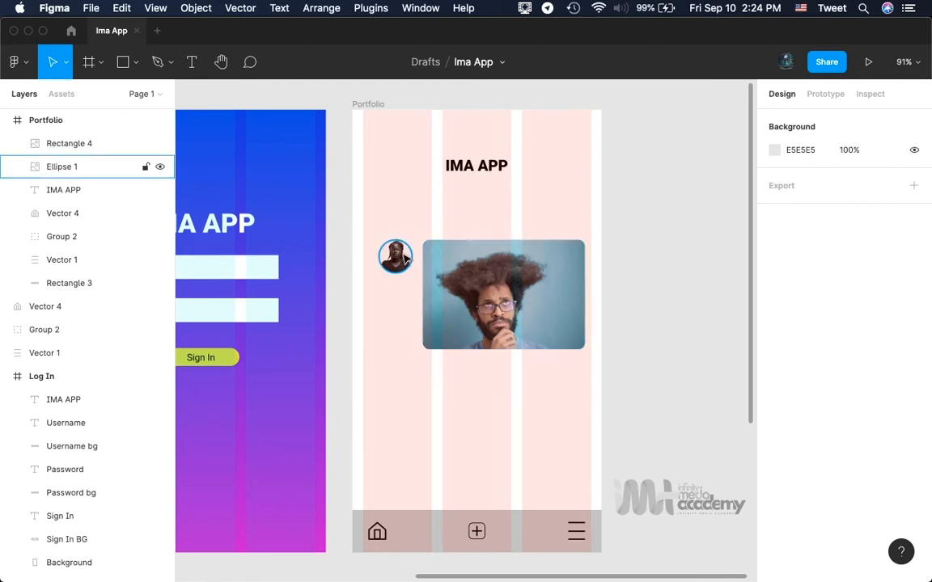
- Duplicate the circle and the image rectangle together and place the copies below the originals at a Y position of about 389
left_click(404, 257)
left_click(451, 273, "shift")
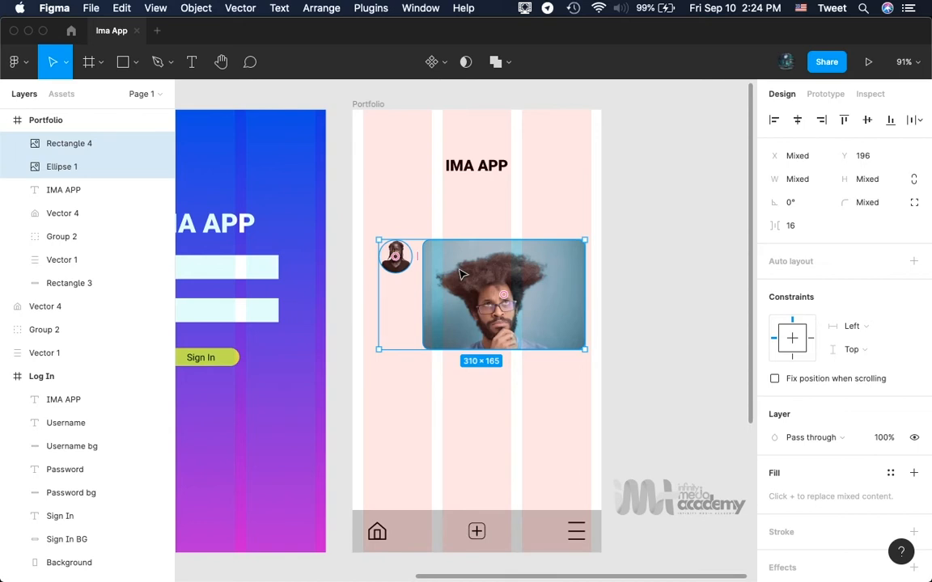
key("super+c")
key("super+v")
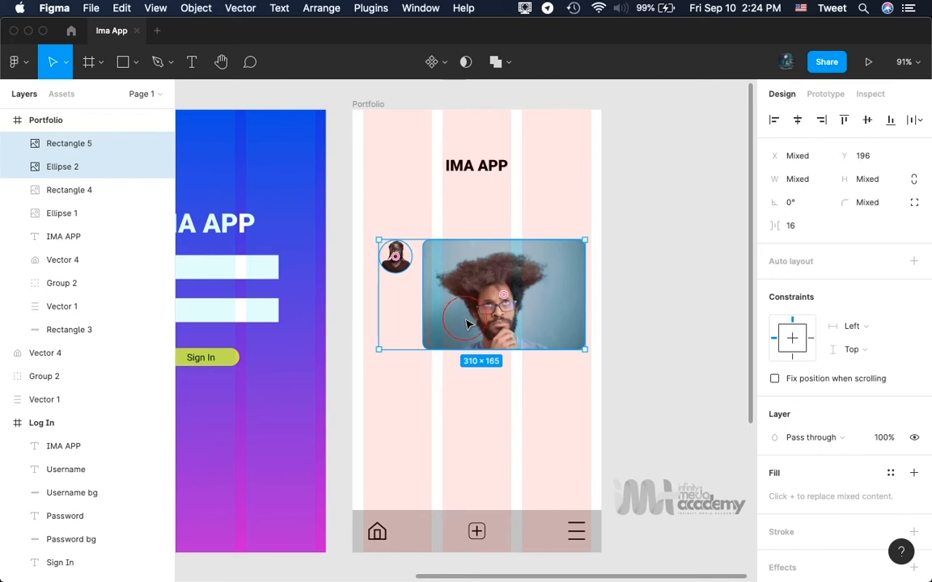
left_click_drag(467, 324, 466, 453)
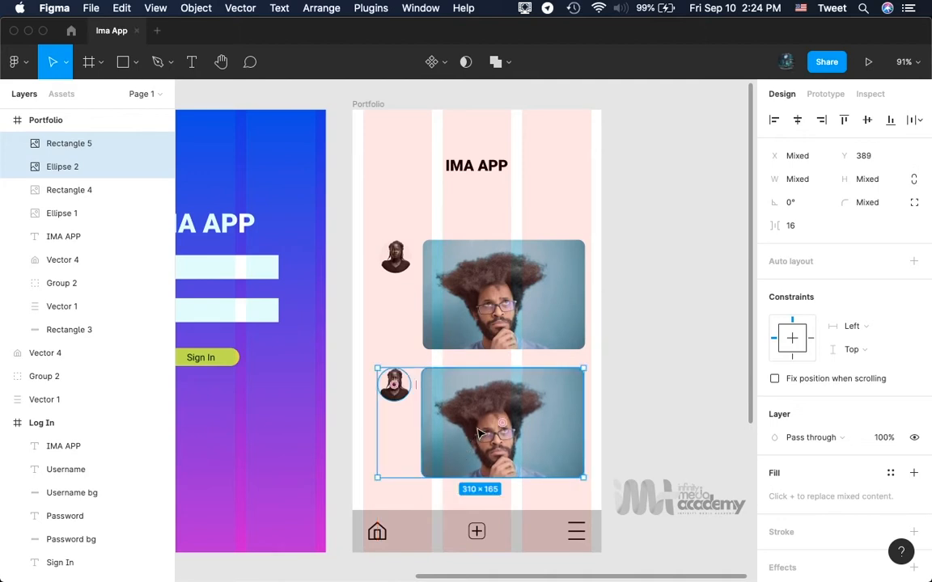
- Nudge the duplicated circle and rectangle horizontally until they line up with the original pair above
key("Right")
key("Left")
key("Right")
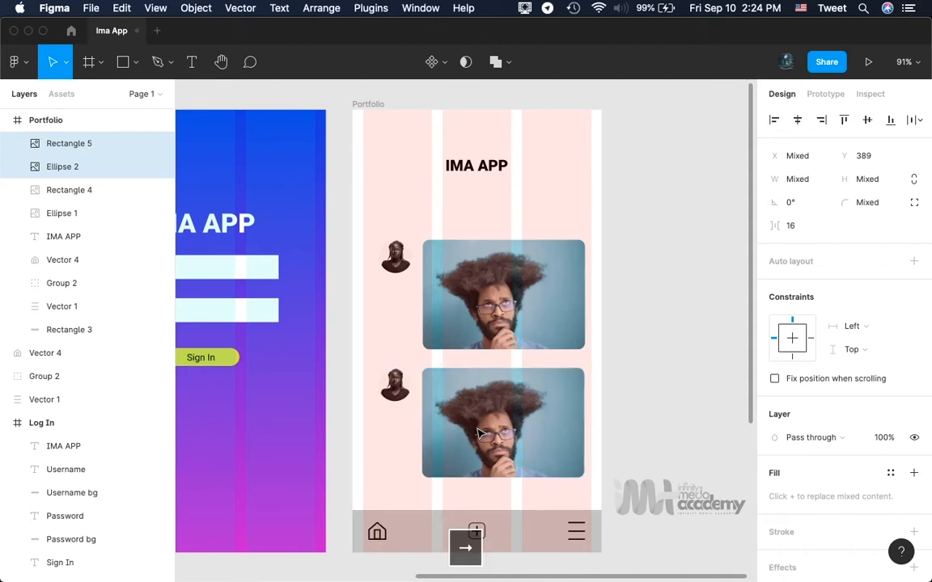
key("Left")
key("Right")
key("Right")
key("Right")
key("Left")
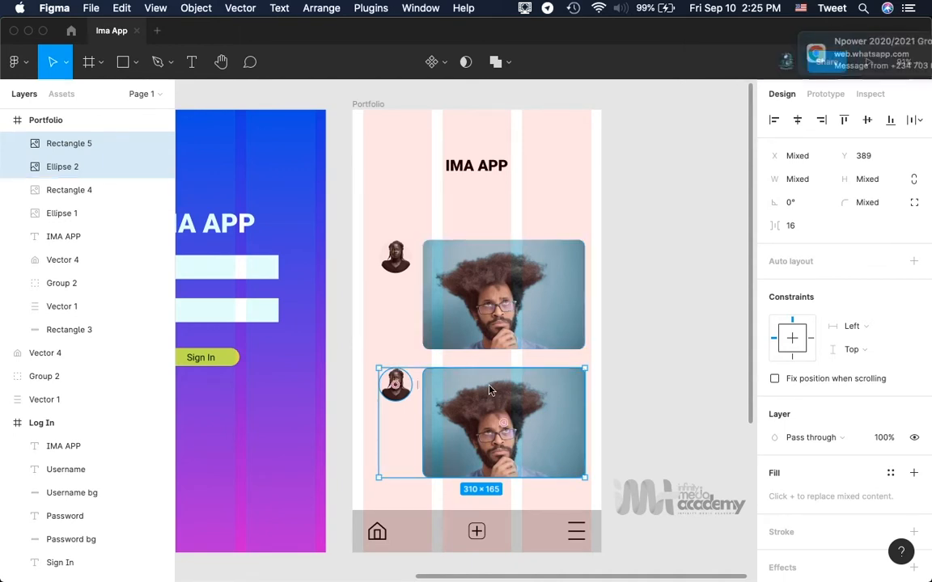
- Nudge the duplicated circle and rectangle down to a Y position of 391 and deselect them
key("Down")
key("Down")
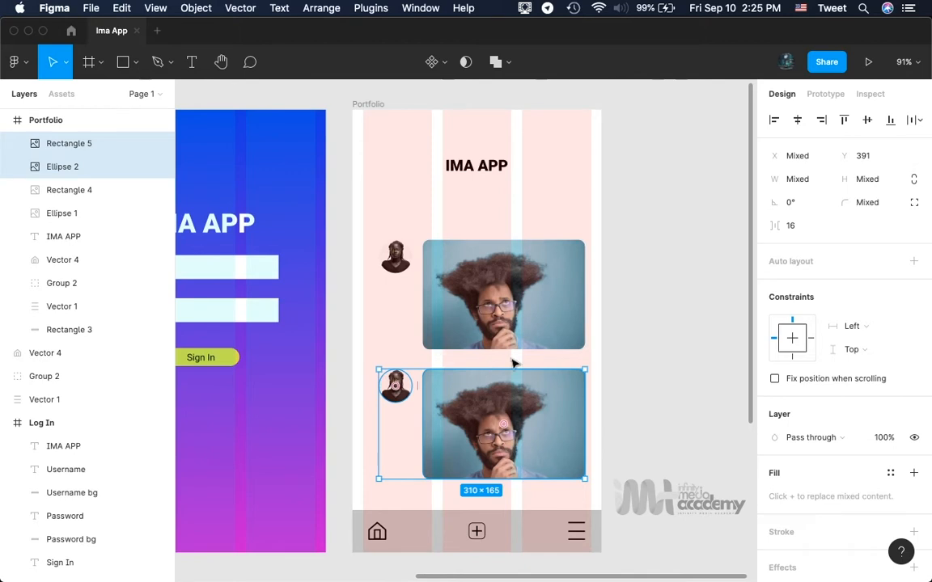
left_click(626, 353)
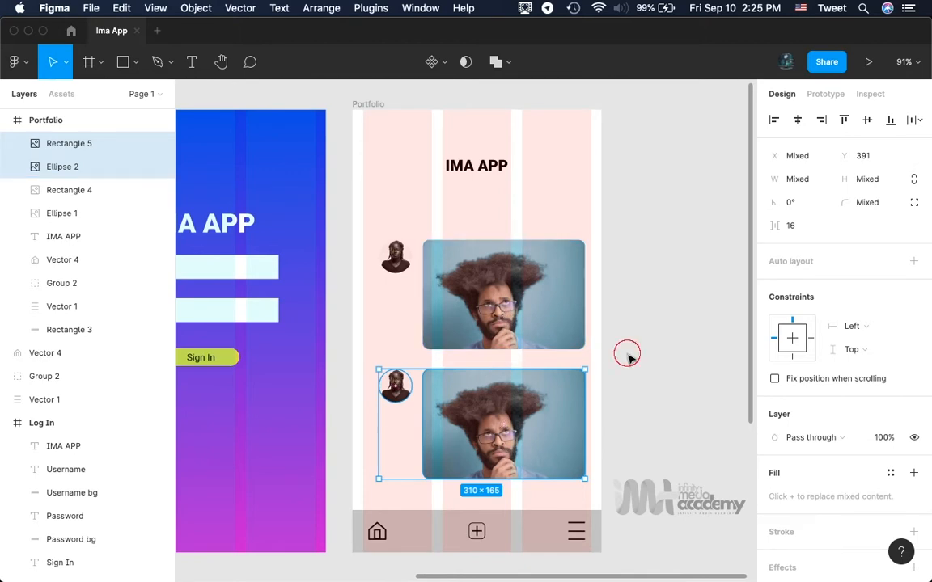
- Replace the image in the lower rectangle with the closeup-photo file whose name ends in 0719.jpg
left_click(477, 412)
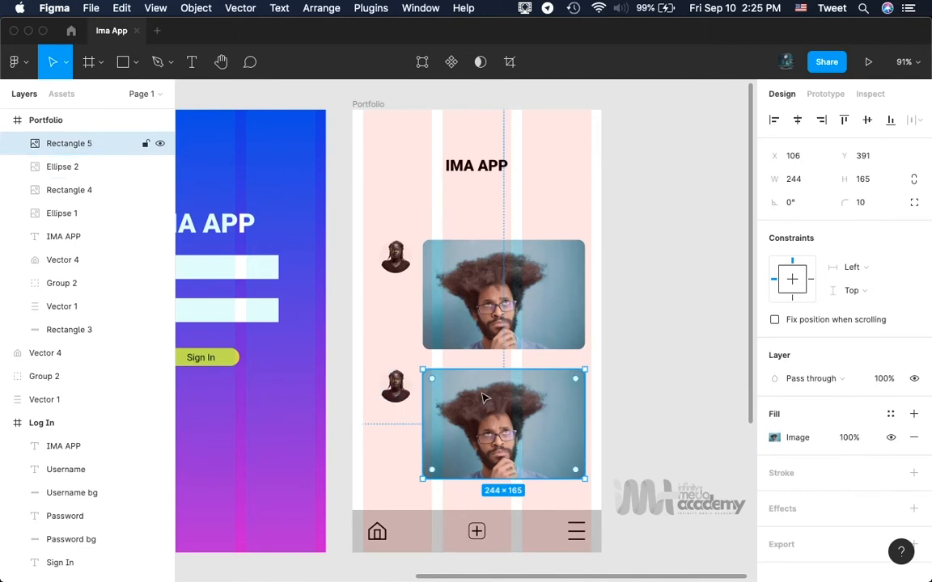
left_click(774, 438)
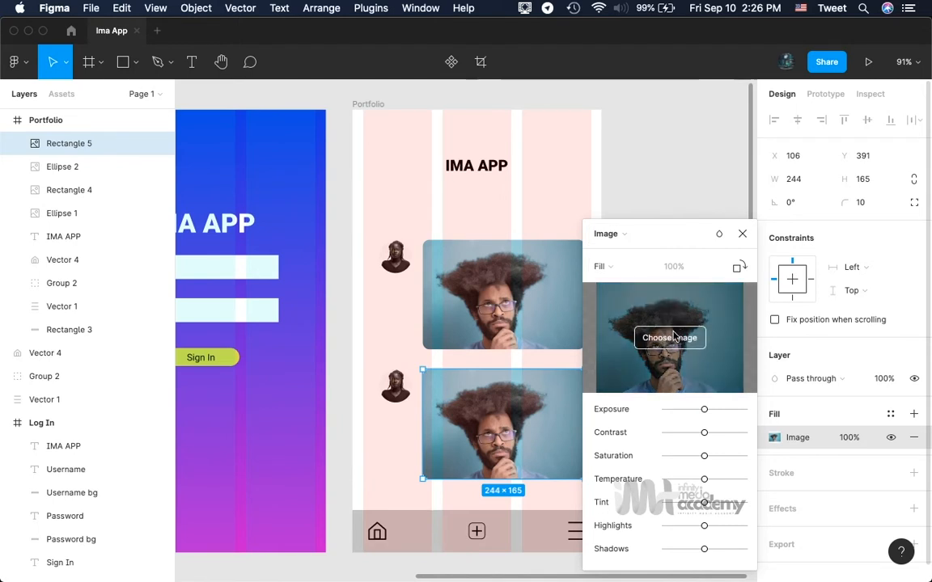
left_click(669, 338)
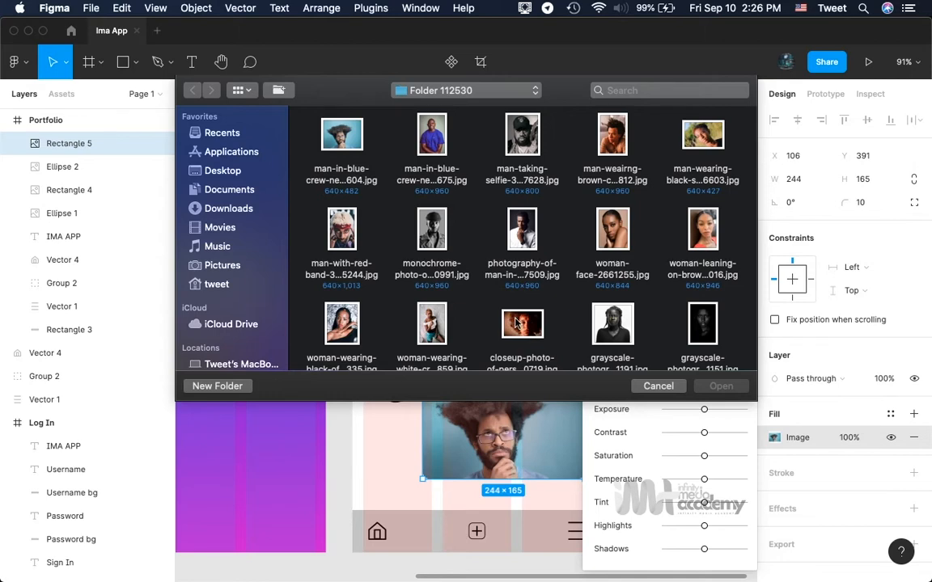
double_click(522, 326)
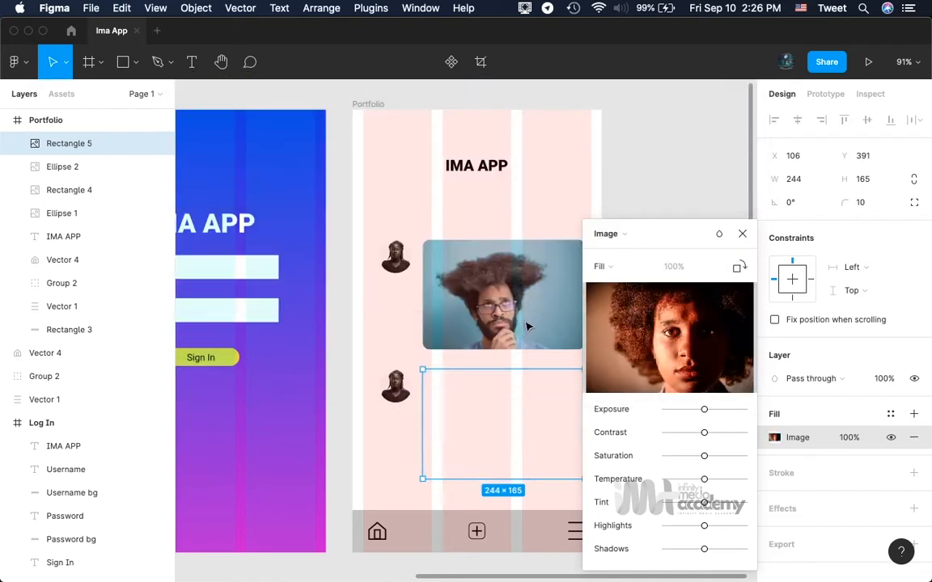
left_click(743, 234)
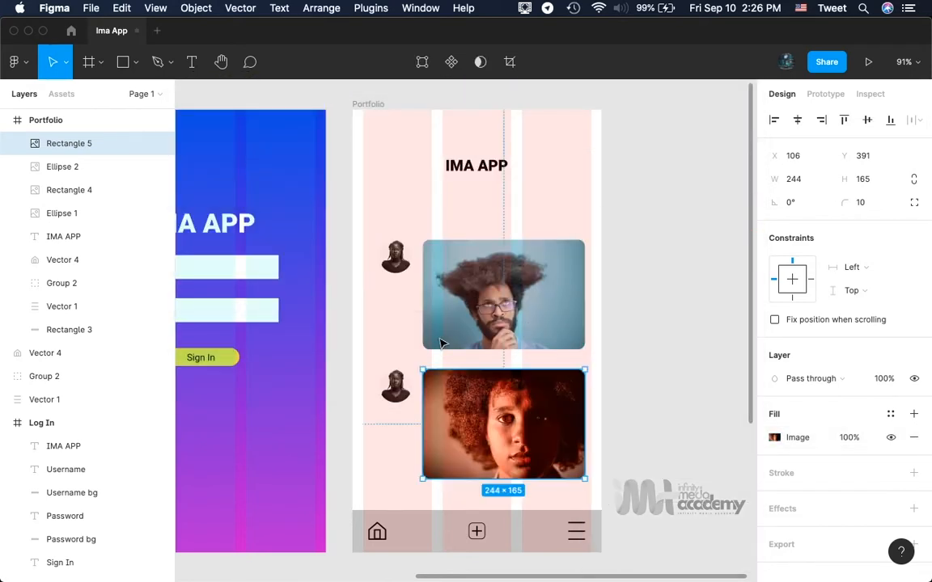
- Replace the image in the lower circular avatar with the woman-wearing photo whose file name ends in 2557.jpg
left_click(396, 387)
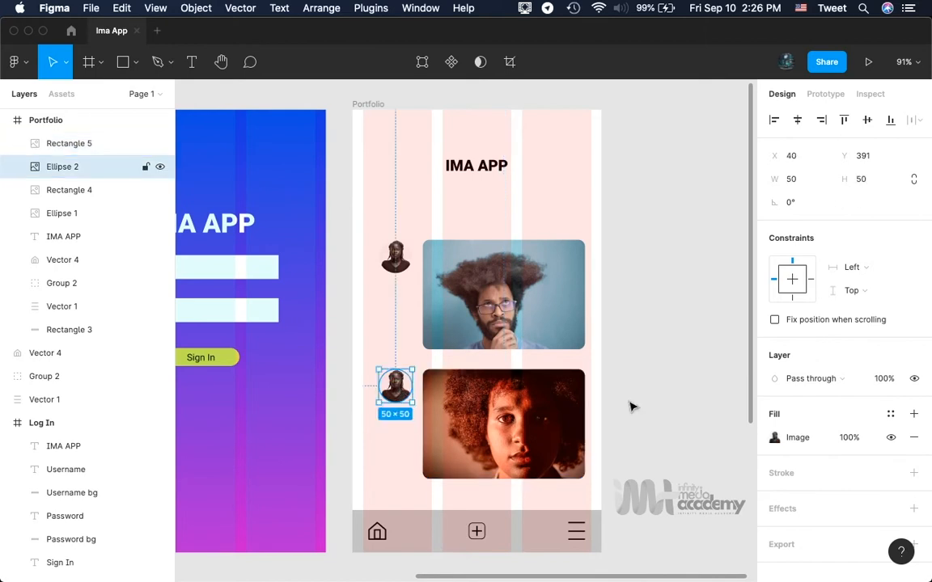
left_click(774, 438)
mouse_move(656, 342)
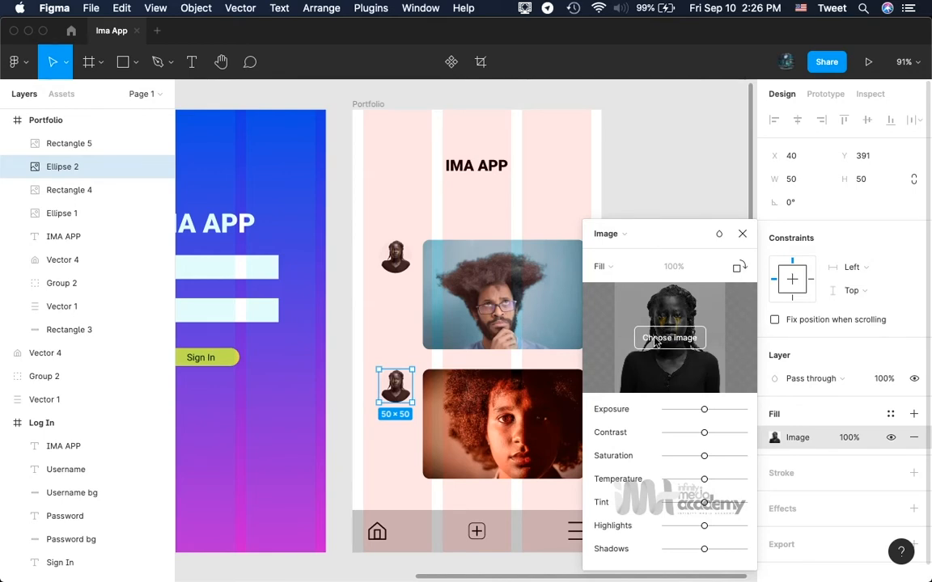
left_click(655, 343)
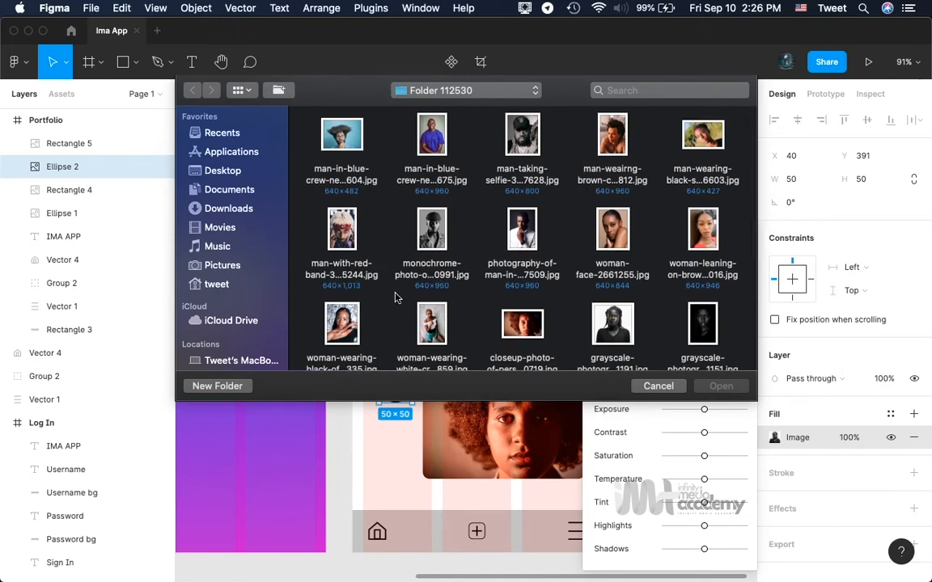
scroll(395, 297, "down", 3)
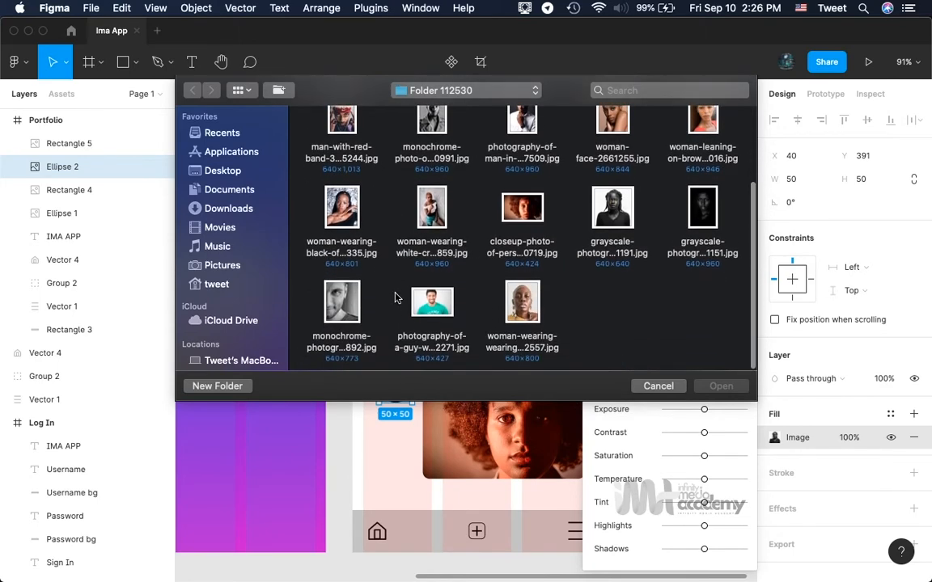
double_click(521, 302)
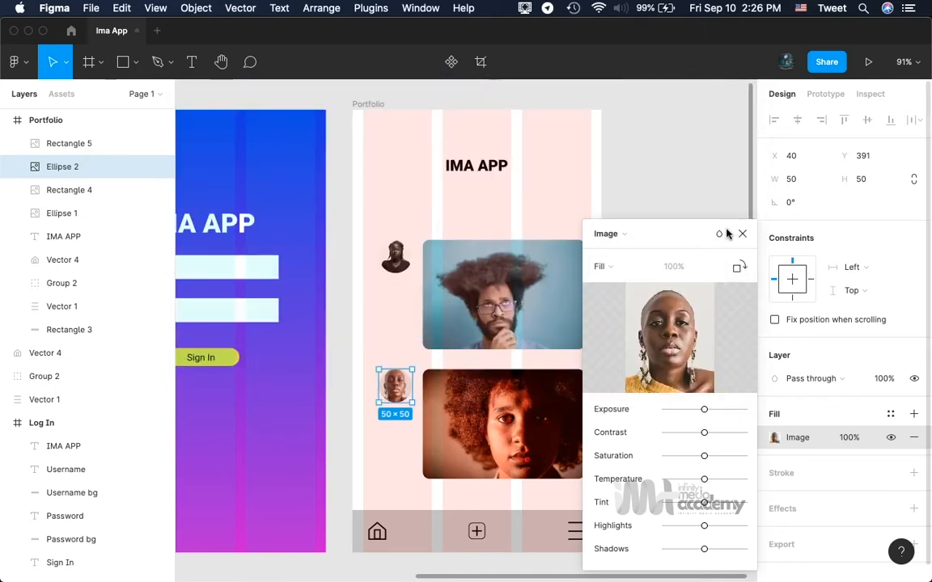
left_click(742, 233)
left_click(653, 267)
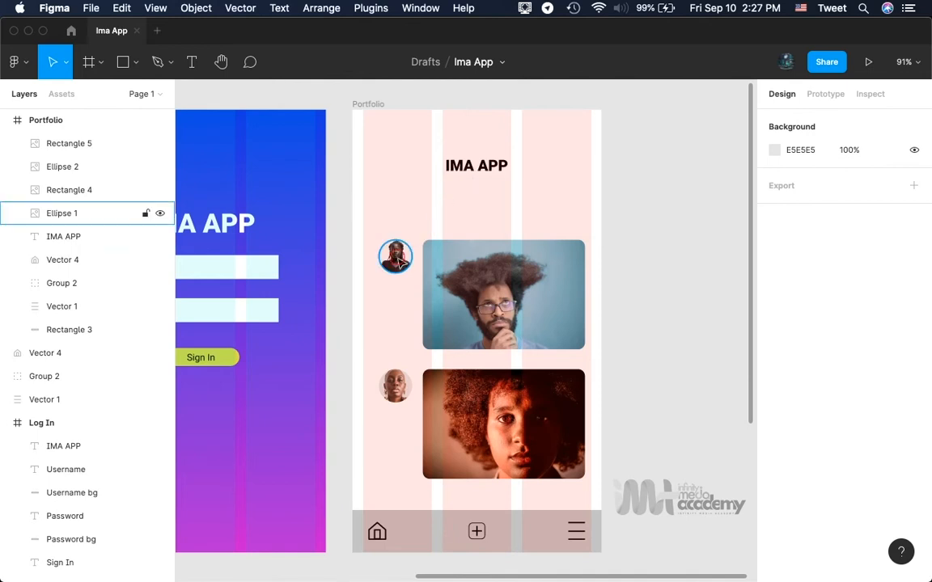
- Move both avatars and both image rectangles up together until the upper post sits just below the IMA APP title
left_click(394, 256)
left_click(488, 304, "shift")
left_click(485, 404, "shift")
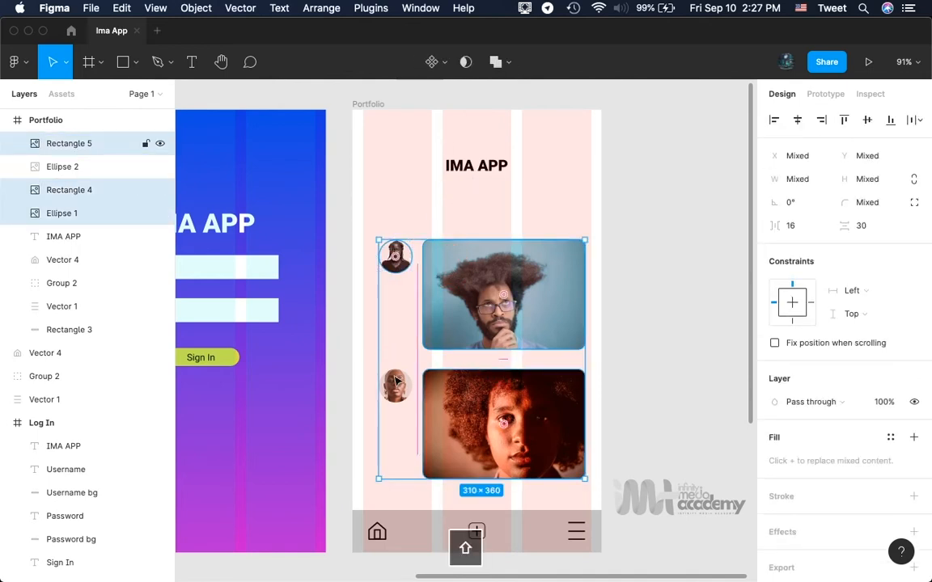
left_click(395, 385, "shift")
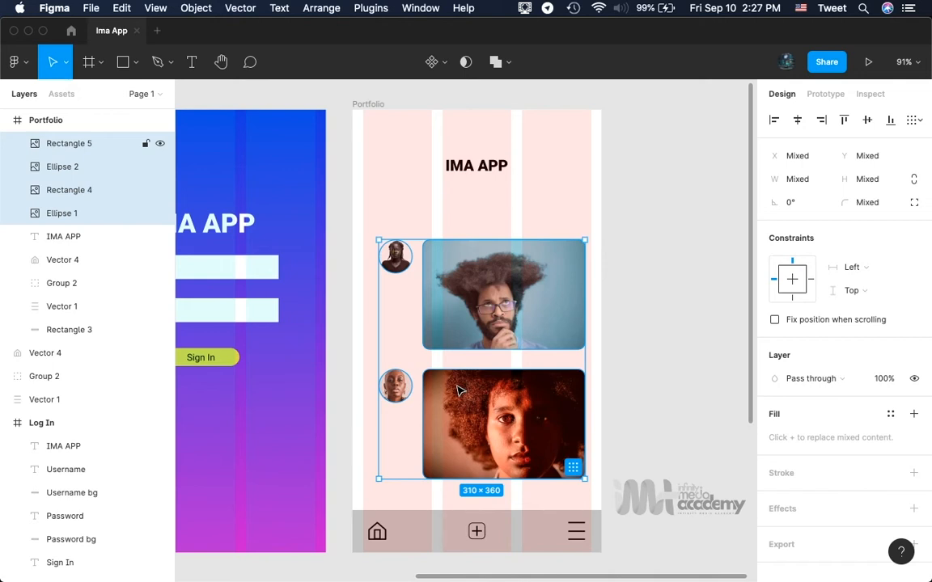
key("shift+Up")
key("shift+Up")
key("shift+Up")
key("shift+Up")
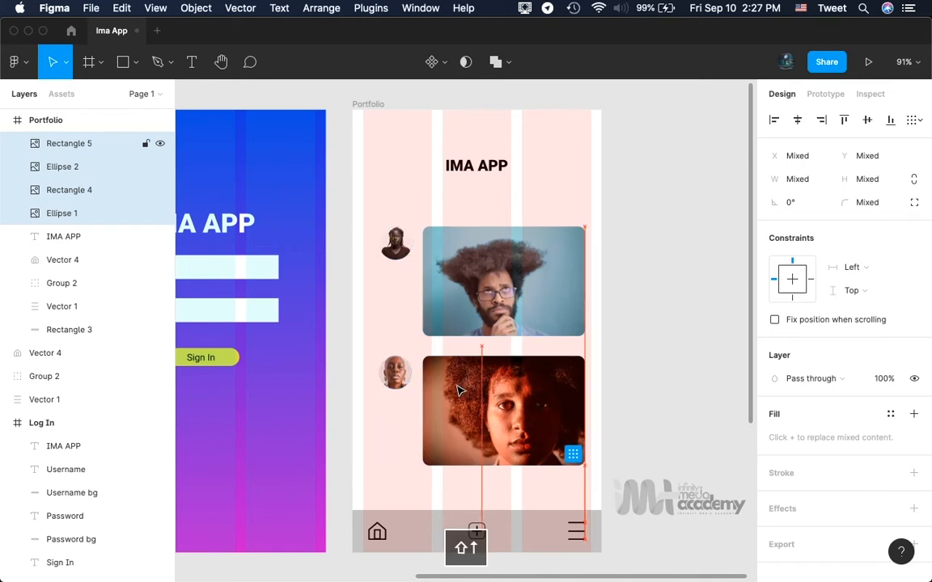
key("shift+Up")
key("shift+Up")
key("shift+Up")
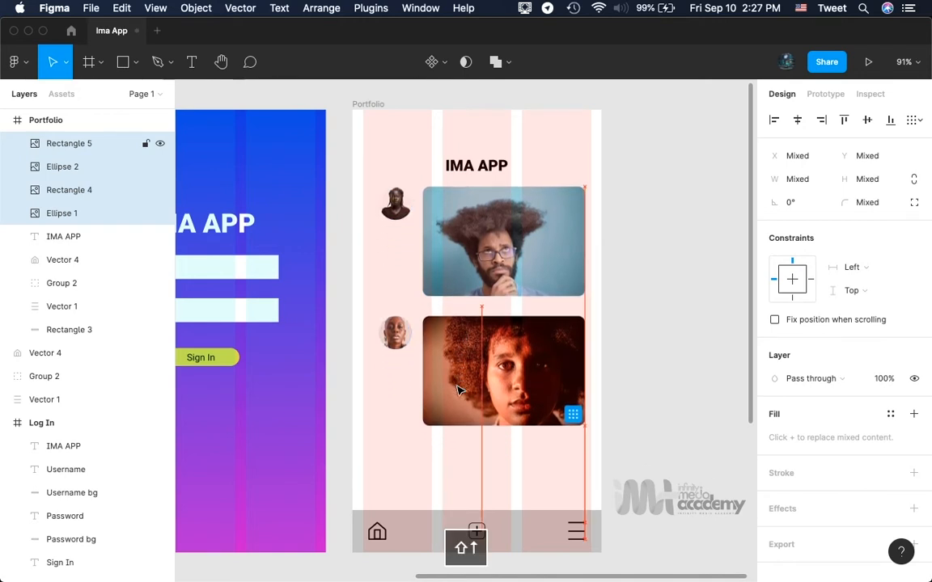
left_click(668, 332)
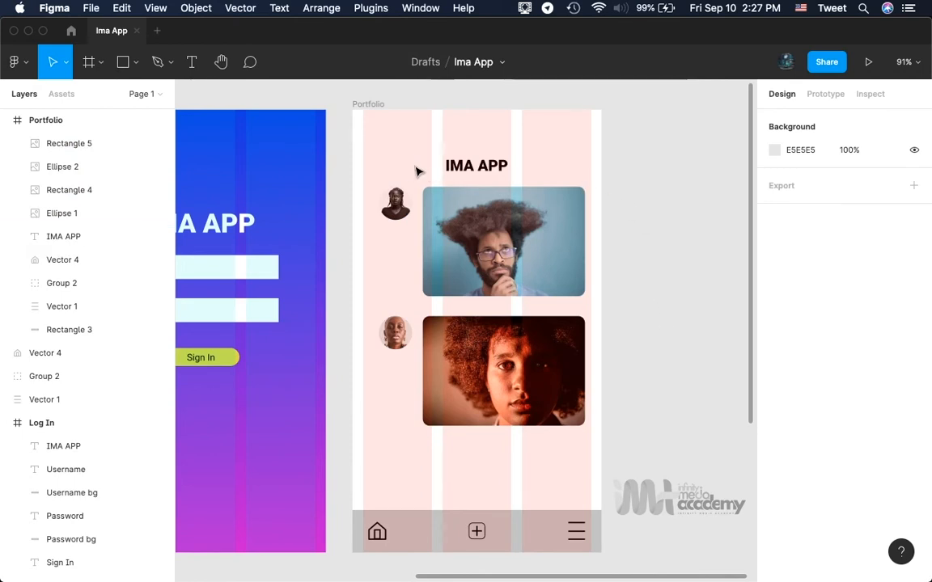
- Hide the 3-column layout grid of the Portfolio frame
left_click(368, 106)
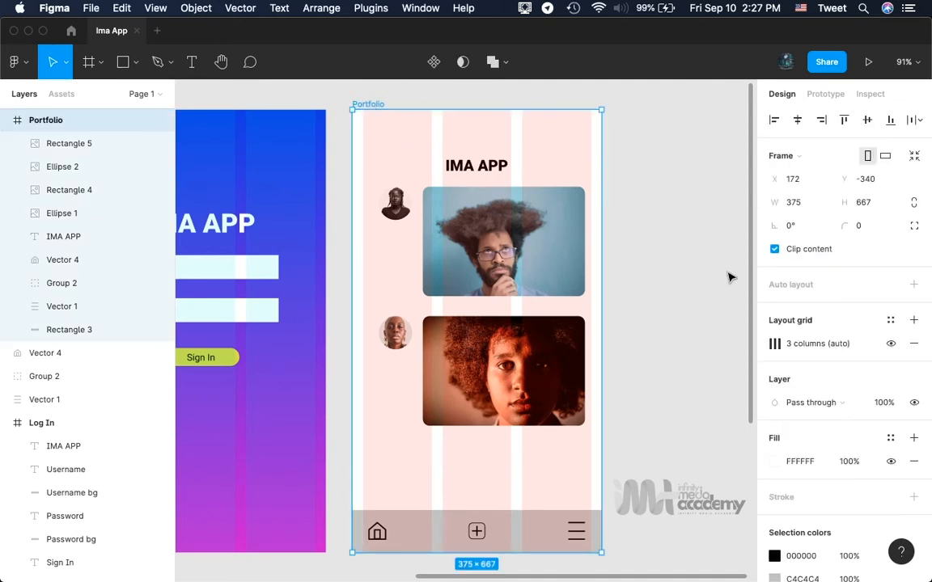
left_click(891, 345)
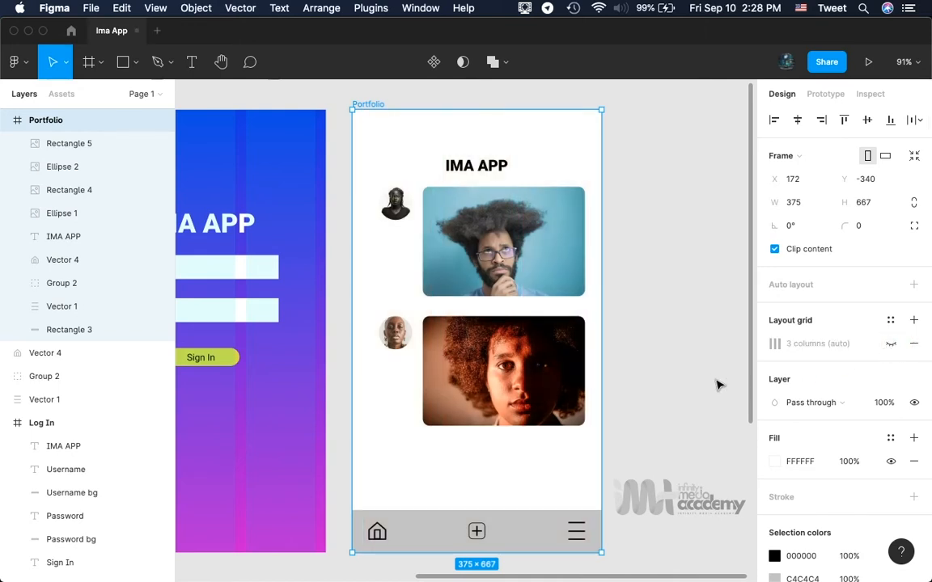
left_click(673, 377)
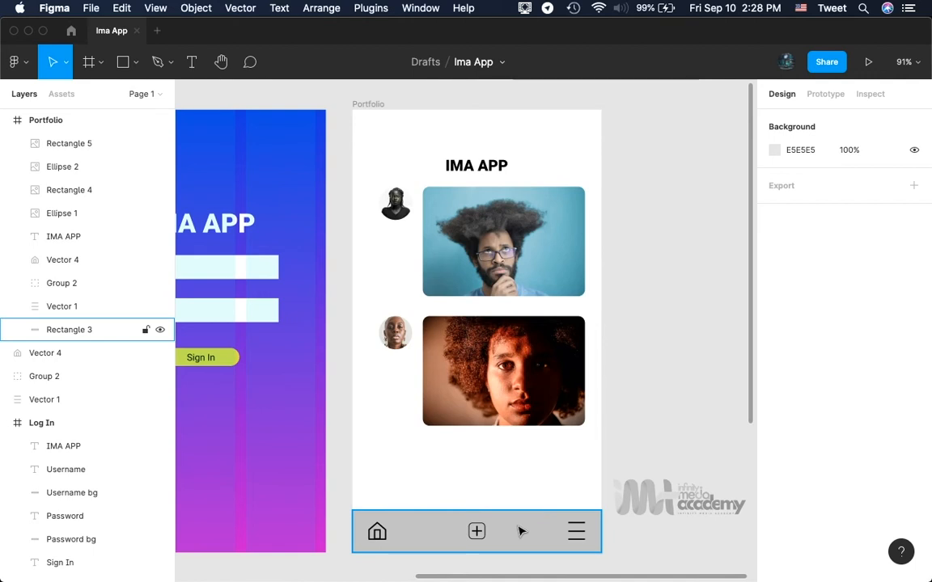
- Set the stroke of the home, plus and menu icons to blue 1732EC, sampled from the upper part of the Log In background
left_click(386, 536)
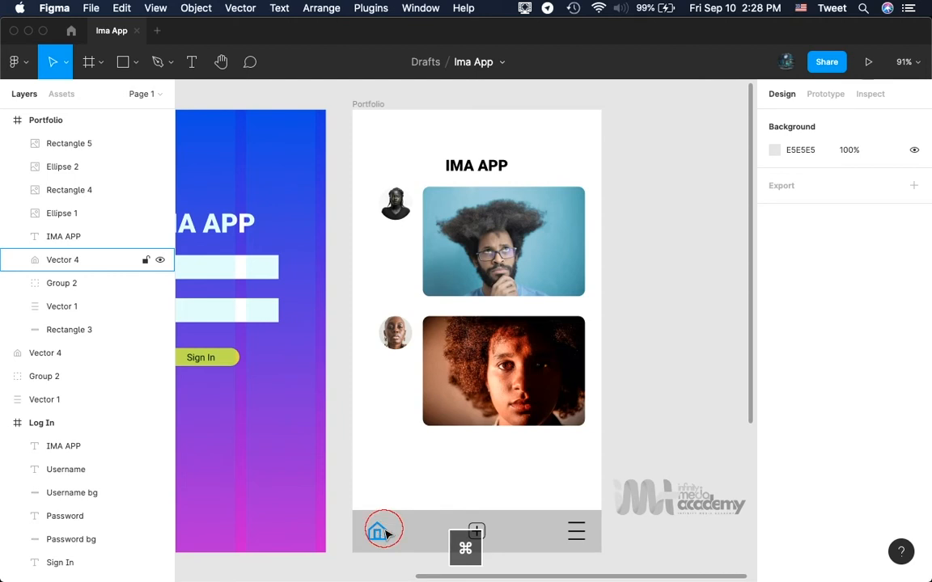
left_click(480, 531)
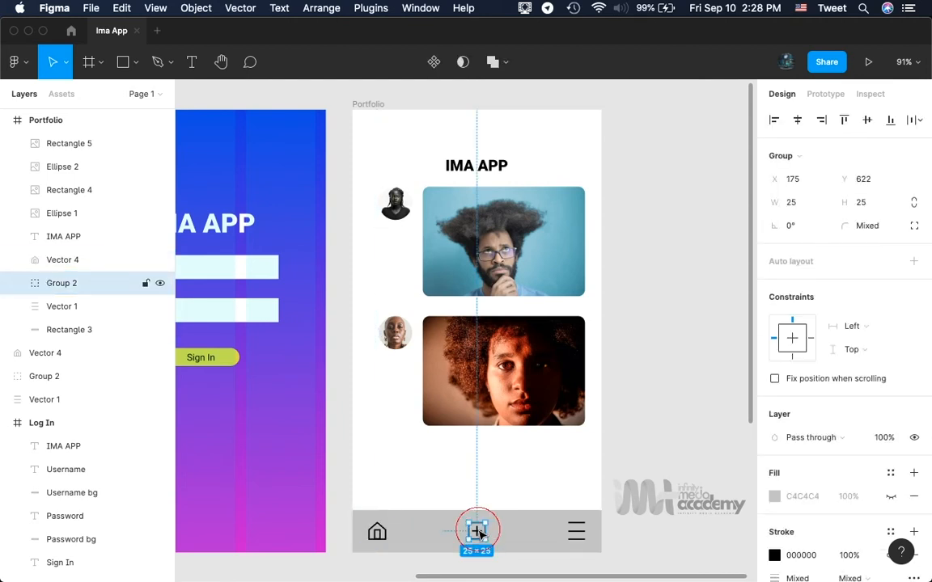
left_click(577, 533, "shift")
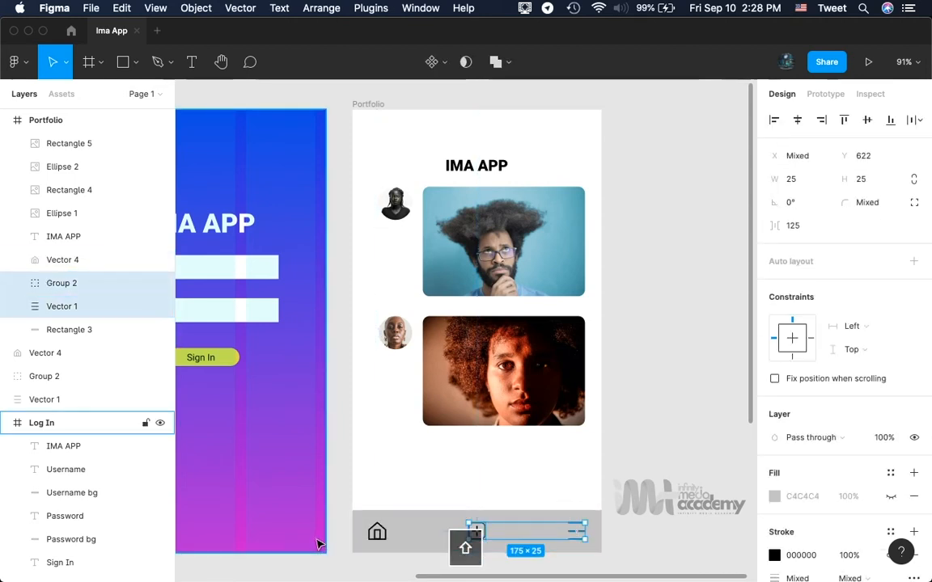
left_click(376, 537, "shift")
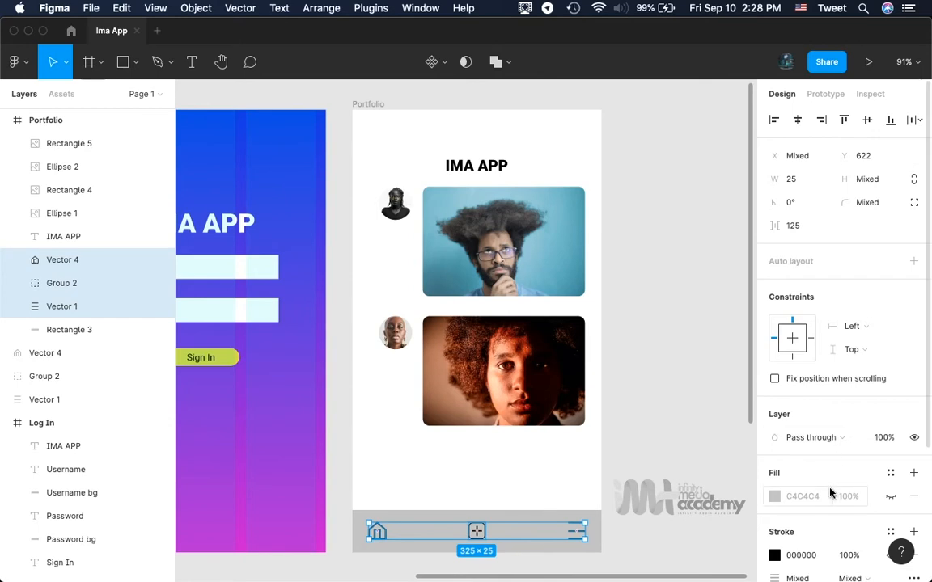
scroll(832, 493, "down", 3)
scroll(797, 137, "up", 3)
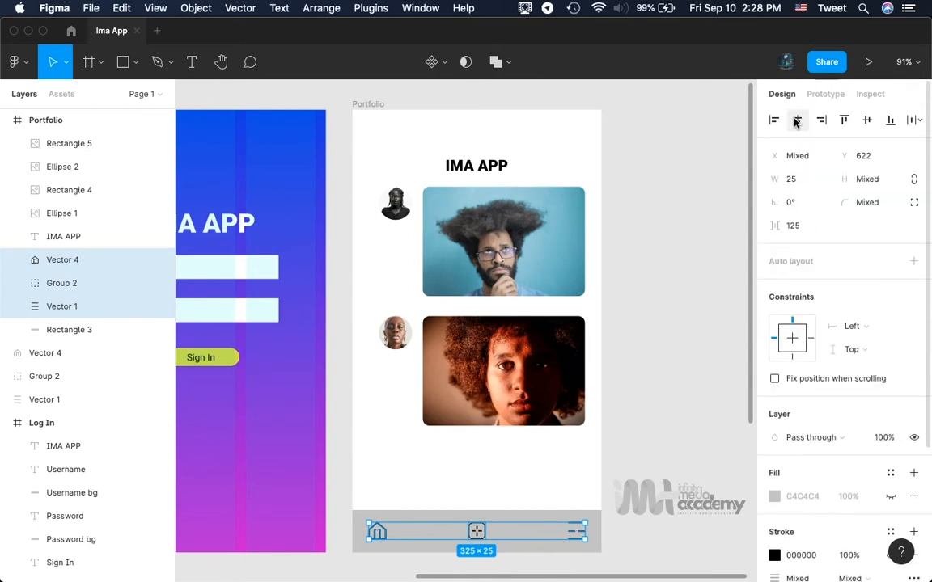
scroll(820, 379, "down", 3)
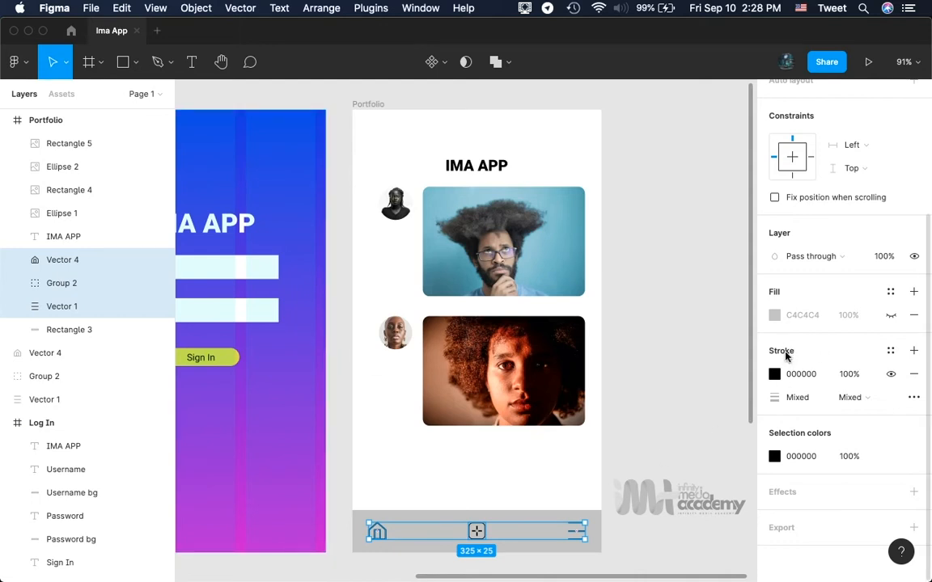
left_click(774, 375)
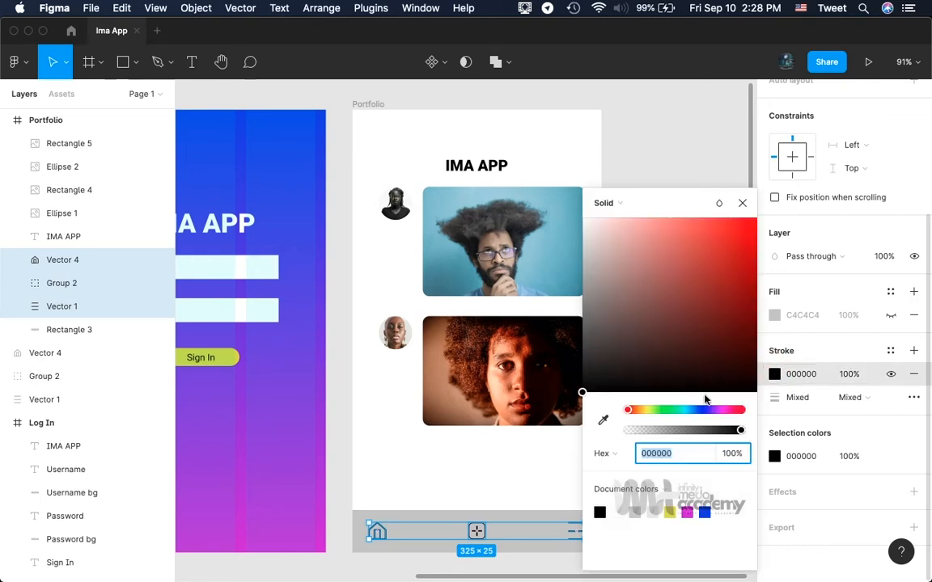
left_click(603, 421)
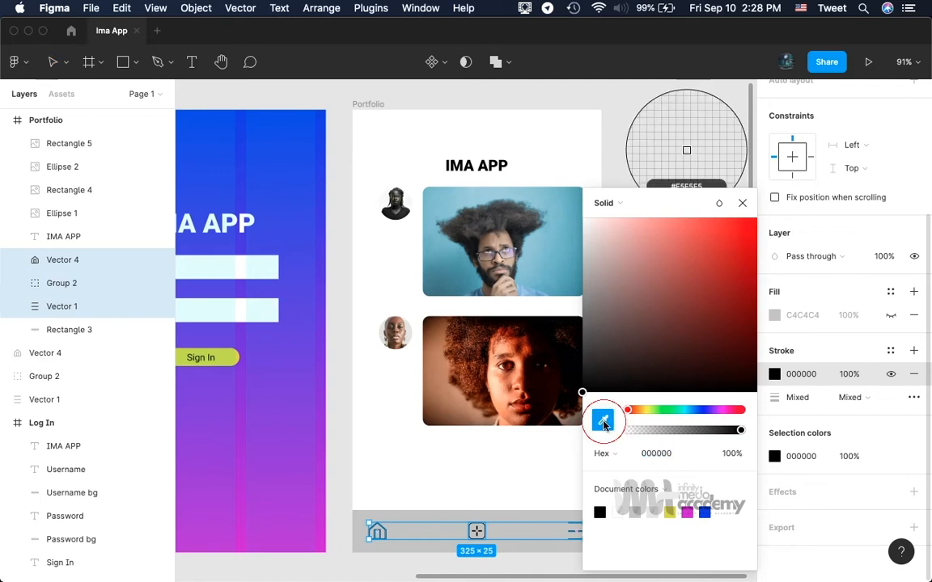
left_click(241, 128)
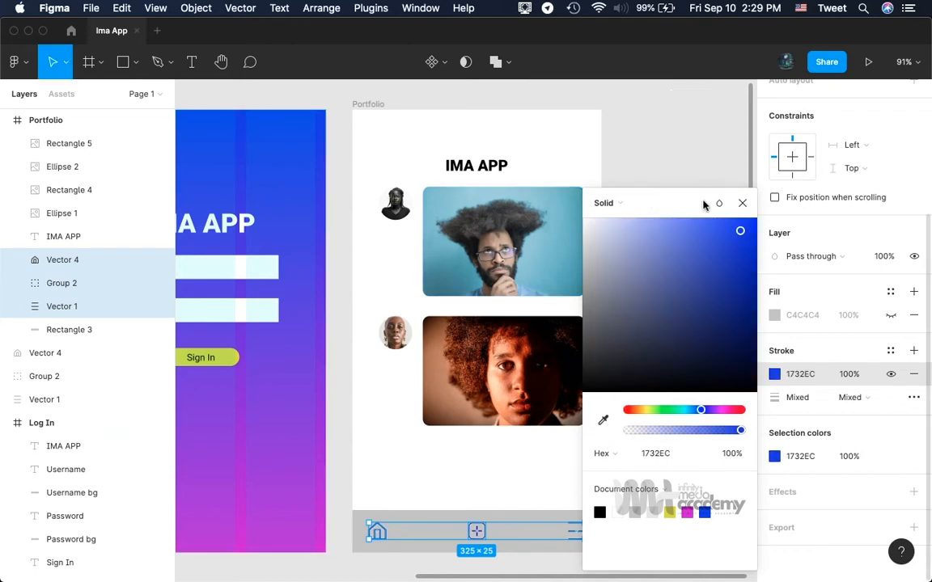
left_click(743, 205)
left_click(674, 256)
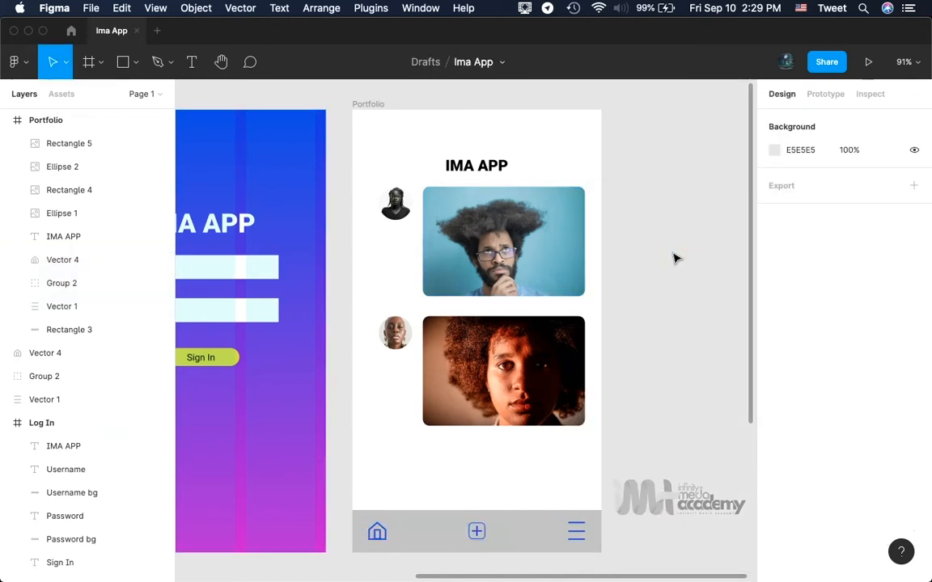
- Fill the navigation bar rectangle with blue 1C30EC, sampled from the upper part of the Log In background
left_click(522, 528)
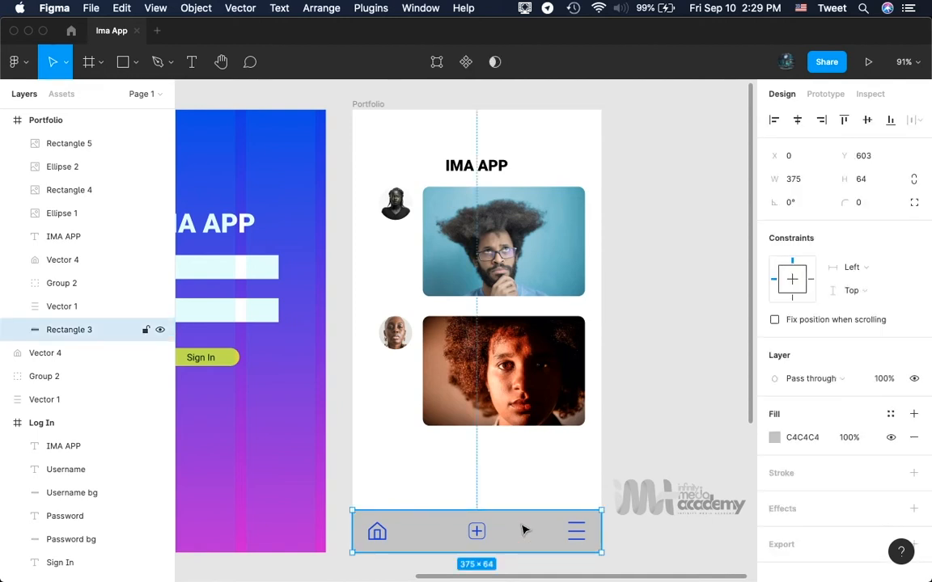
left_click(774, 439)
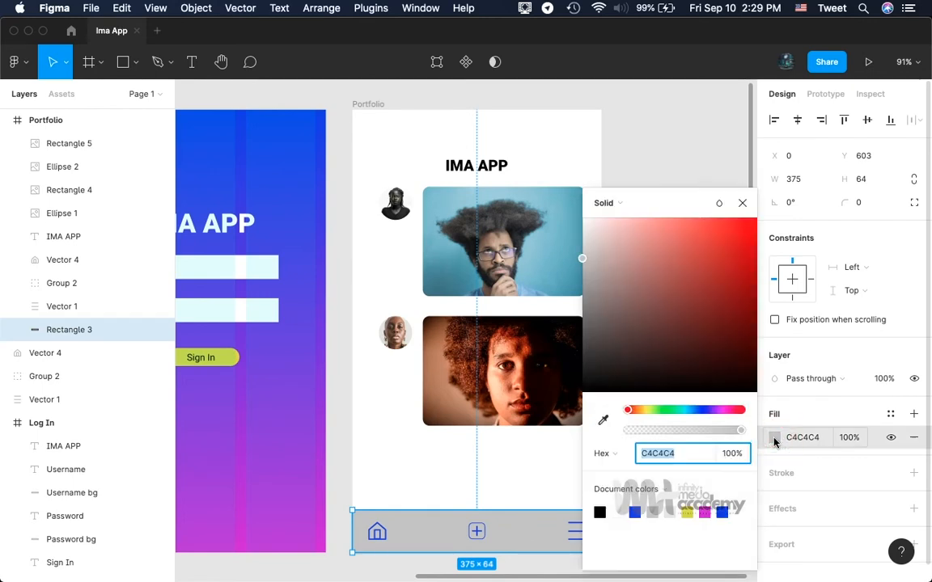
left_click(602, 420)
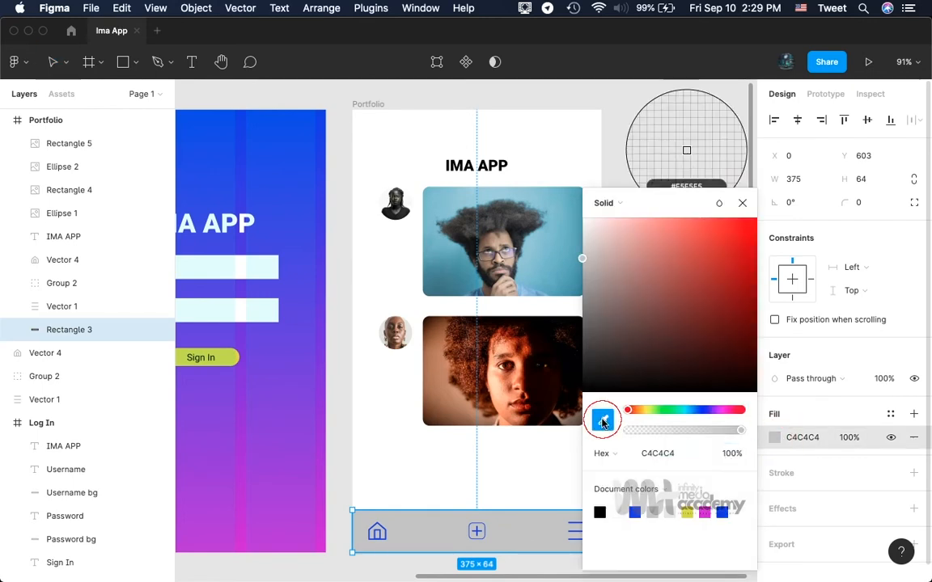
left_click(246, 135)
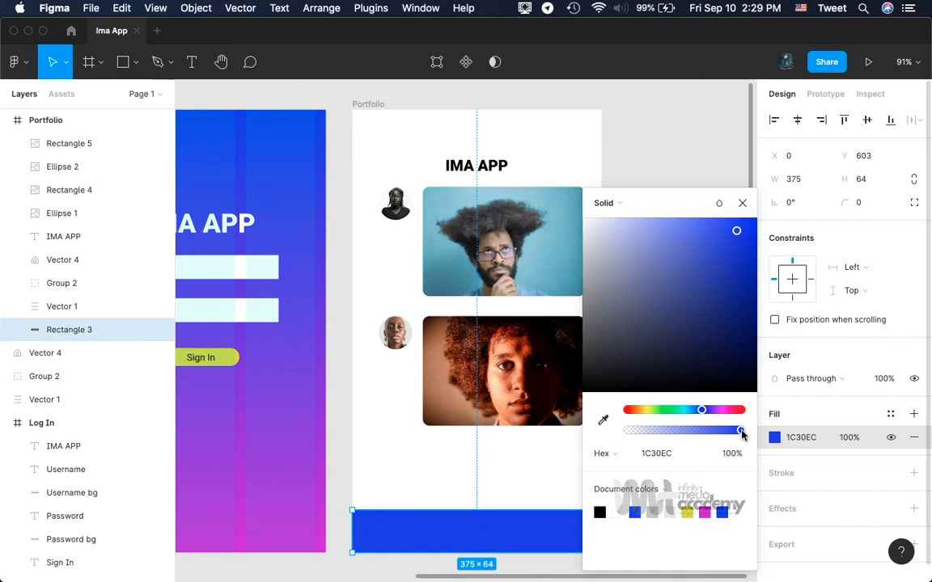
- Reduce the opacity of the navigation bar rectangle's blue fill to 22%
left_click_drag(742, 432, 651, 431)
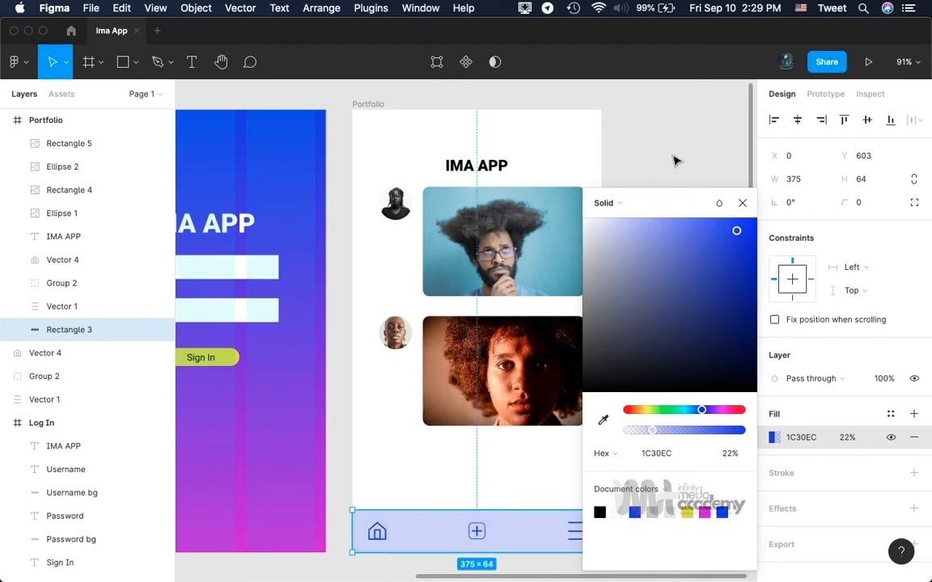
left_click(745, 204)
left_click(652, 227)
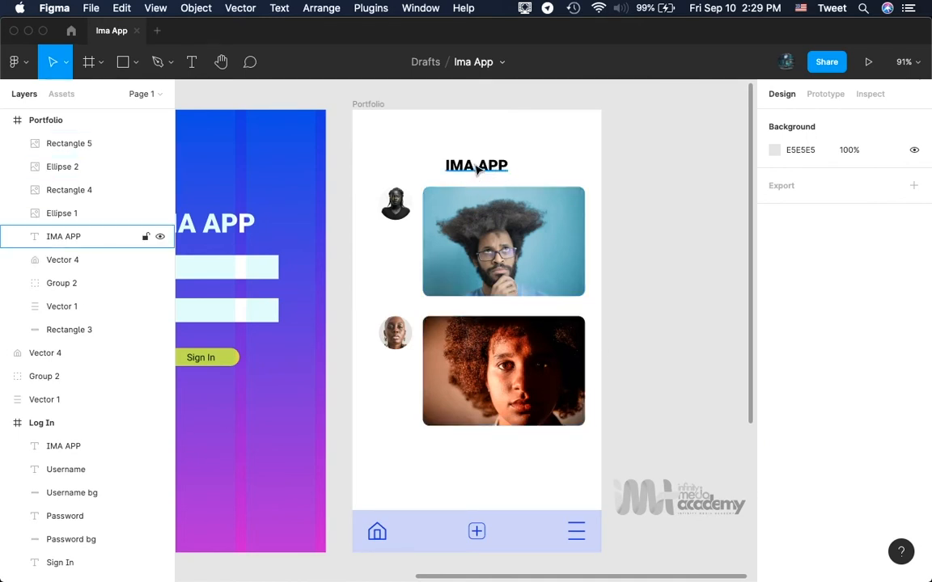
- Fill the Portfolio screen's IMA APP title with blue sampled from the upper part of the Log In background
left_click(478, 167)
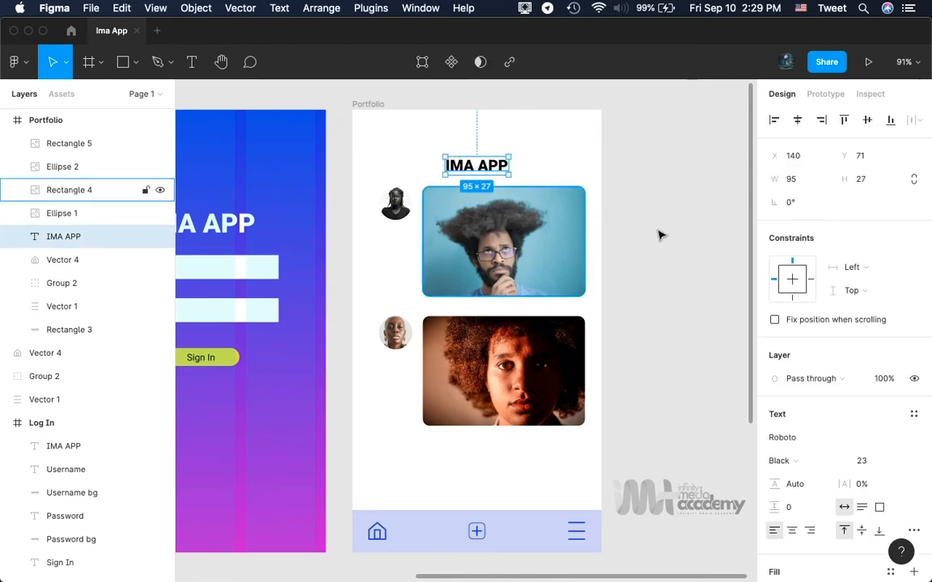
scroll(809, 405, "down", 5)
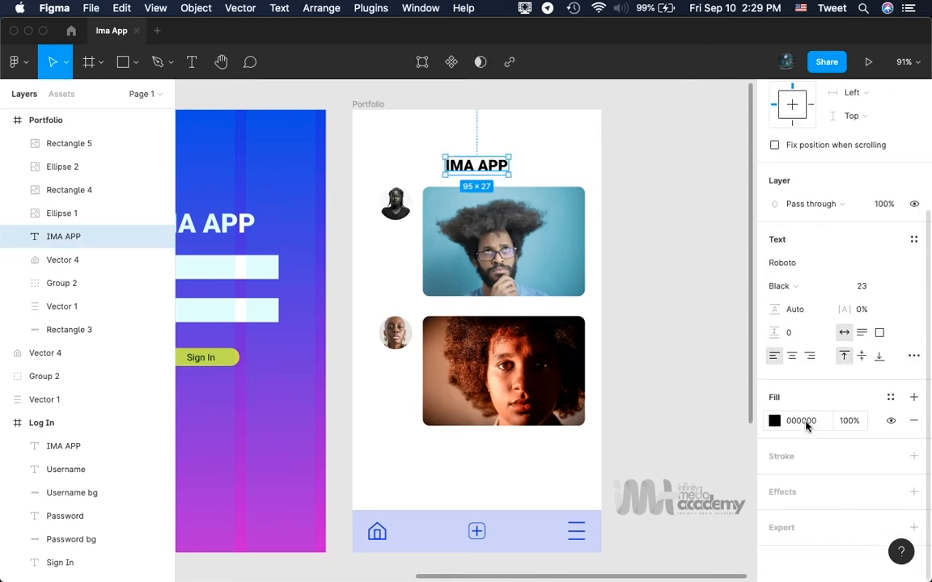
left_click(774, 422)
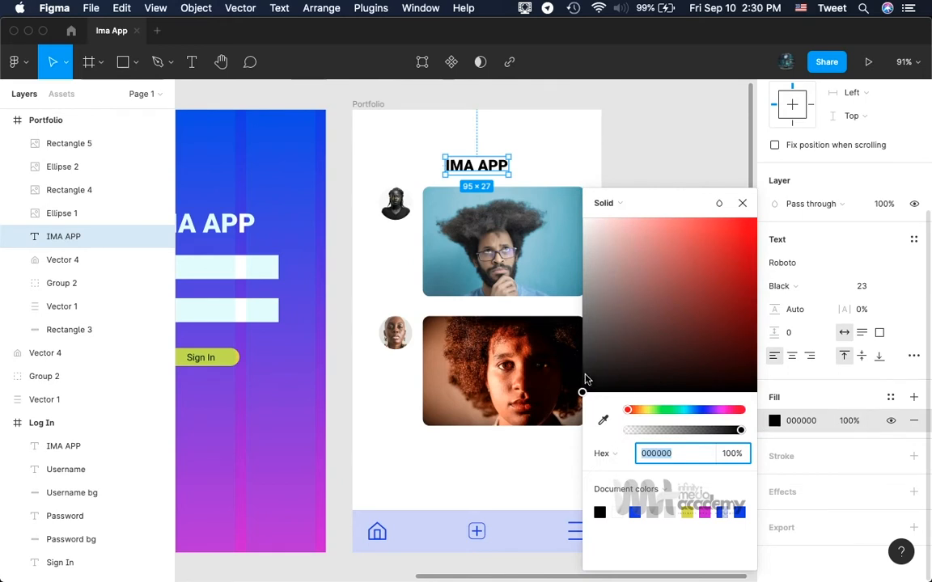
key("super+z")
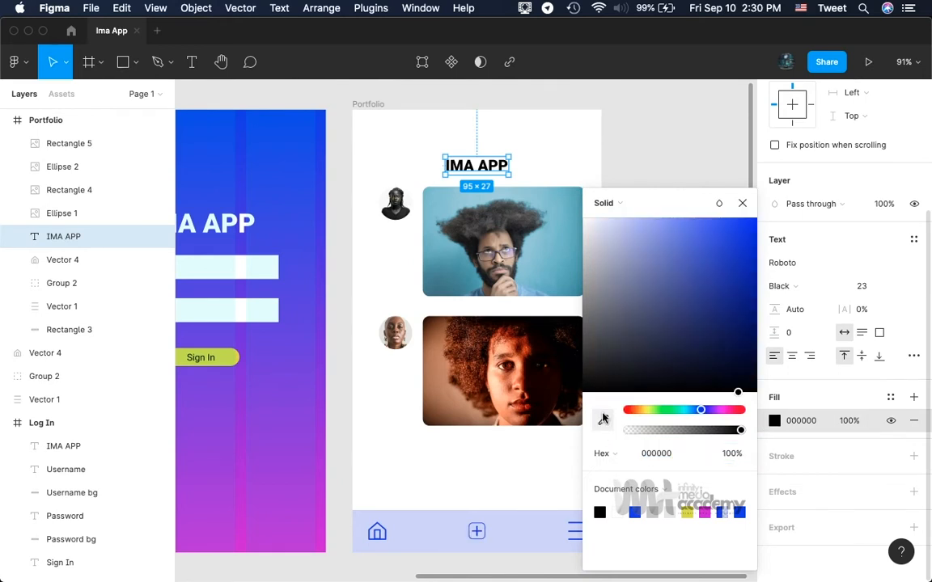
left_click(603, 416)
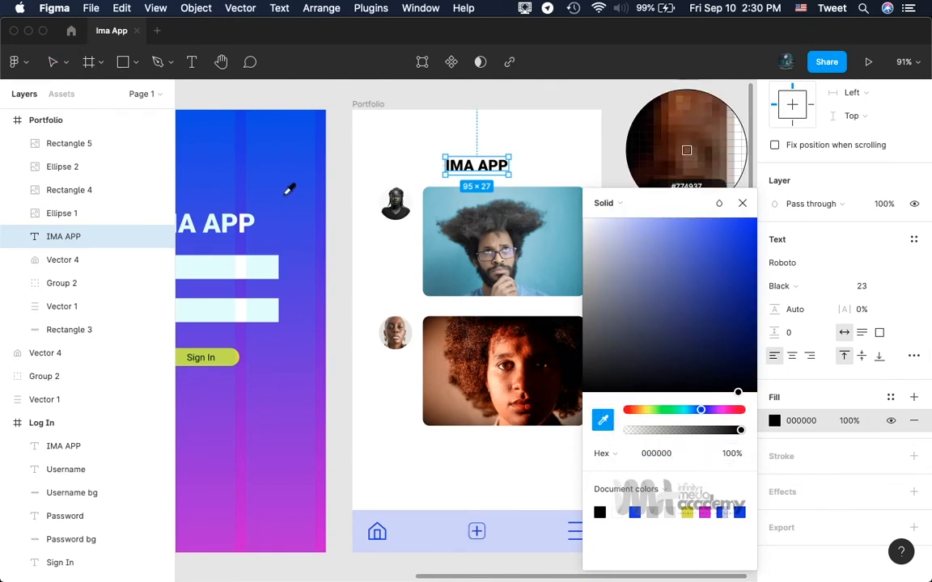
left_click(241, 132)
left_click(629, 146)
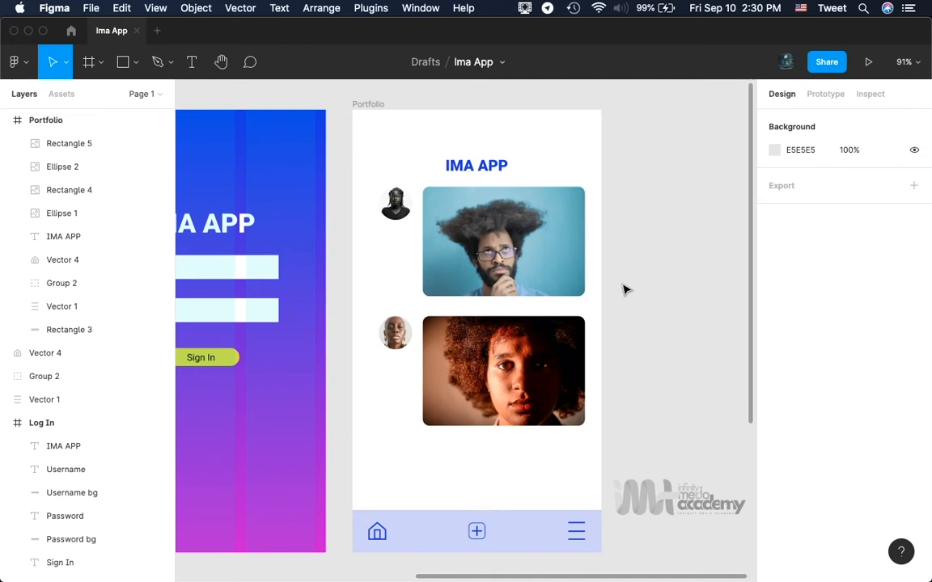
- Duplicate the Portfolio frame to start another screen beside it
scroll(623, 290, "down", 3)
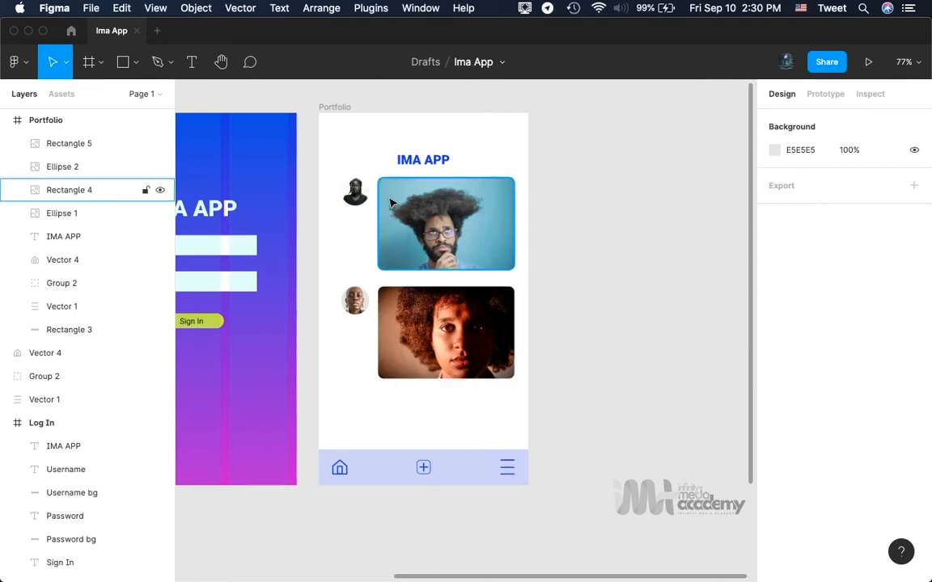
left_click(339, 108)
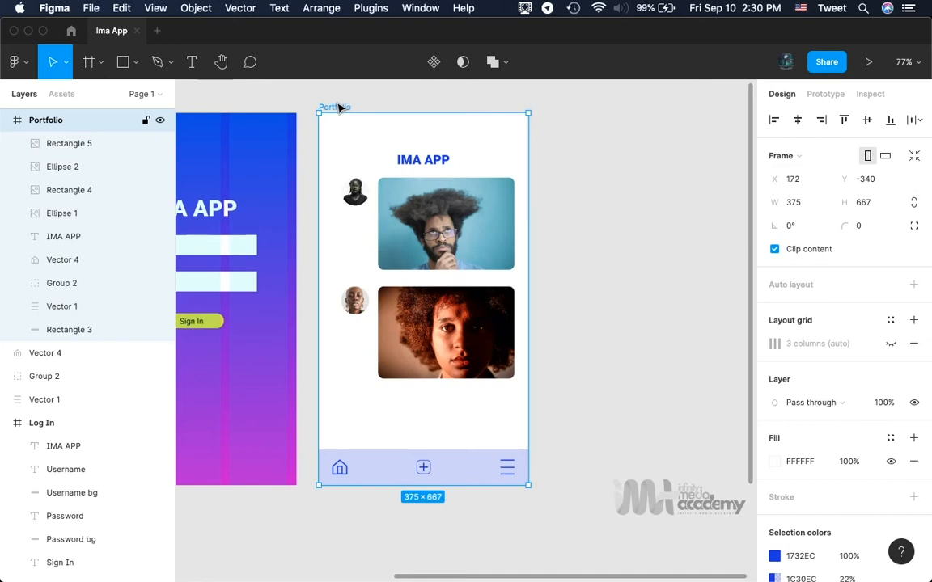
key("super+d")
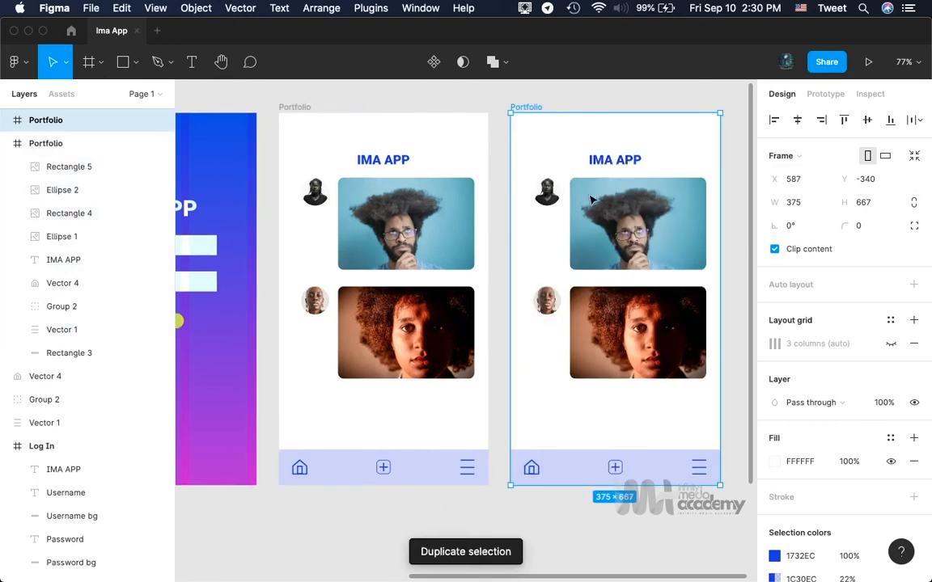
- Delete the upper post's avatar and image rectangle from the duplicated Portfolio frame
scroll(588, 305, "right", 5)
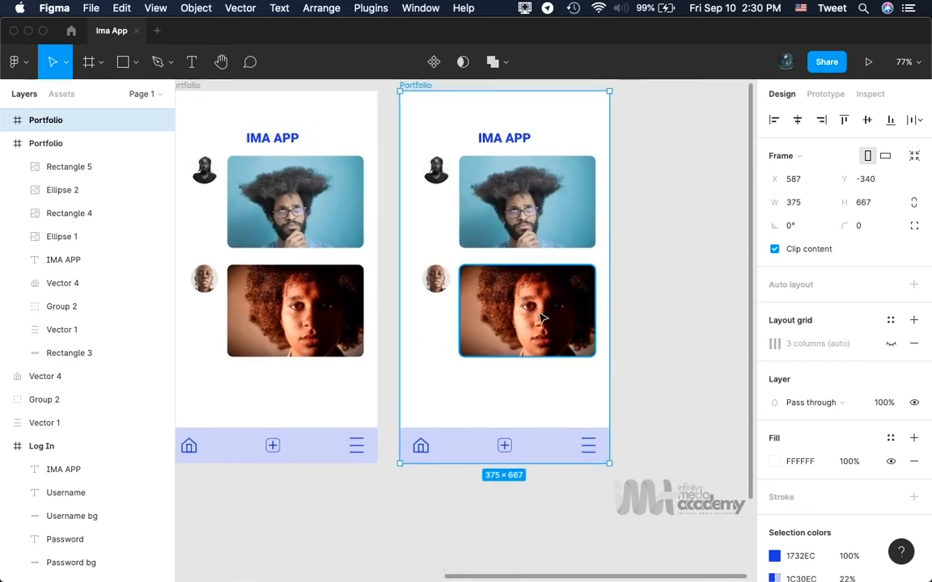
scroll(566, 311, "down", 2)
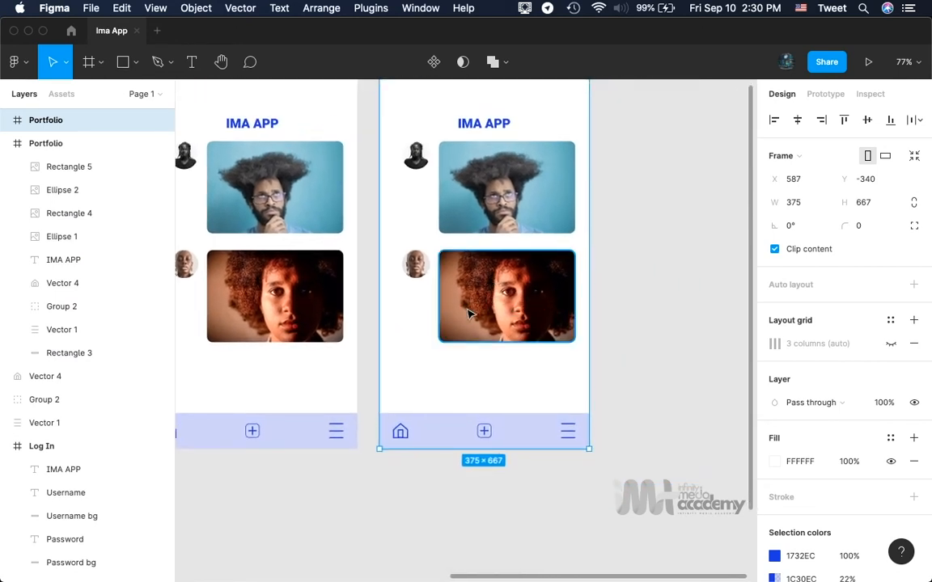
left_click(475, 202)
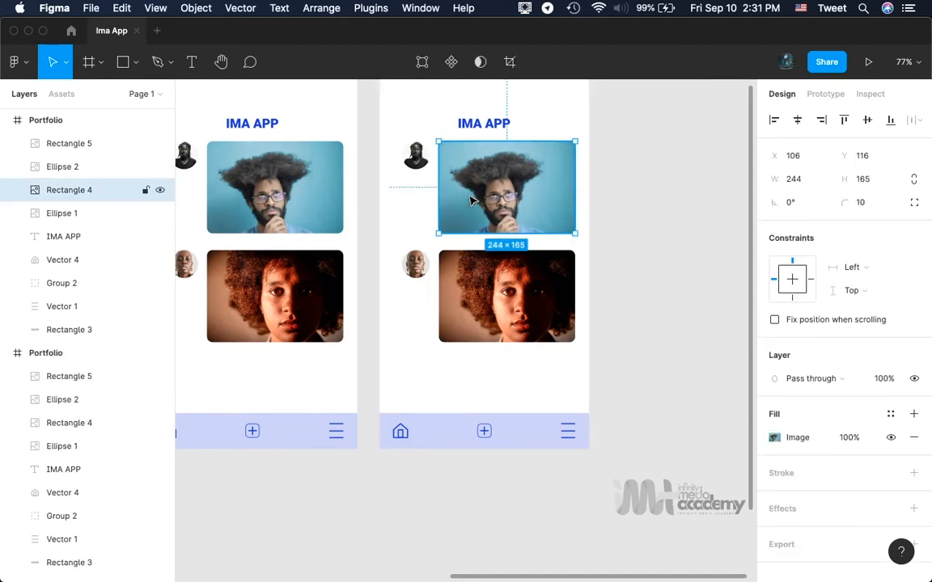
left_click(416, 159, "shift")
key("Delete")
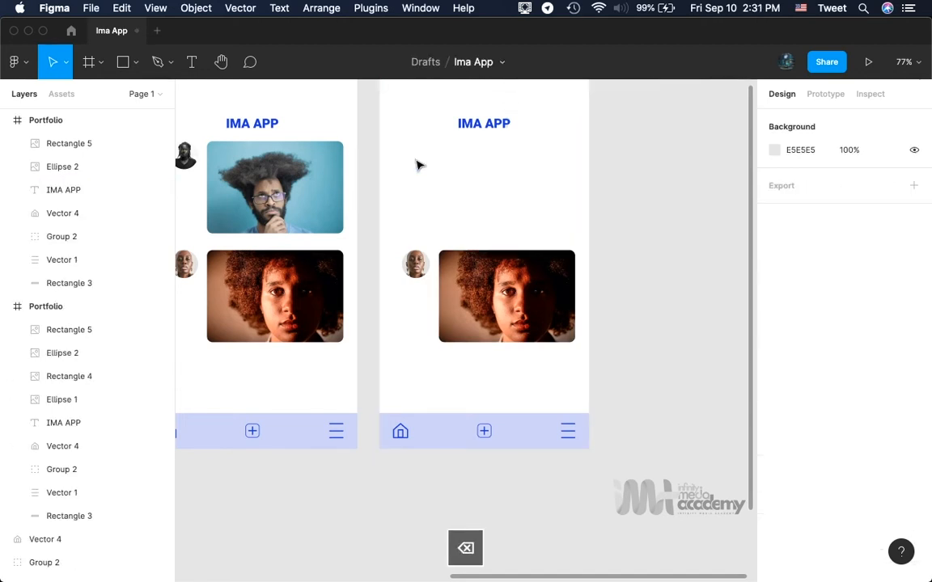
- Move the duplicate frame's remaining avatar and image up together to Y 101, just below the IMA APP title
left_click(475, 289)
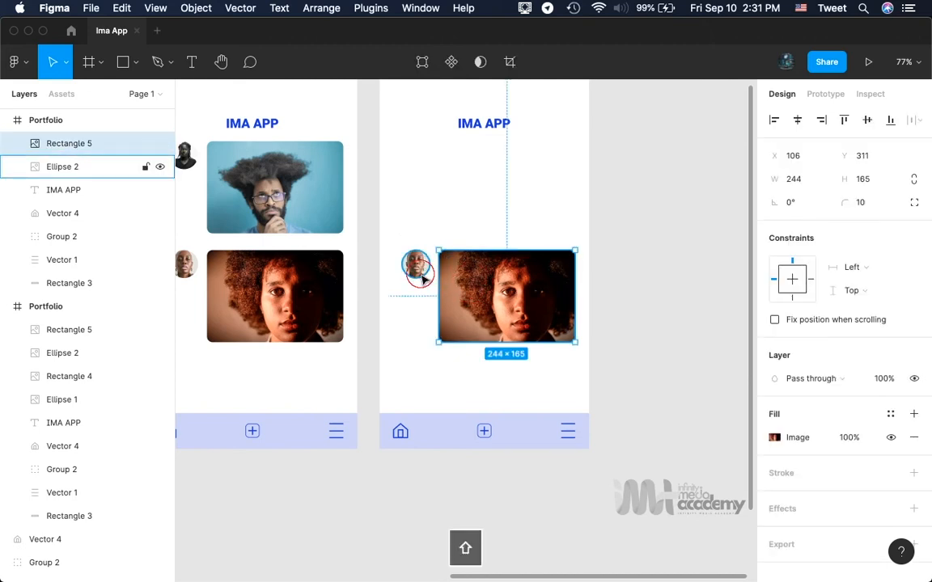
left_click(414, 263, "shift")
key("shift+Up")
key("shift+Up")
key("shift+Up")
key("shift+Up")
key("shift+Up")
key("shift+Up")
key("shift+Up")
key("shift+Up")
key("shift+Up")
key("shift+Up")
key("shift+Up")
key("shift+Up")
key("shift+Up")
key("shift+Up")
key("shift+Up")
key("shift+Up")
key("shift+Up")
key("shift+Up")
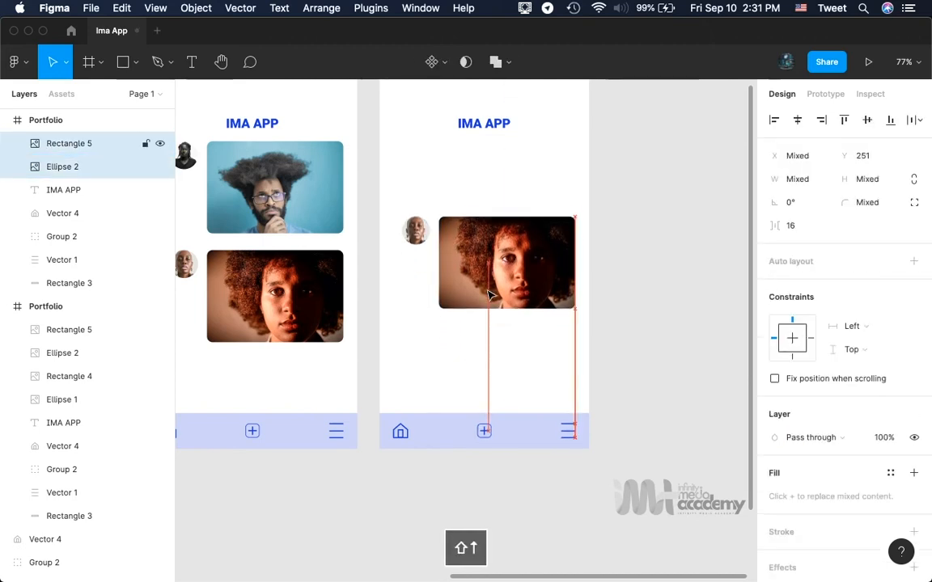
key("shift+Up")
key("shift+Up")
key("shift+Up")
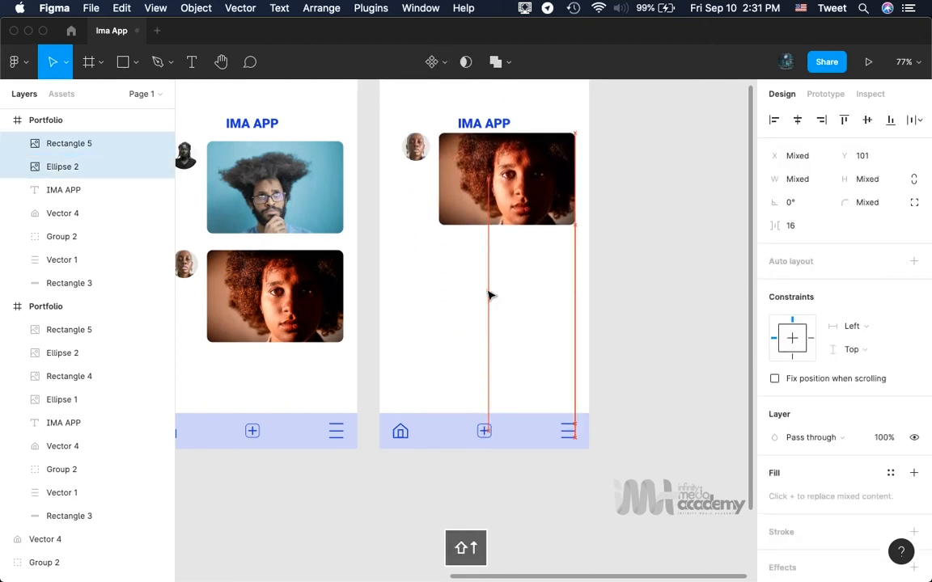
left_click(316, 167)
- Delete the duplicate frame's remaining avatar and extend its image leftward to a width of 325
left_click(414, 155)
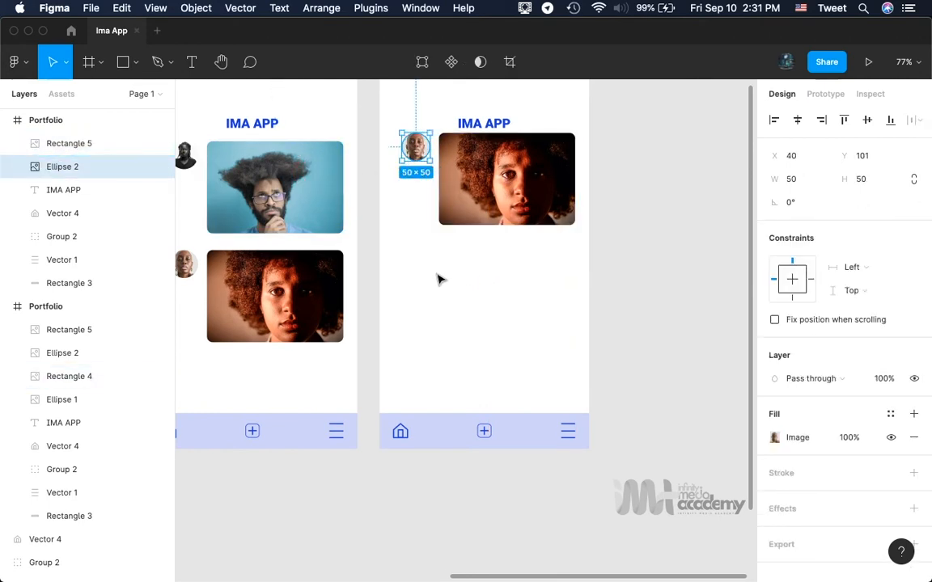
key("BackSpace")
left_click(458, 186)
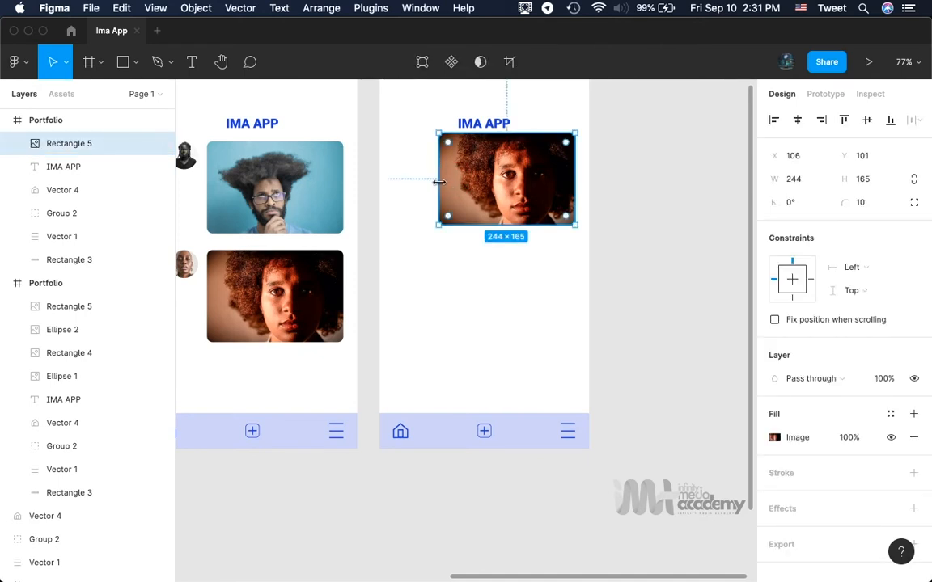
left_click_drag(439, 181, 394, 183)
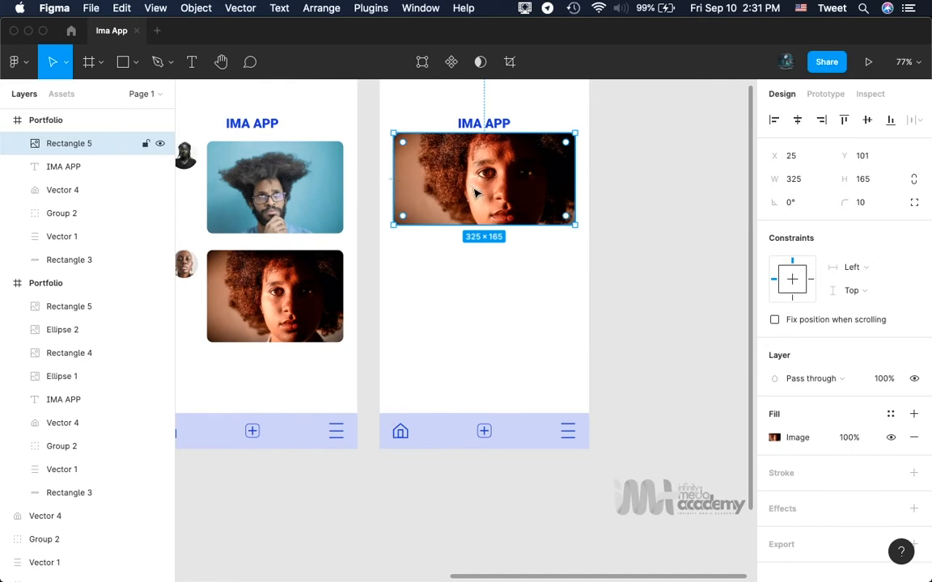
- Show the 3-column layout grid of the duplicated Portfolio frame
scroll(475, 193, "up", 3)
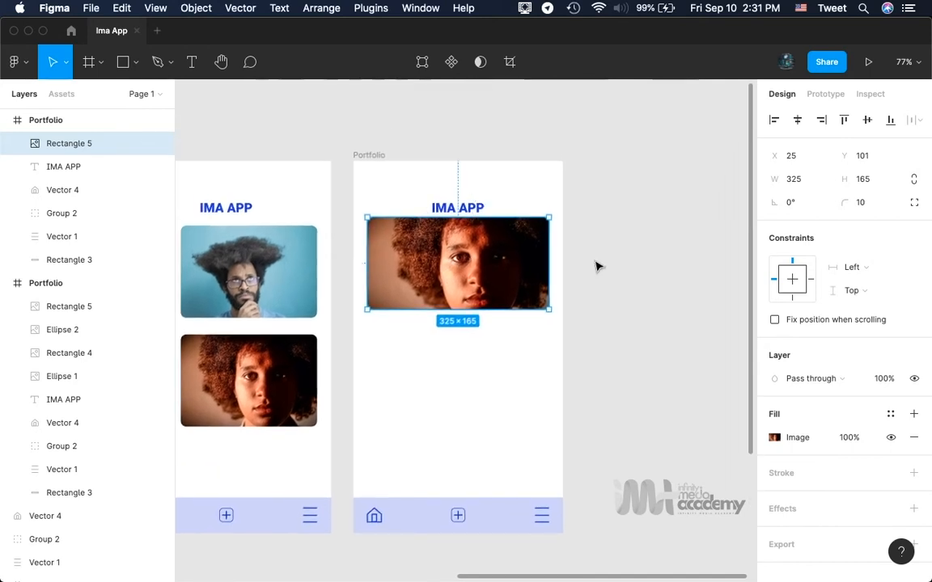
left_click(370, 153)
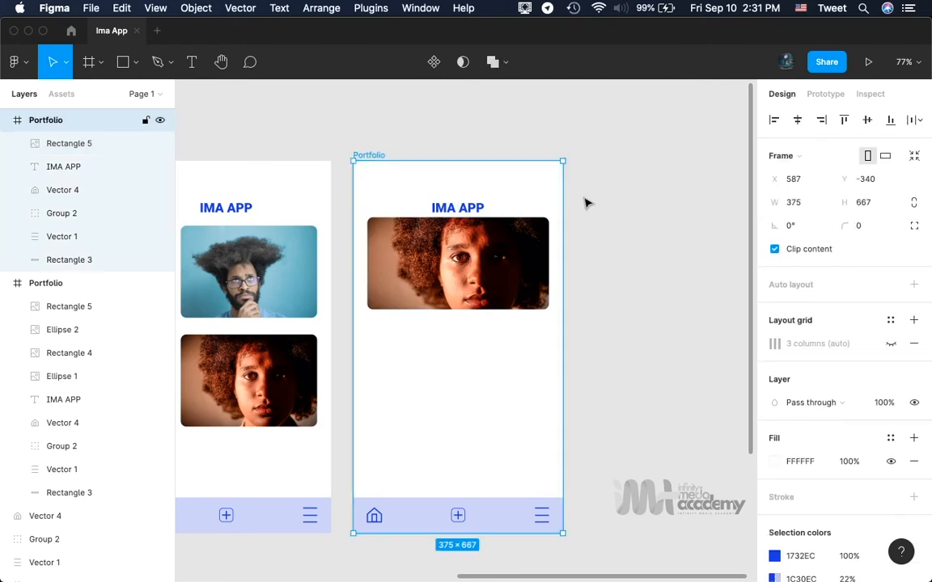
left_click(890, 344)
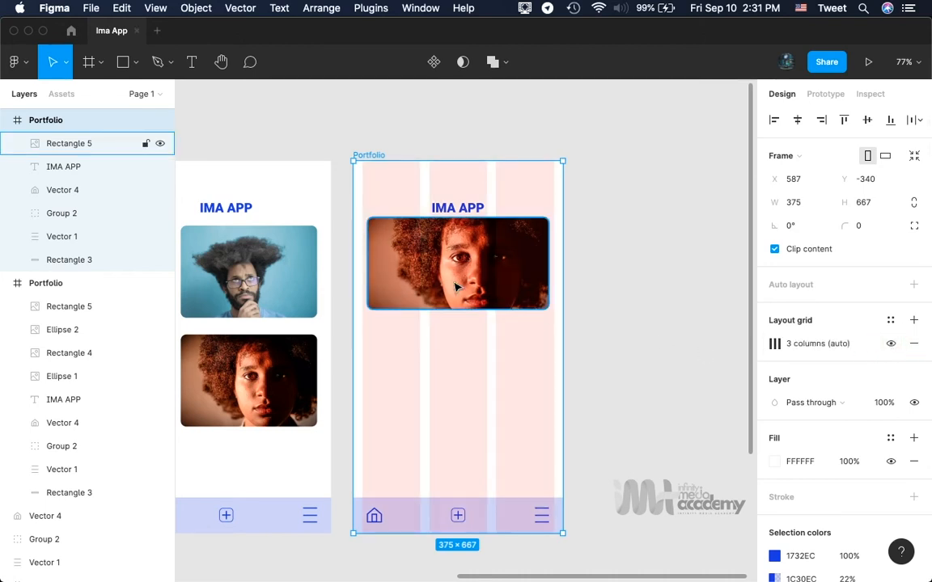
- Stretch the image's left and right sides to the outer edges of the column grid, making it 343 wide
scroll(455, 286, "up", 5)
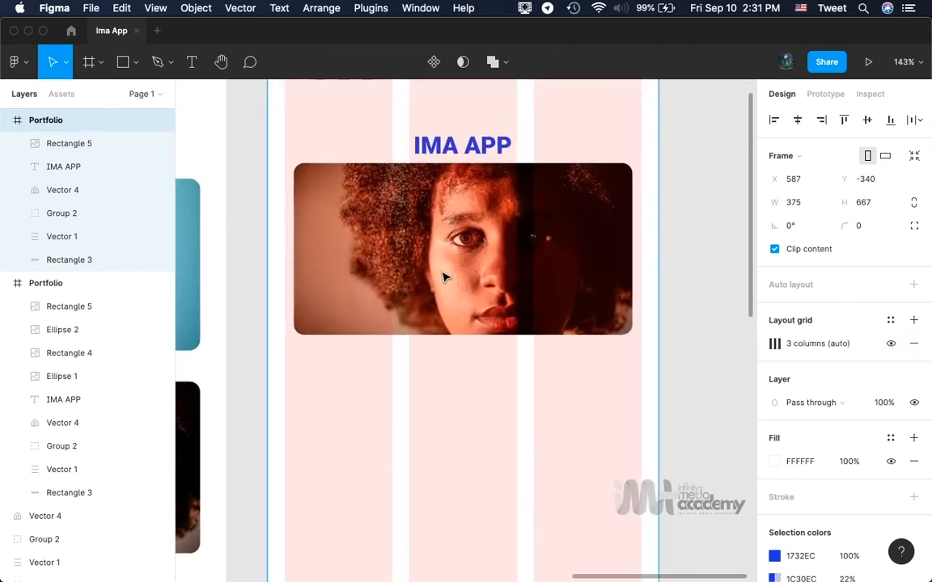
left_click(368, 256)
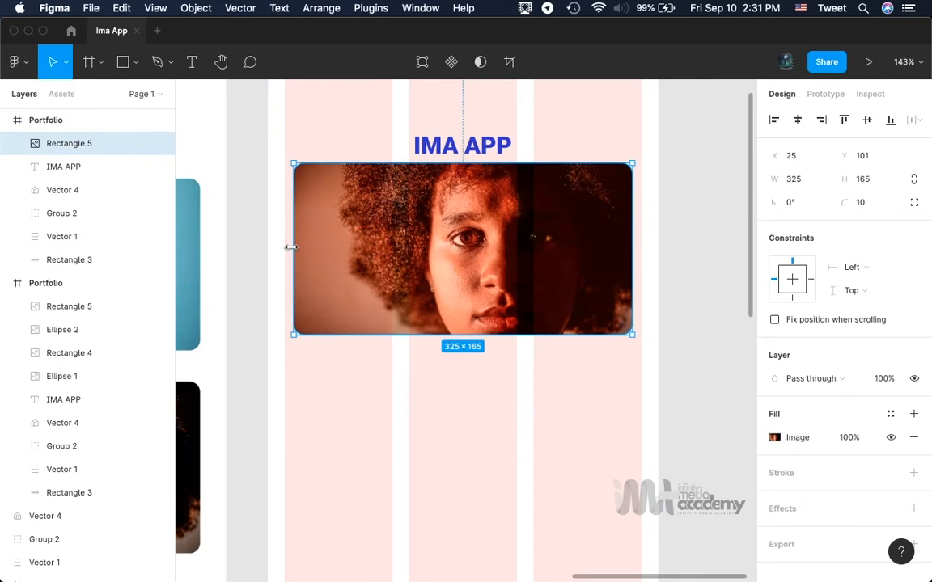
left_click_drag(288, 248, 287, 244)
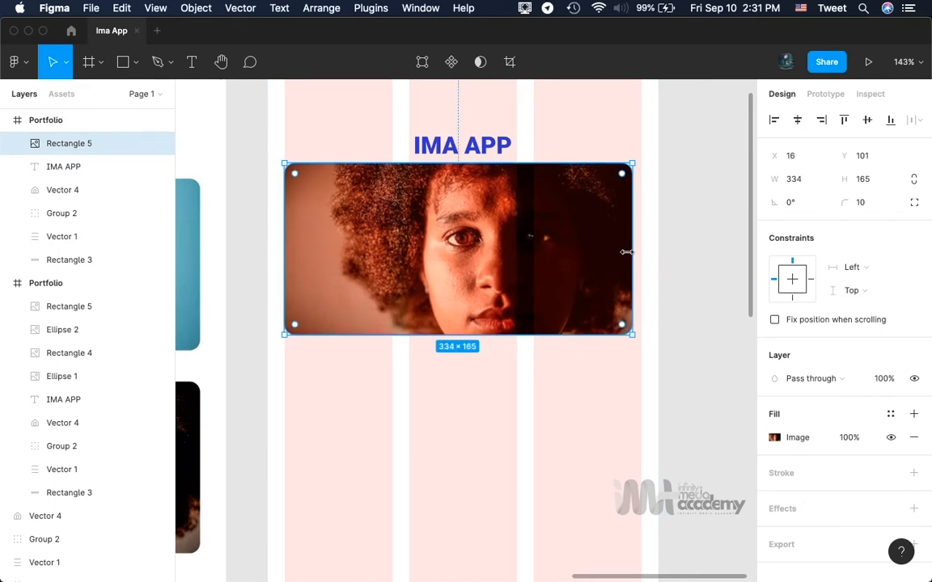
left_click_drag(629, 253, 642, 252)
- Extend the image downward and lower its upper edge to Y 114, giving it a height of 365
scroll(545, 251, "down", 3)
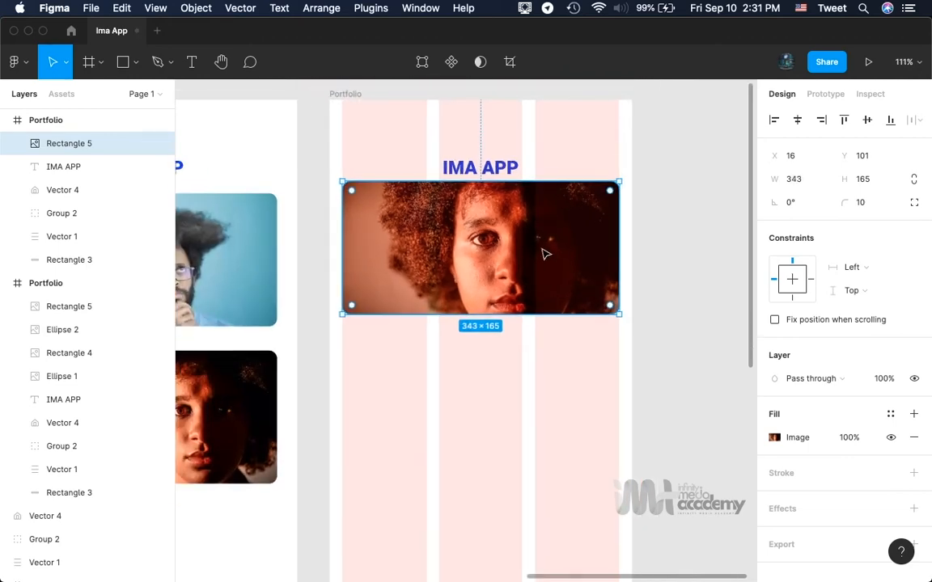
scroll(543, 254, "down", 3)
scroll(544, 255, "down", 3)
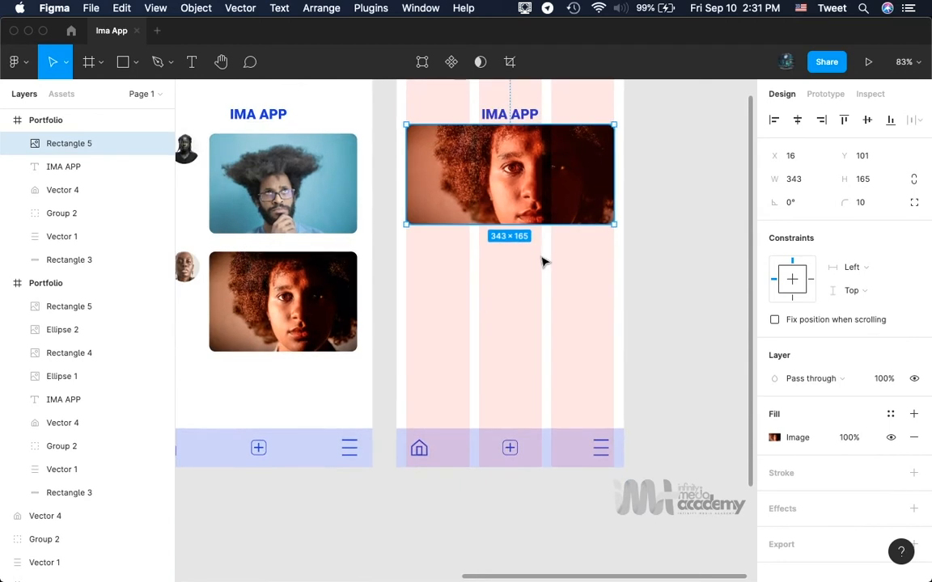
left_click_drag(511, 220, 505, 357)
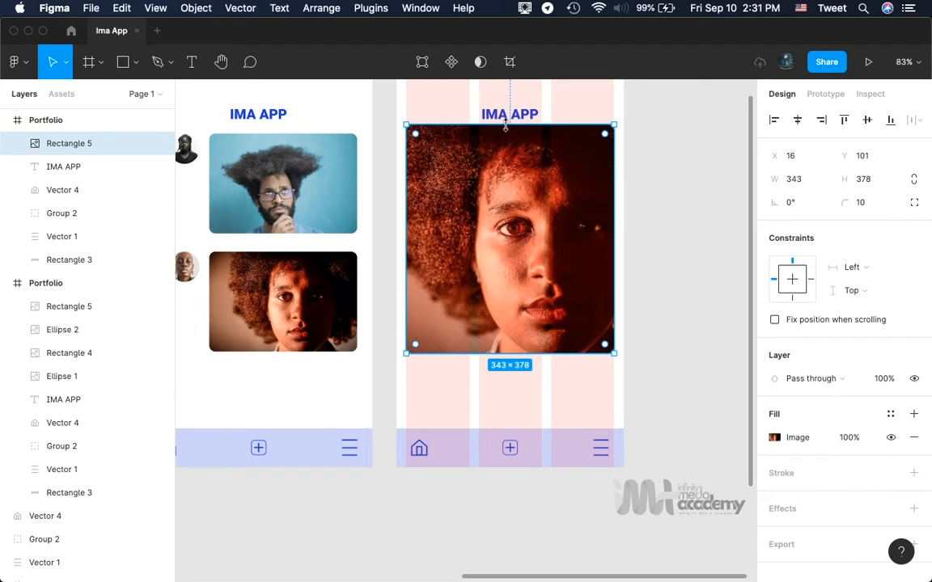
left_click_drag(505, 125, 506, 134)
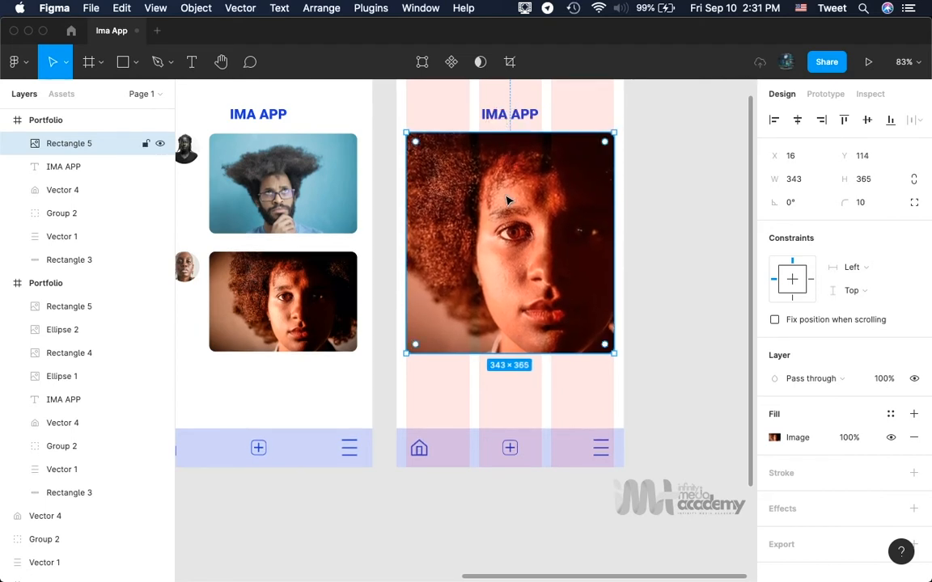
- Copy the lower post's avatar from the original Portfolio frame and paste it into the duplicated frame
scroll(507, 201, "down", 3)
scroll(507, 201, "up", 2)
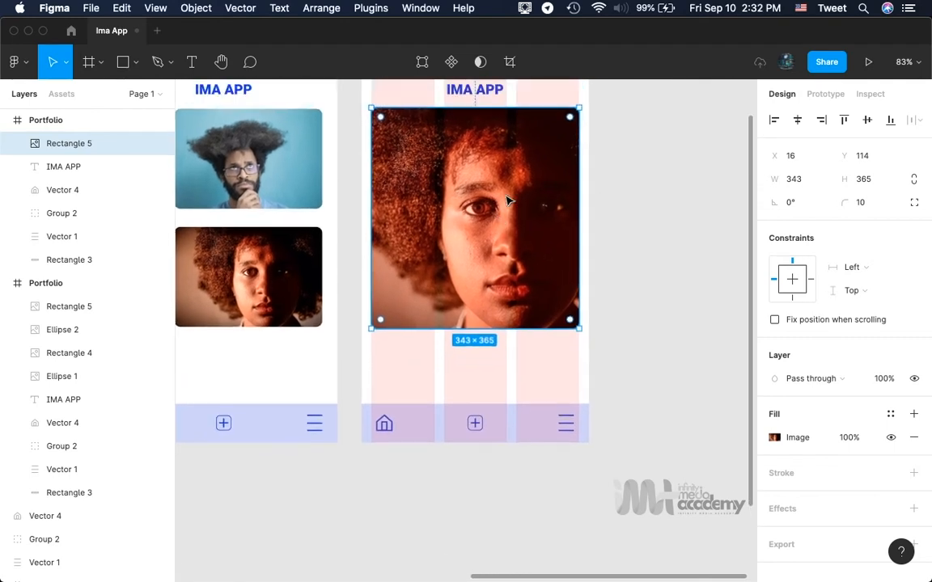
scroll(405, 242, "up", 2)
scroll(404, 243, "left", 3)
left_click(246, 286)
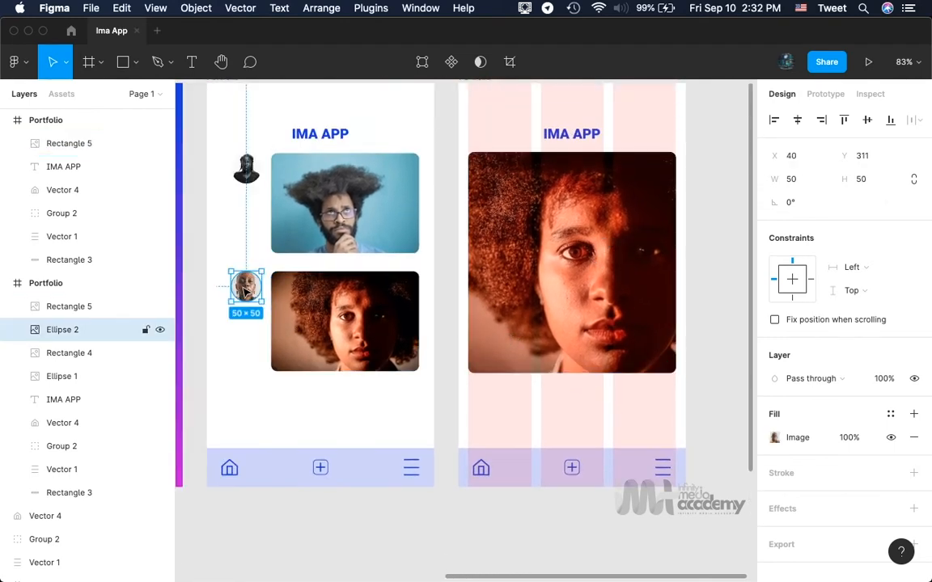
key("super+c")
scroll(472, 323, "right", 3)
scroll(472, 323, "up", 1)
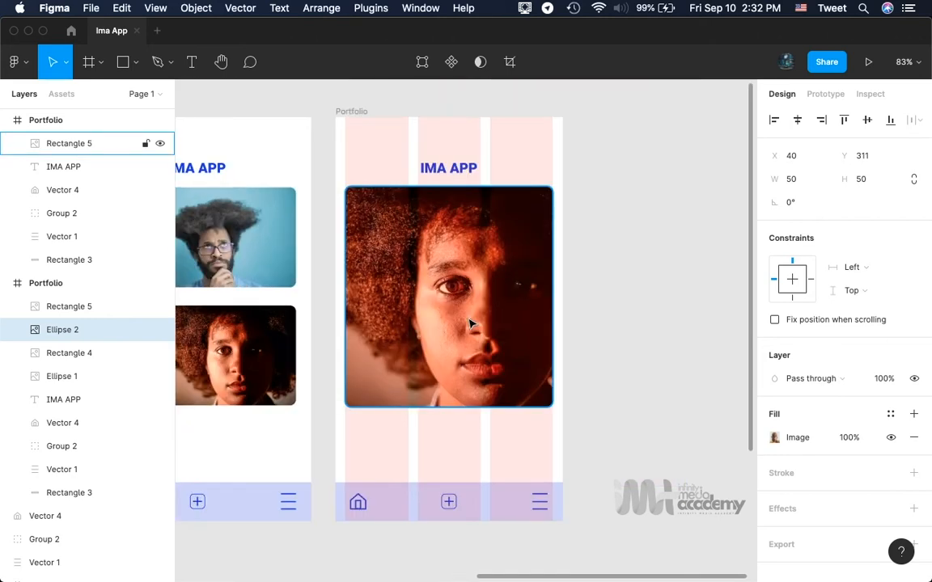
left_click(407, 429)
key("super+v")
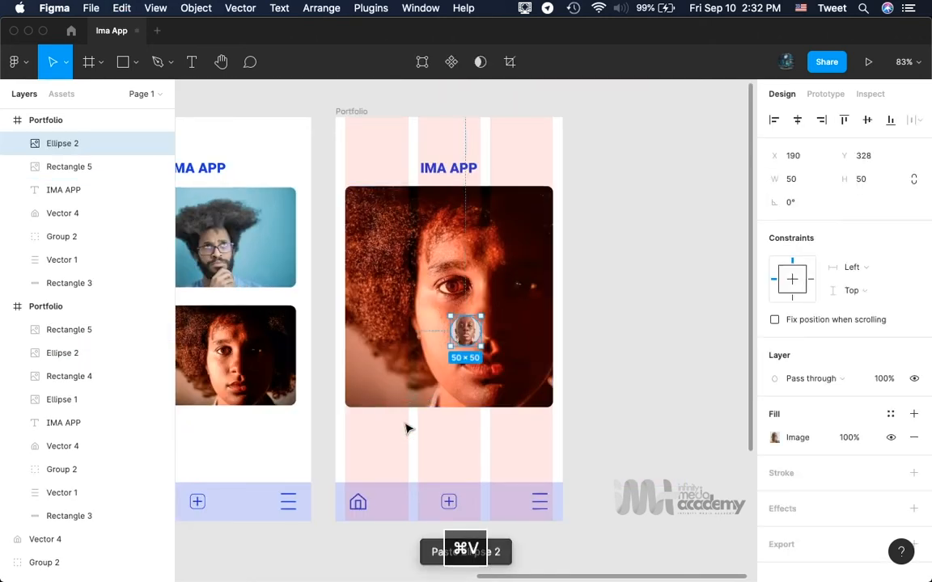
- Rename the duplicated Portfolio frame as Single Portfolio
left_click(351, 113)
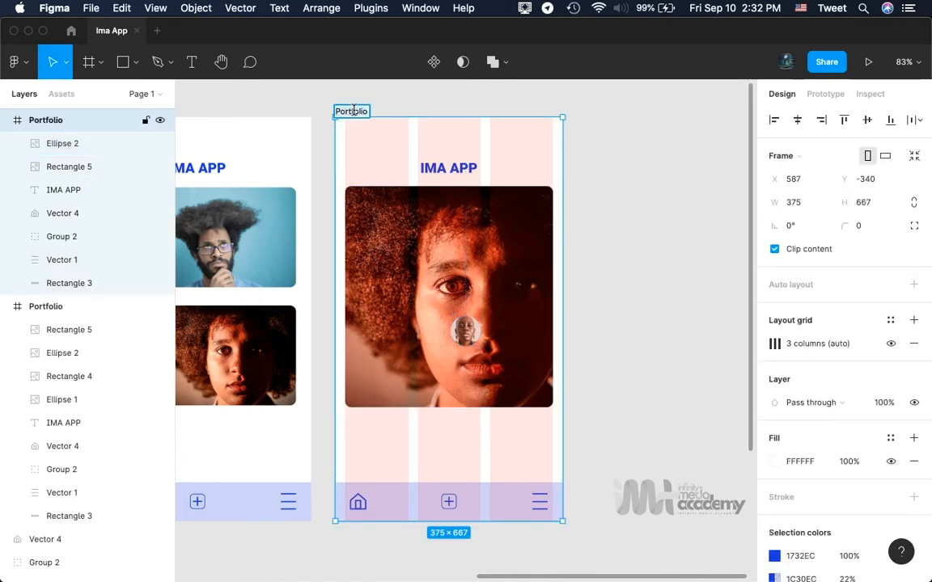
type("Singl")
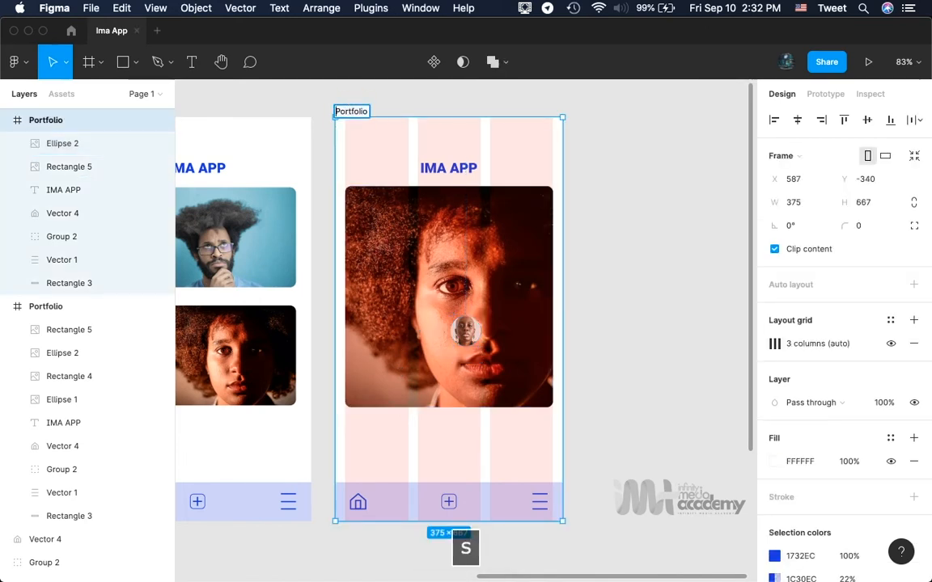
type("e")
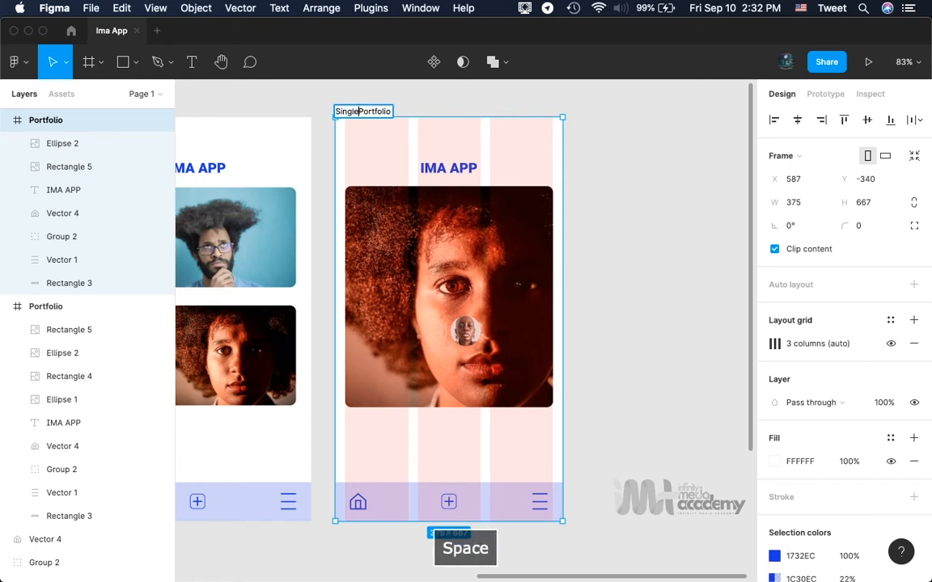
key("Return")
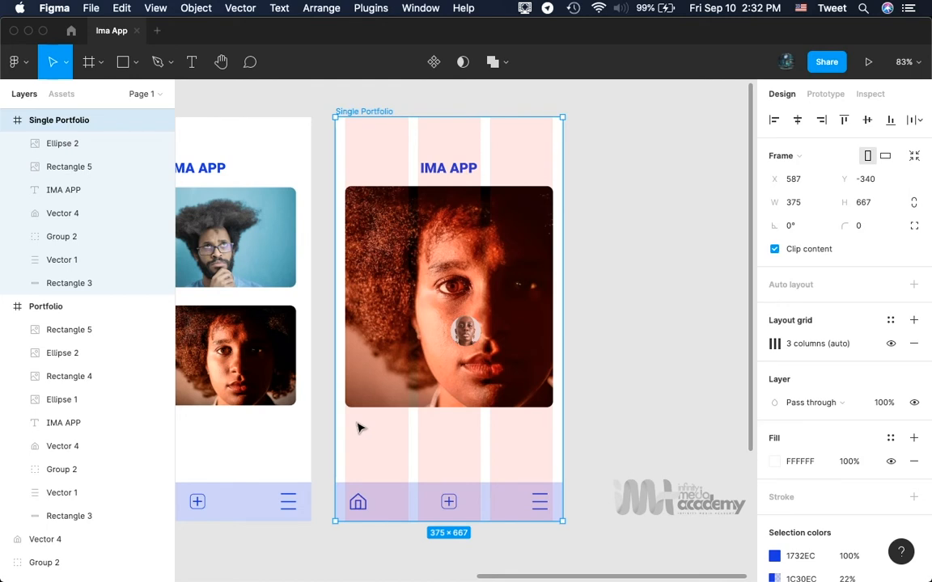
- Move the avatar below the large image, flush with its left edge at X 16, Y 499
left_click(469, 331)
left_click_drag(468, 331, 365, 437)
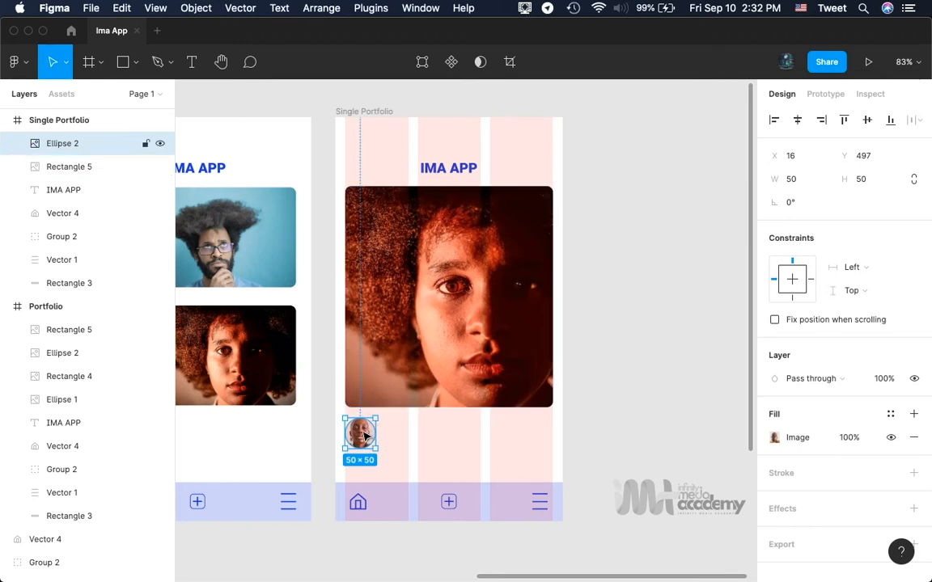
key("alt")
key("Down")
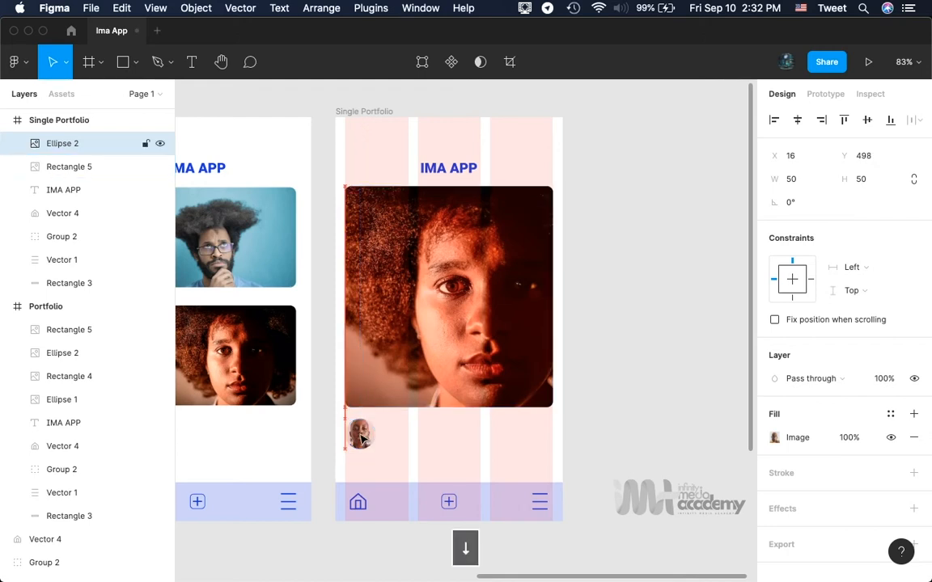
key("alt")
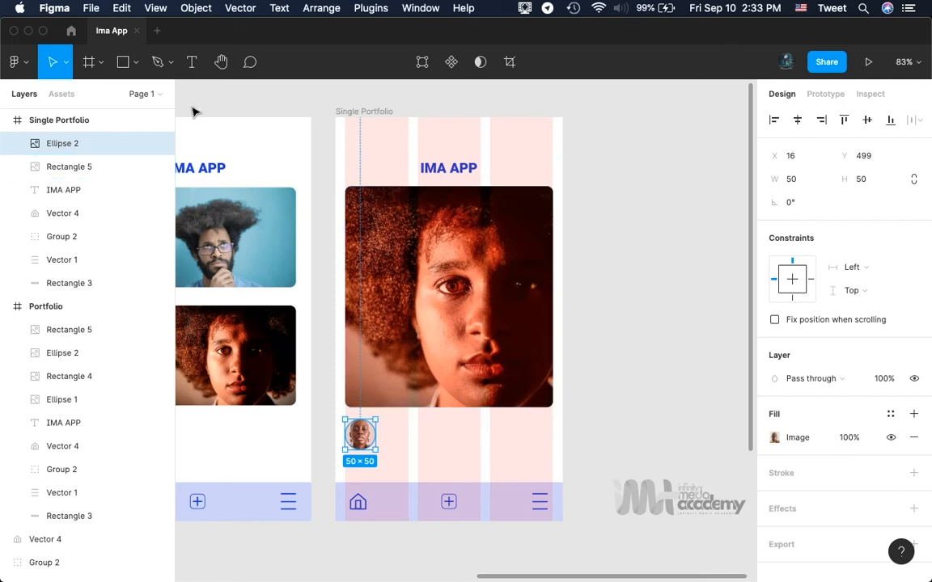
- Add the text "My Portfolio Image" beside the avatar, starting at about X 88, Y 520
left_click(191, 65)
left_click(389, 435)
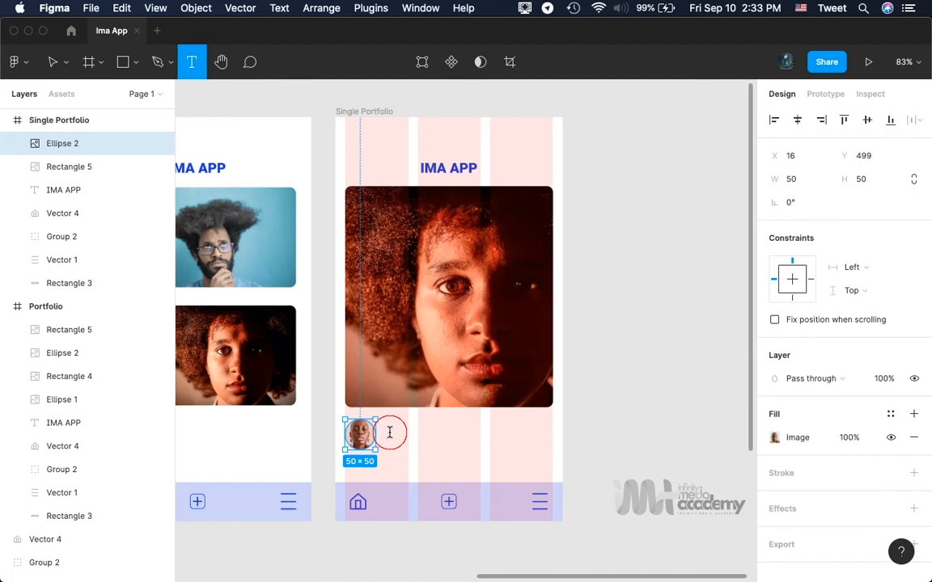
key("Escape")
type("M")
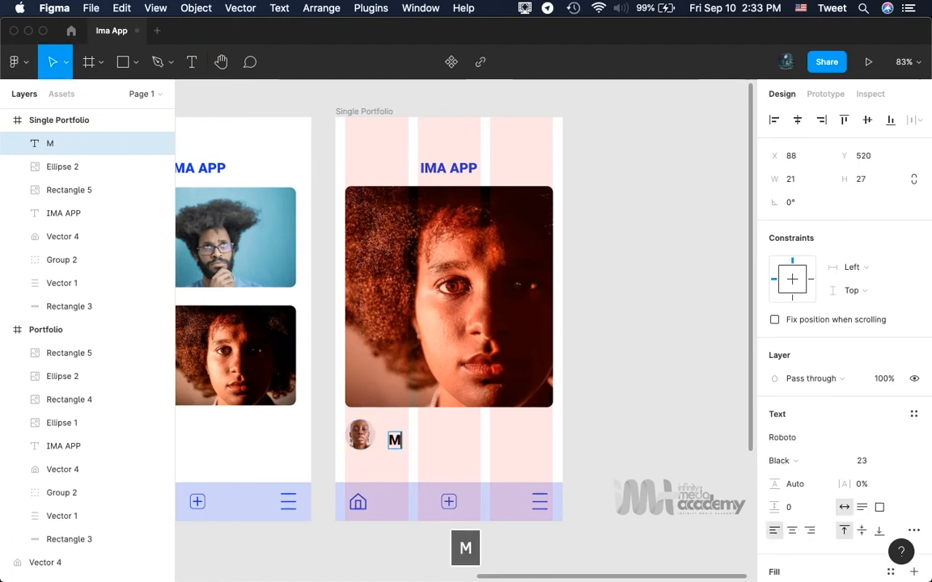
type("y P")
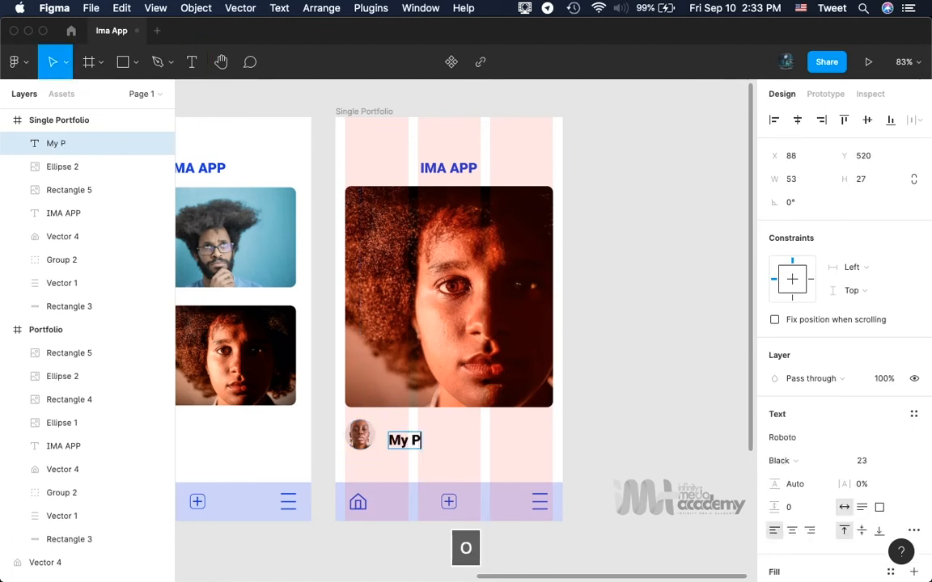
type("ortfo")
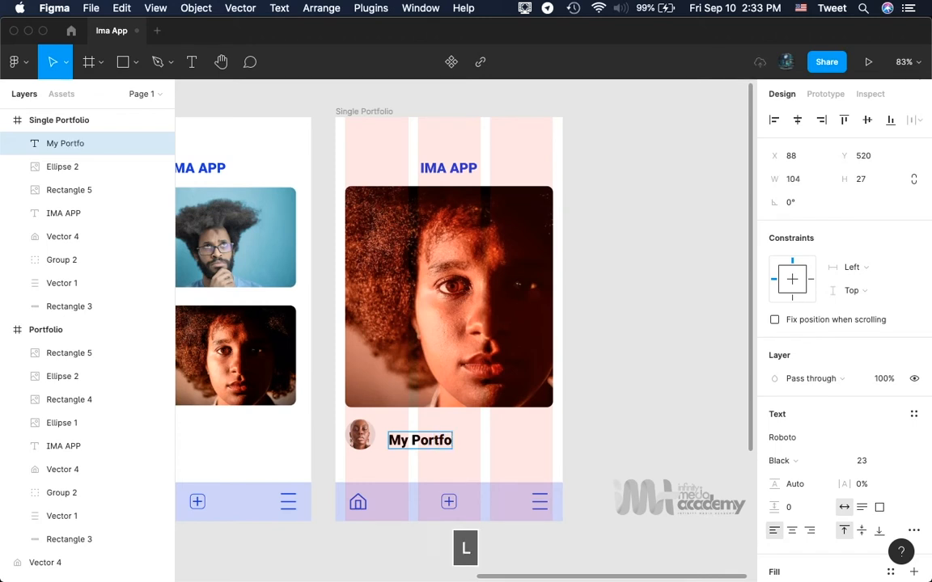
type("lio")
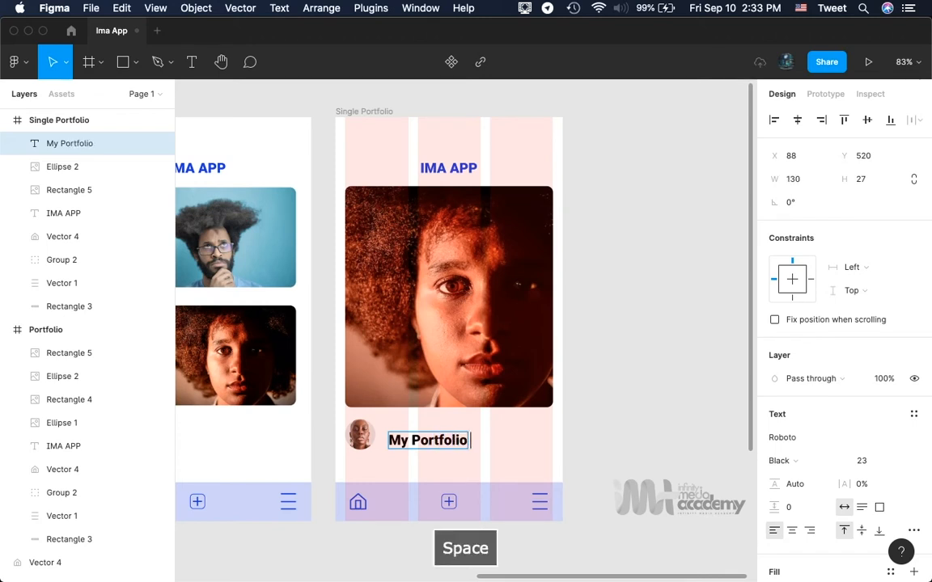
type(" Image")
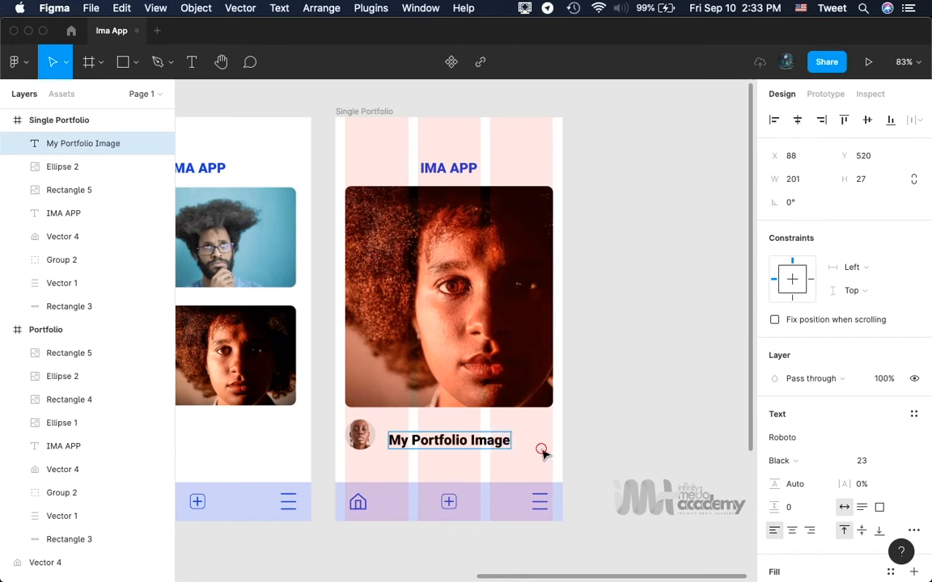
key("Escape")
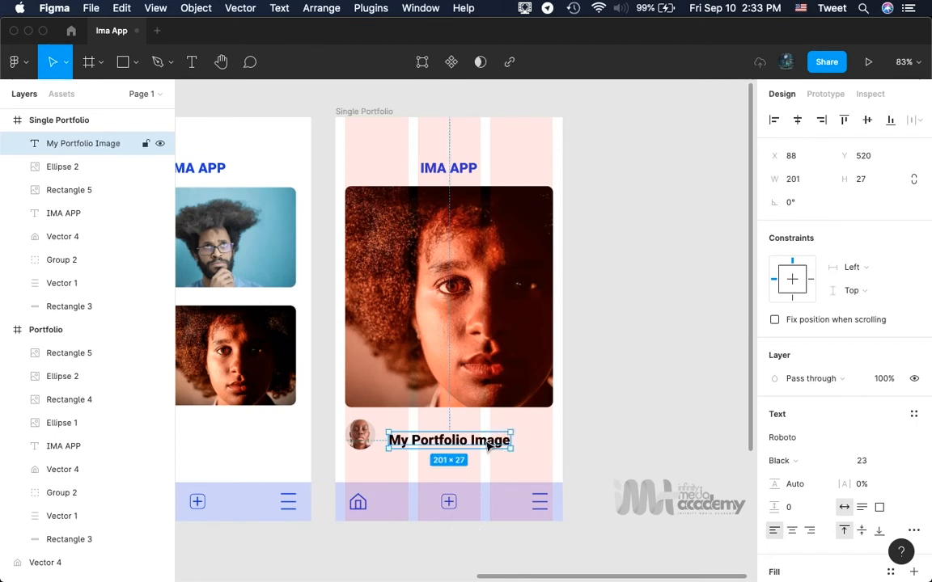
- Raise the "My Portfolio Image" text to Y 499, level with the avatar's upper edge
key("shift+Up")
key("shift+Up")
key("Up")
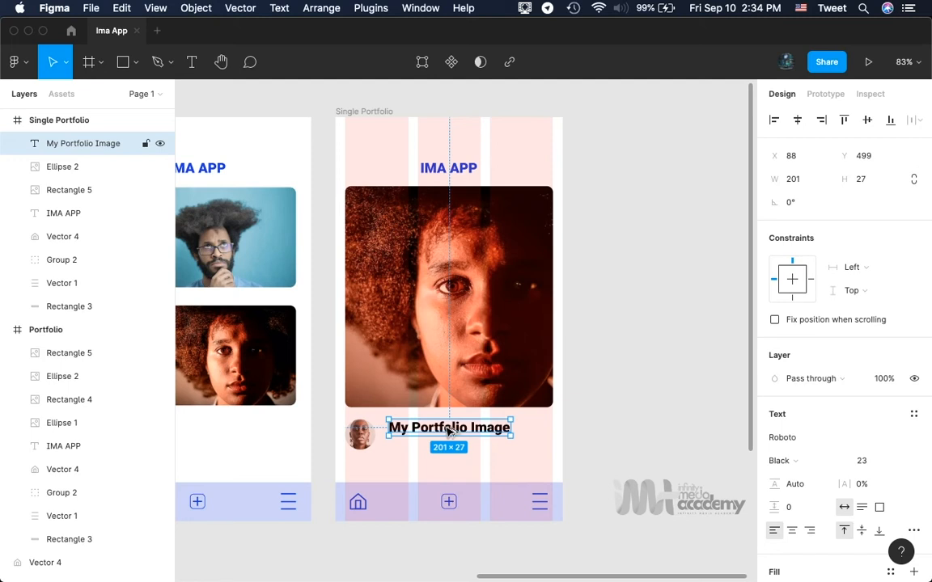
- Duplicate the "My Portfolio Image" text directly below the original, placing the copy at X 88, Y 534
left_click_drag(449, 433, 447, 455)
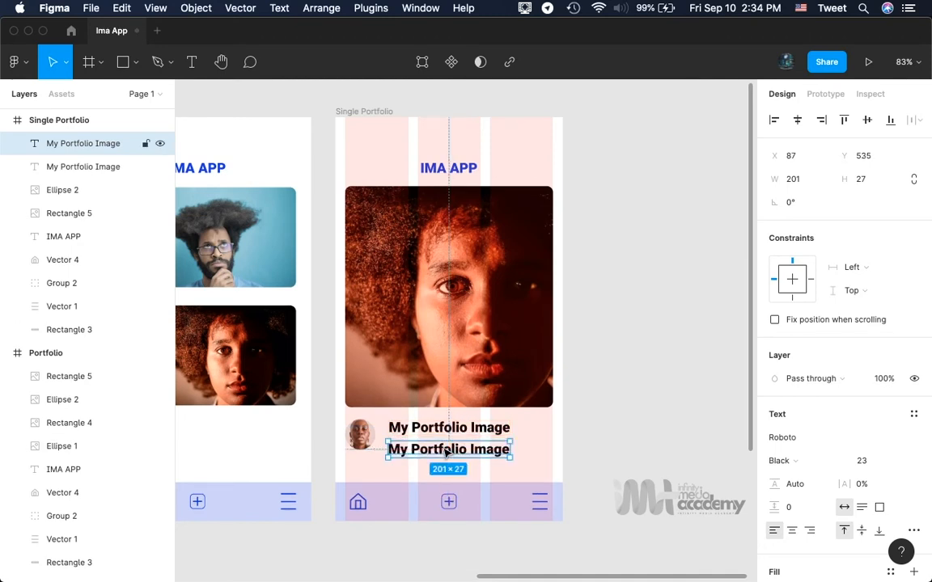
key("Right")
key("Up")
key("Left")
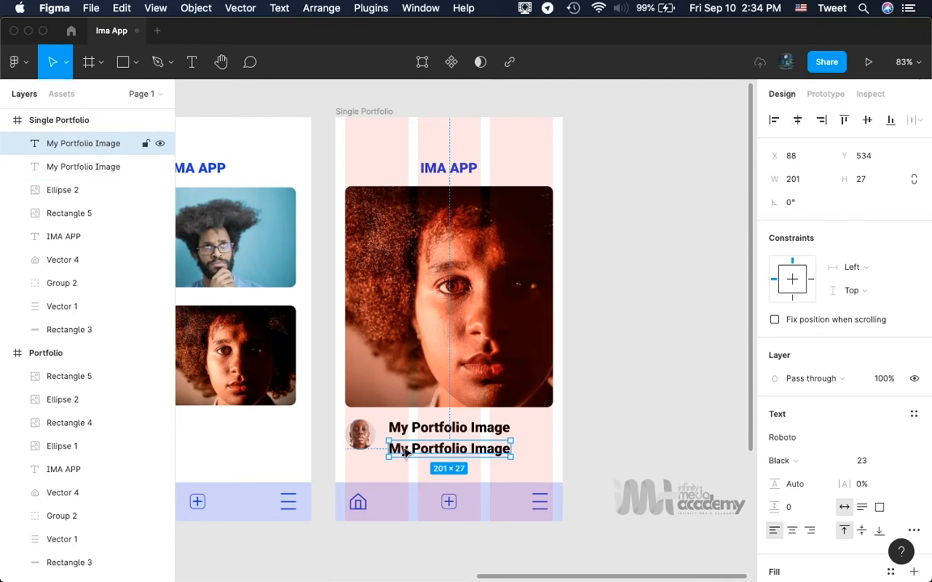
- Change the lower text copy to read "My Name"
double_click(405, 452)
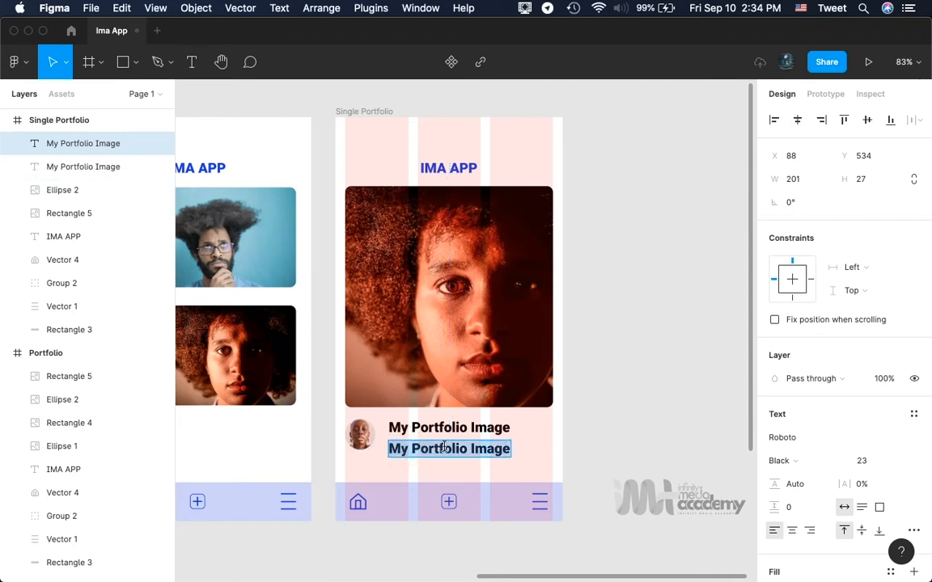
type("My ")
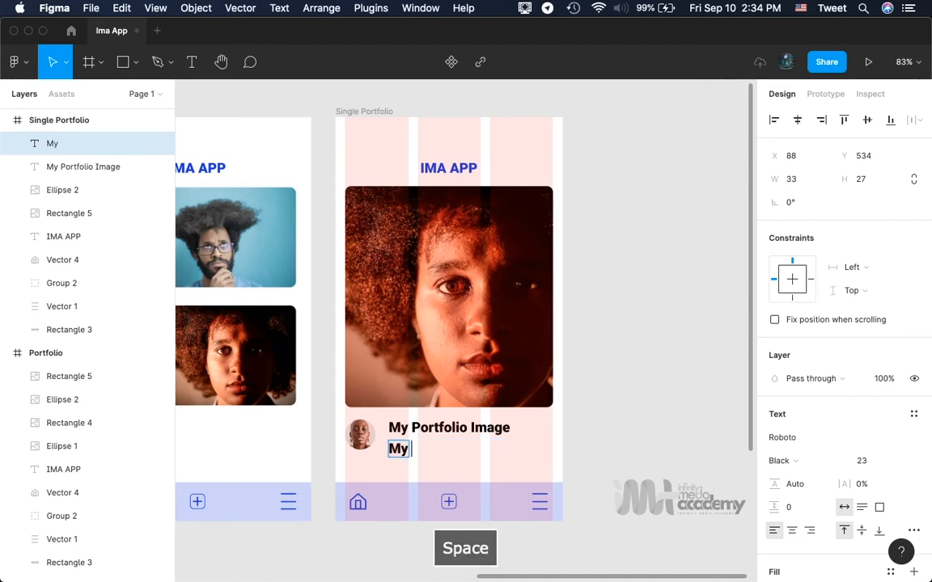
type("Name")
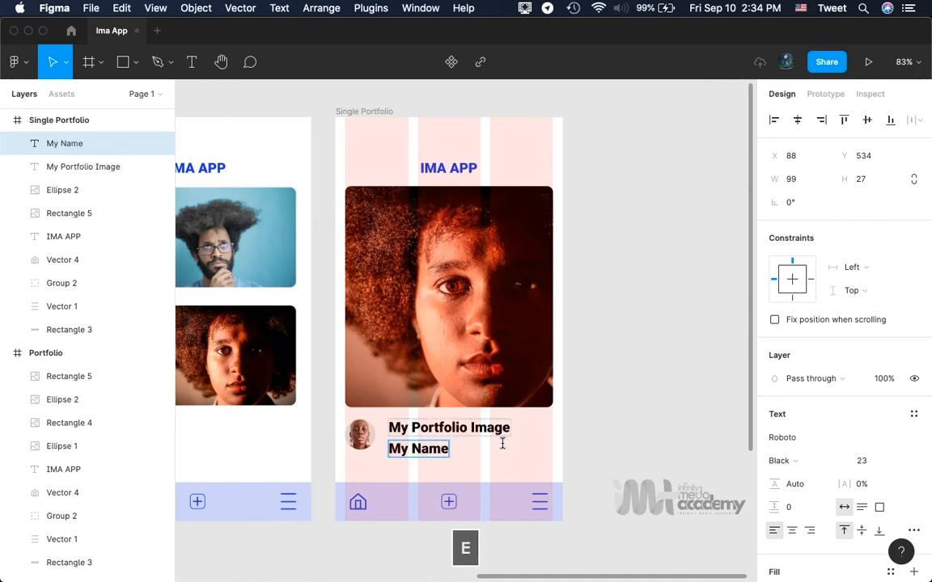
key("Escape")
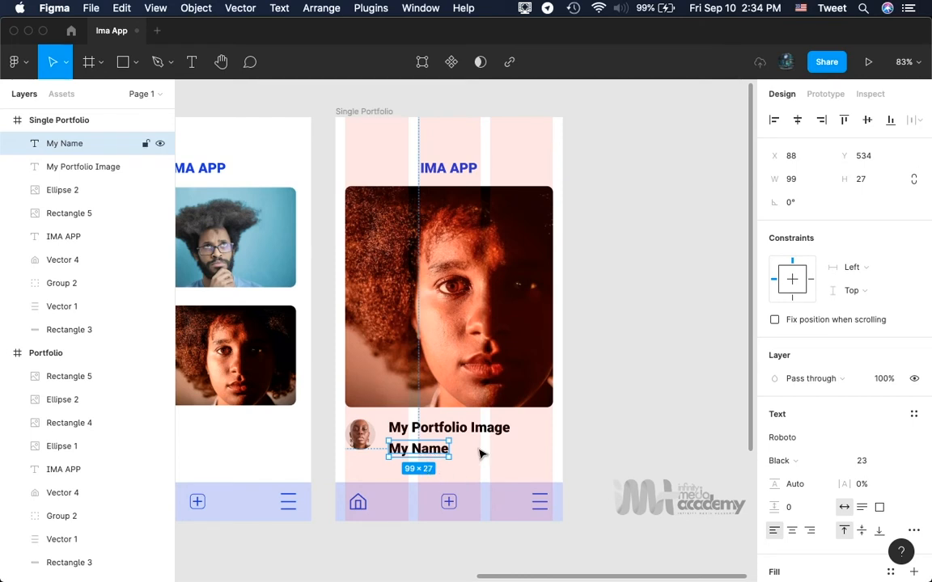
- Set the "My Name" text to size 14 with Regular weight and nudge it slightly upward
scroll(817, 438, "down", 4)
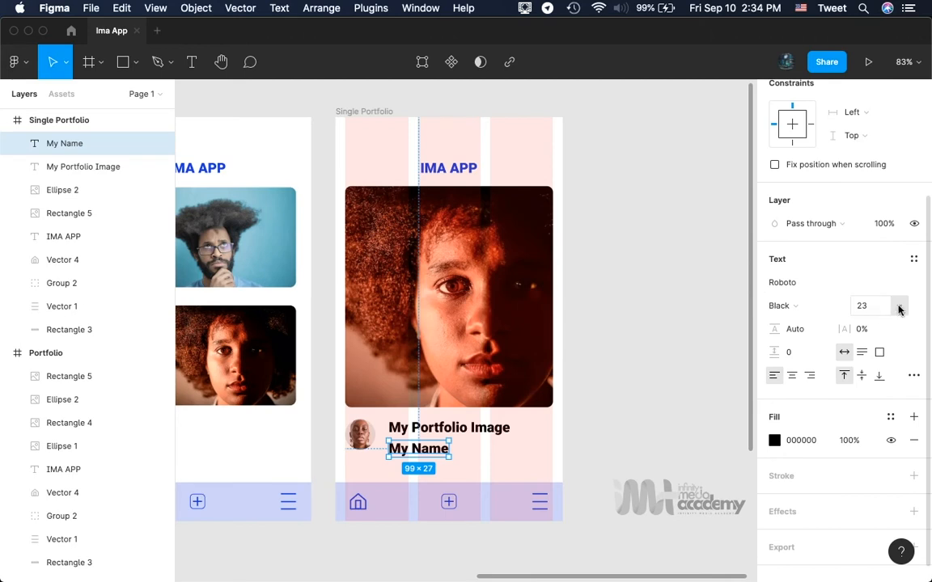
left_click(868, 308)
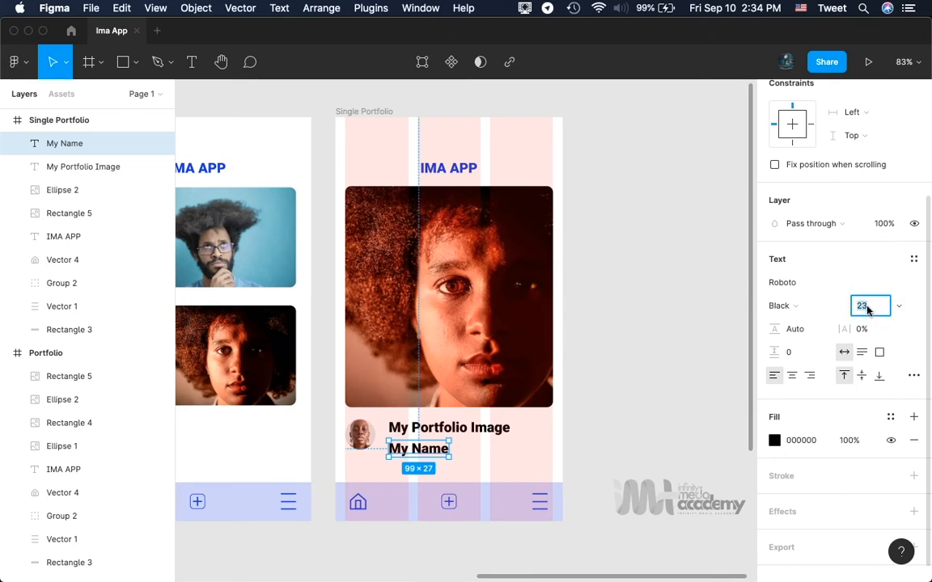
type("14")
key("Return")
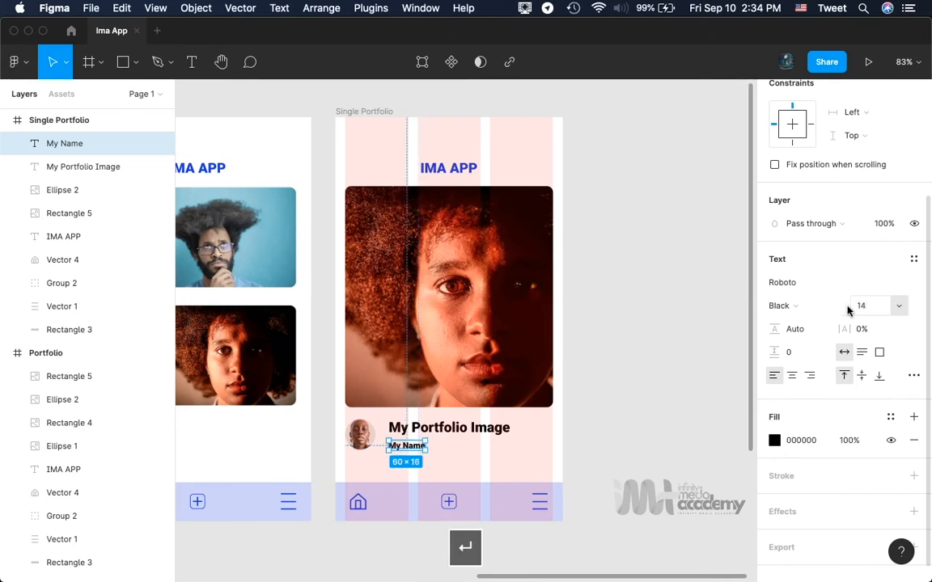
left_click(786, 307)
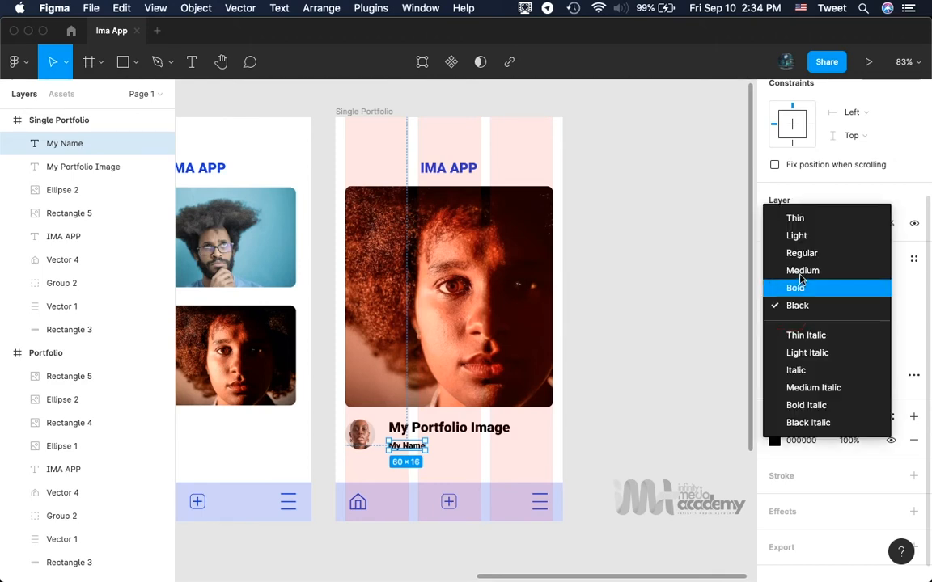
left_click(813, 255)
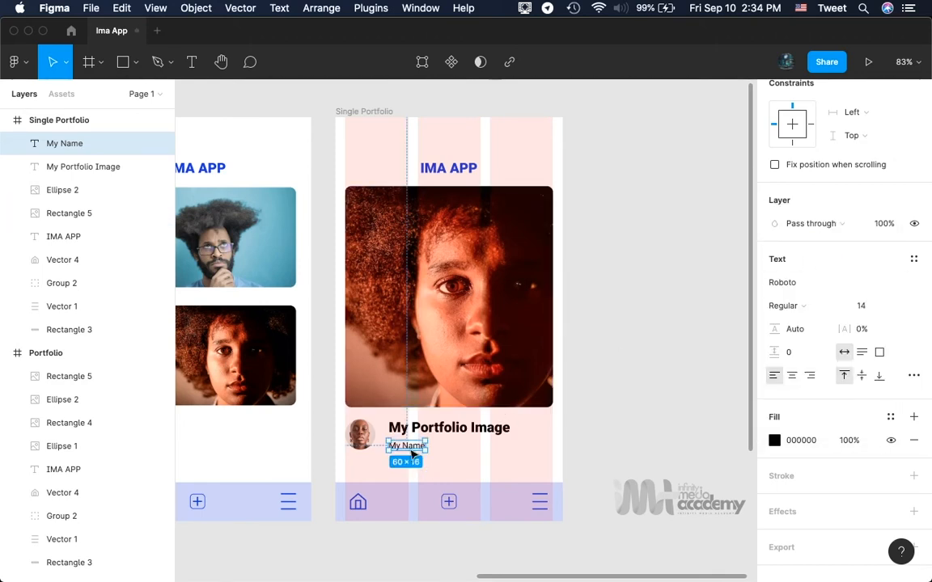
key("Up")
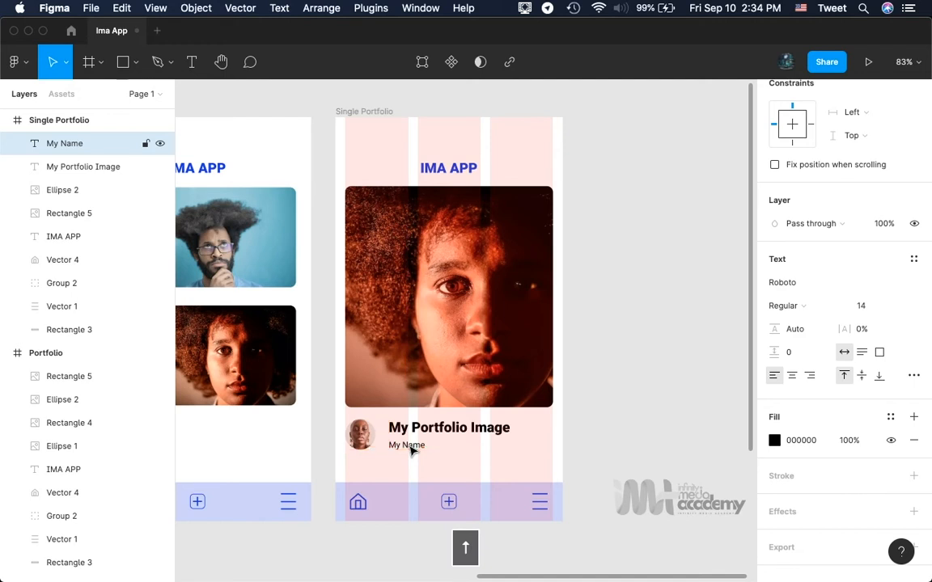
left_click(619, 413)
- Recolour the "My Portfolio Image" text with the blue 1732EC sampled from the IMA APP heading
scroll(622, 413, "up", 2)
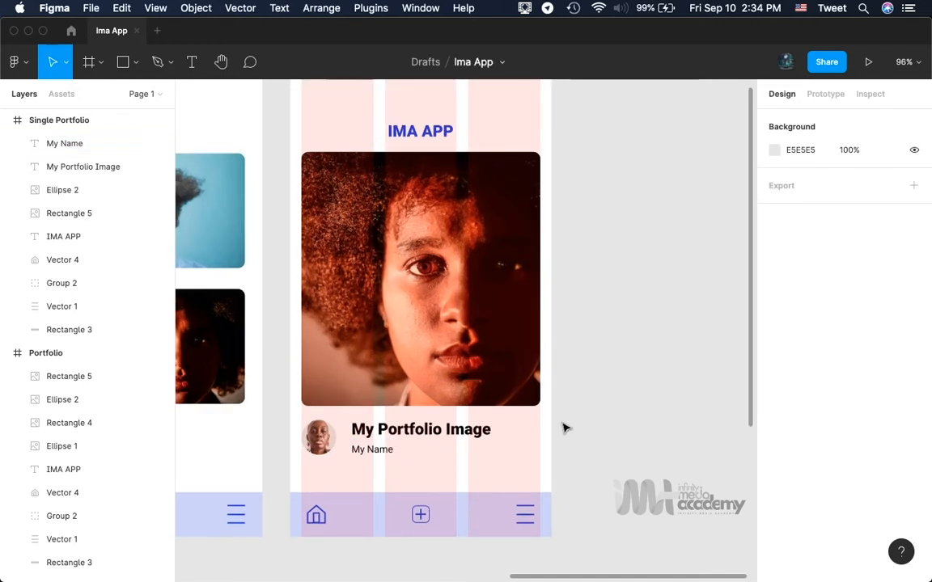
left_click(410, 431, "super")
scroll(822, 531, "down", 4)
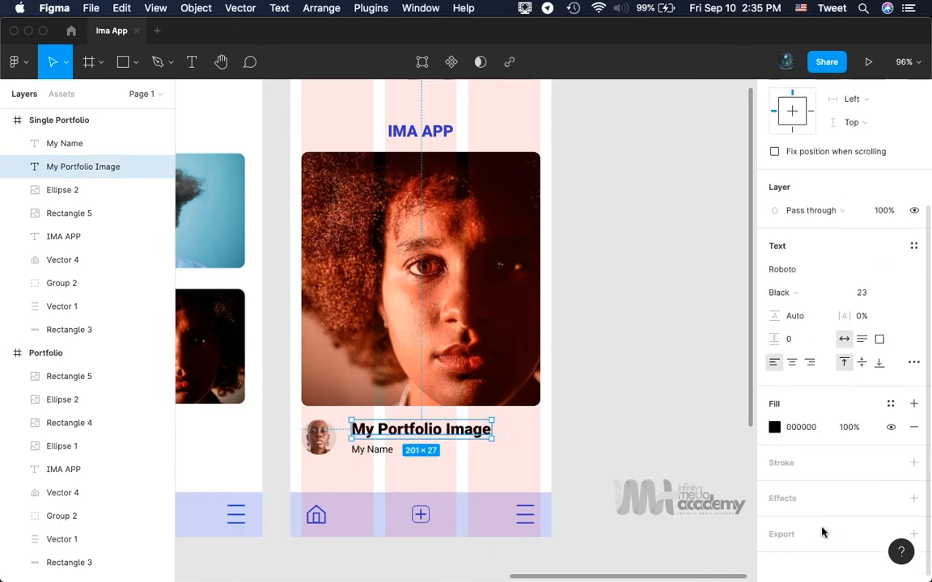
left_click(775, 421)
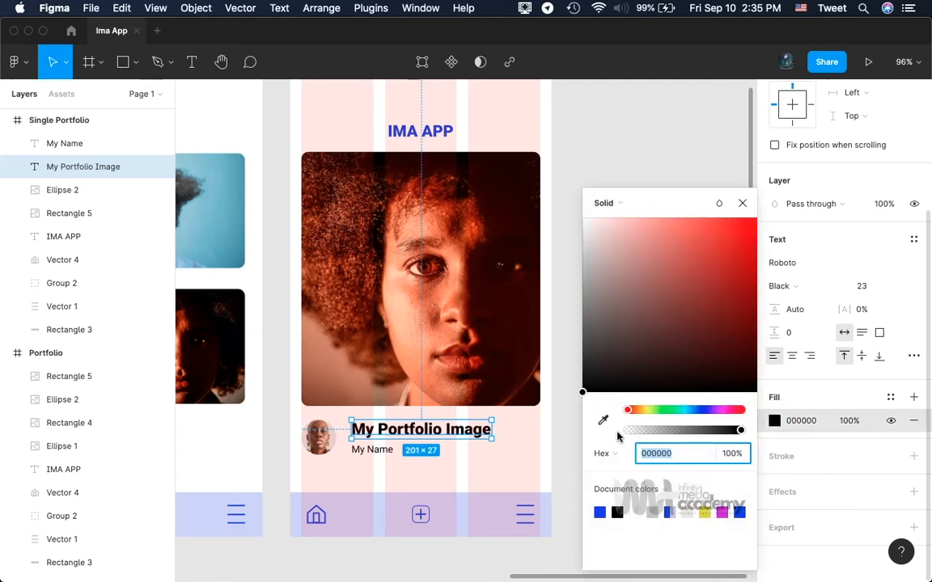
left_click(604, 421)
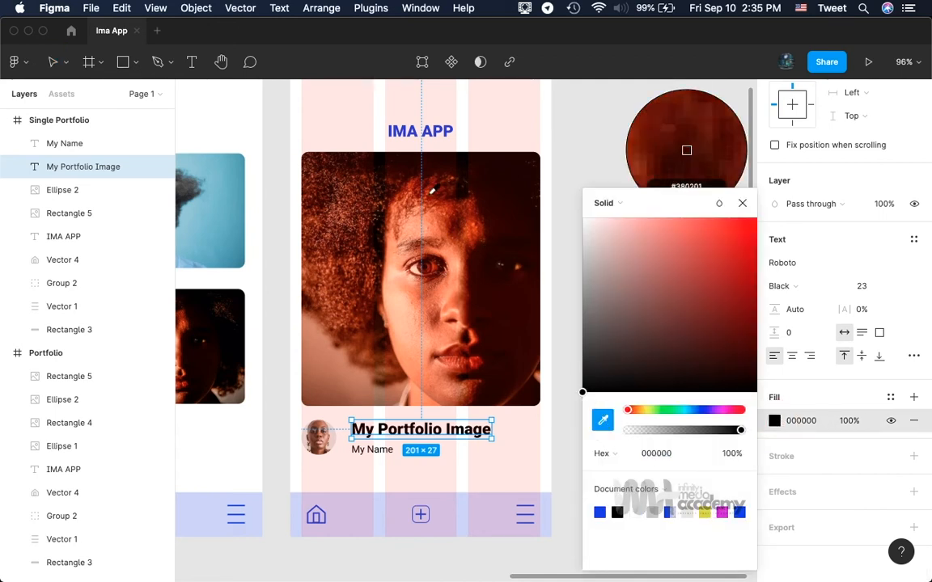
left_click(417, 131)
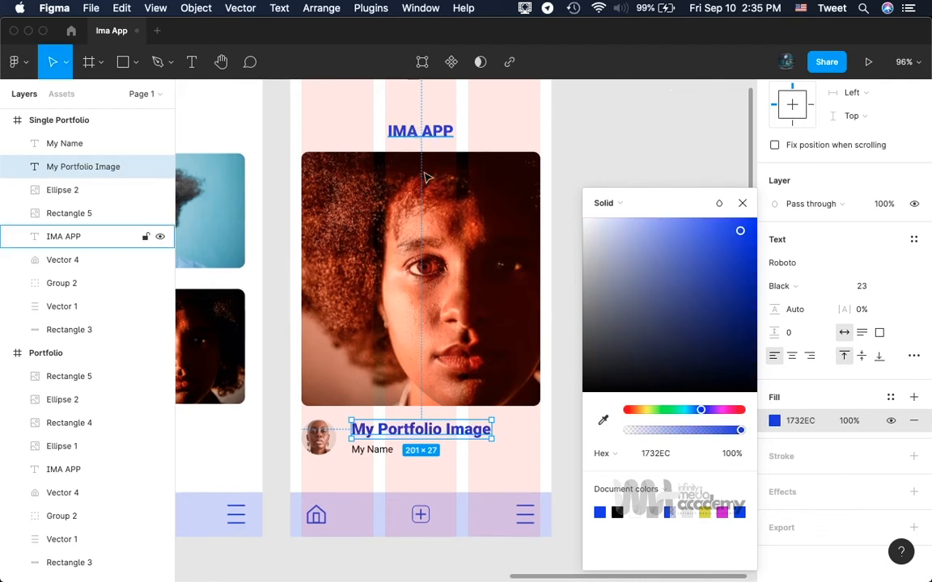
left_click(587, 135)
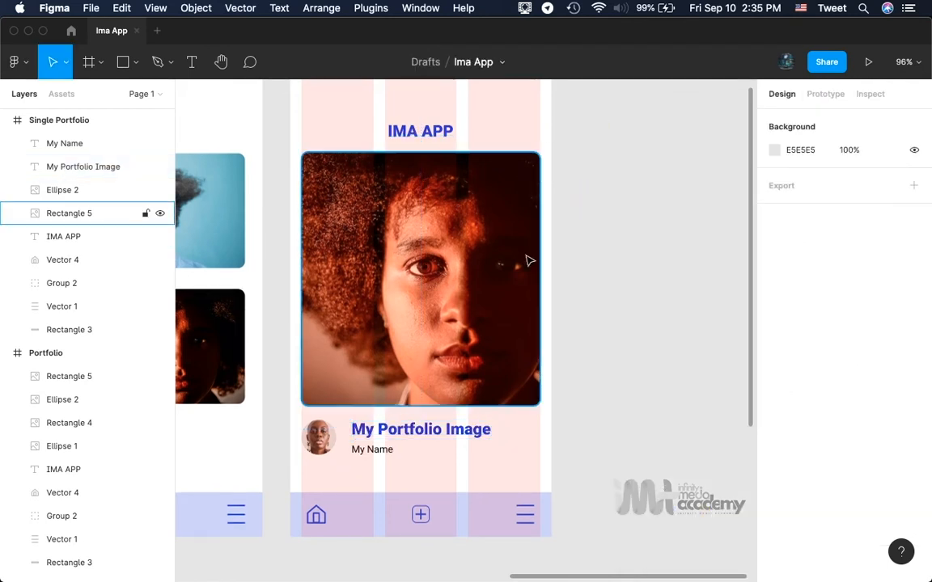
- Hide the three-column layout grid on the Single Portfolio frame
scroll(510, 281, "up", 3)
scroll(510, 281, "left", 1)
scroll(510, 281, "down", 3)
scroll(510, 281, "right", 1)
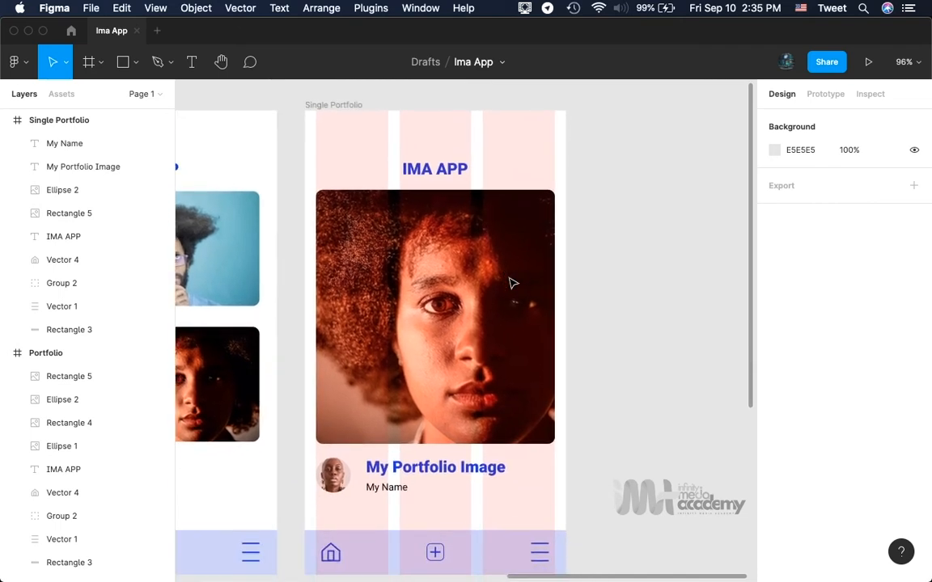
left_click(337, 110)
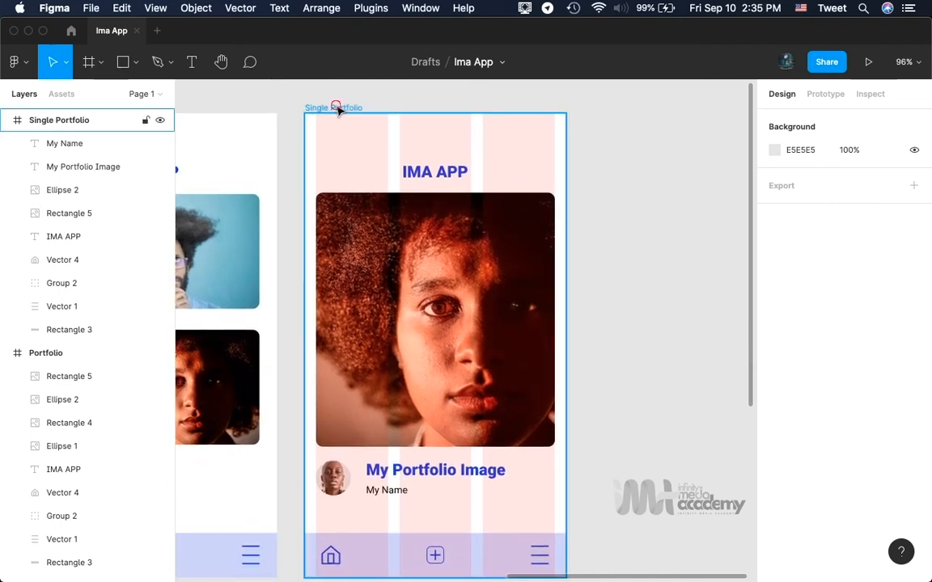
left_click(338, 113)
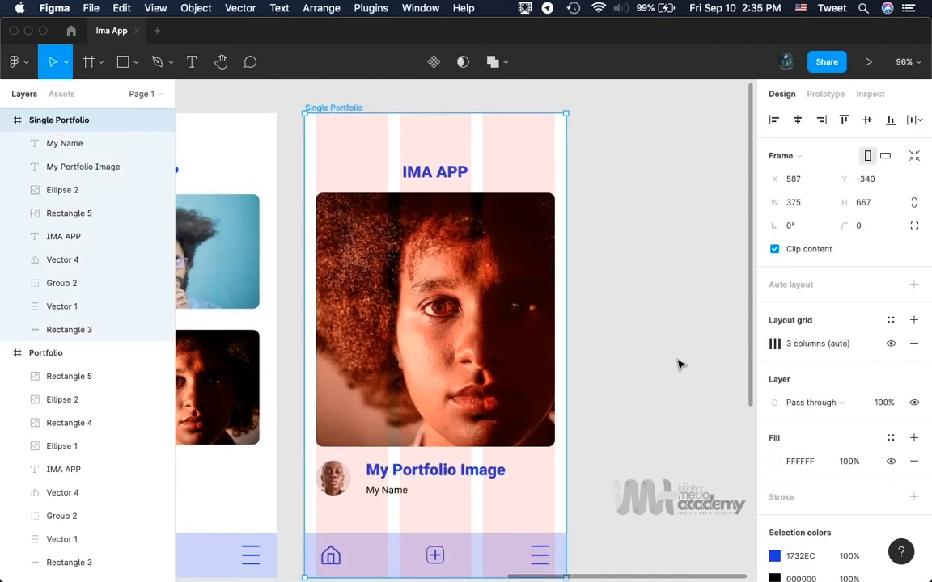
left_click(890, 345)
left_click(659, 351)
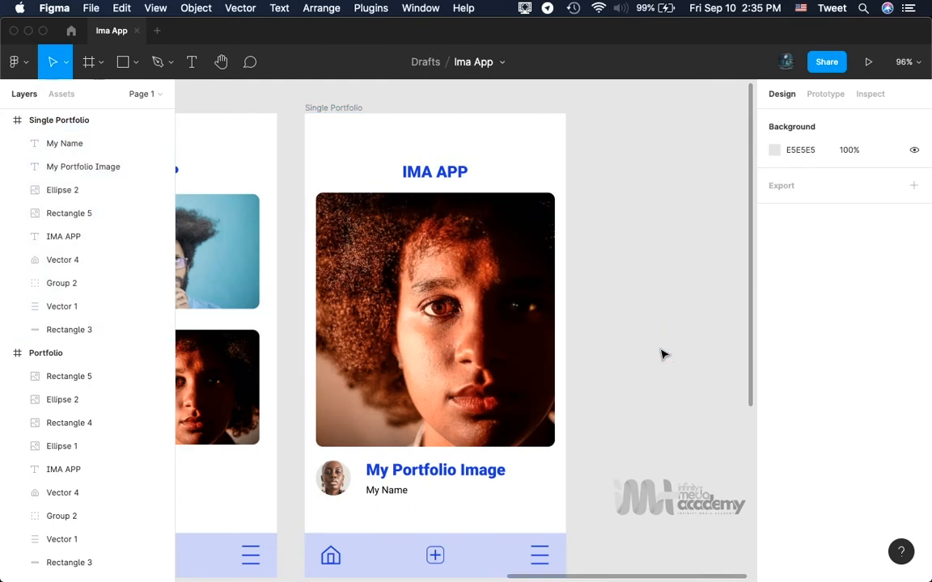
- Hide the three-column layout grid on the Log In frame
scroll(639, 437, "down", 5)
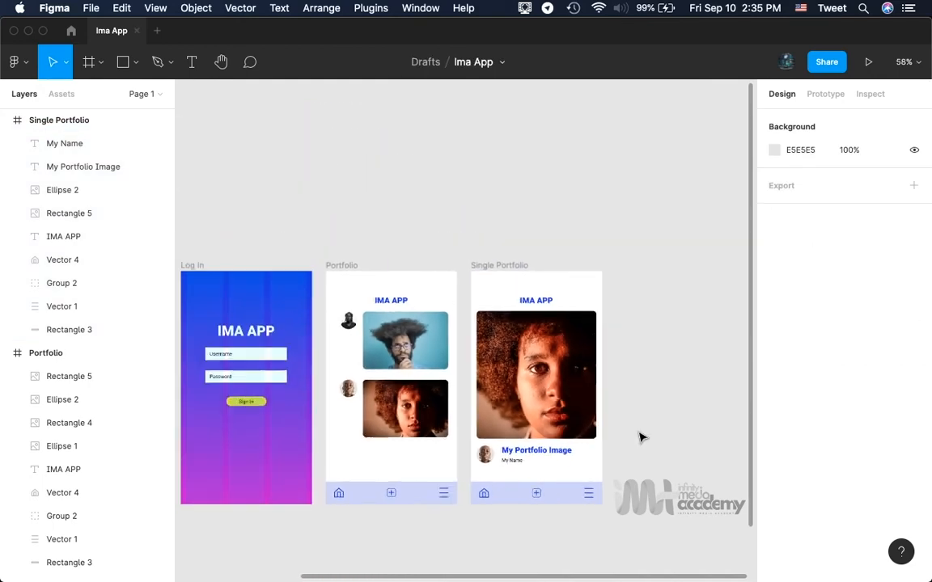
scroll(639, 437, "down", 2)
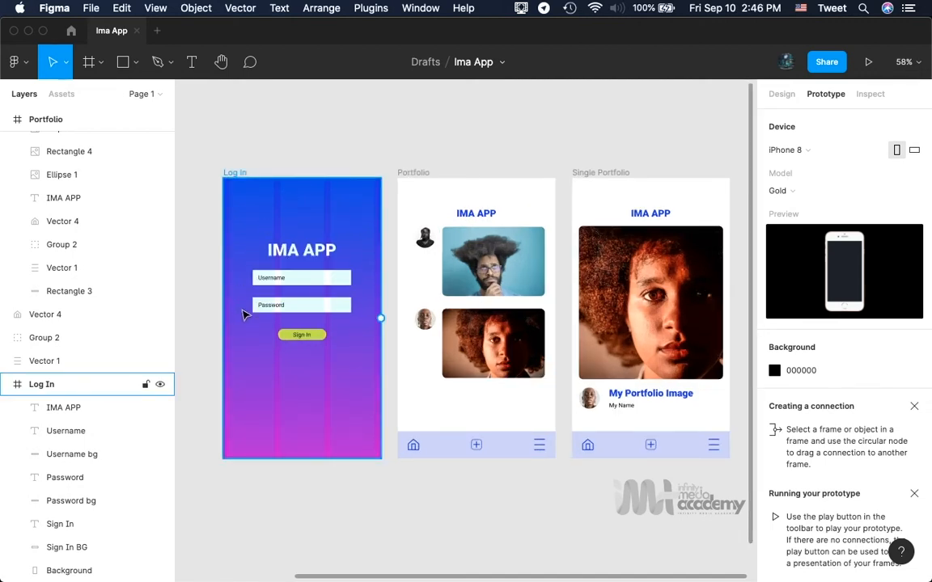
left_click(237, 175)
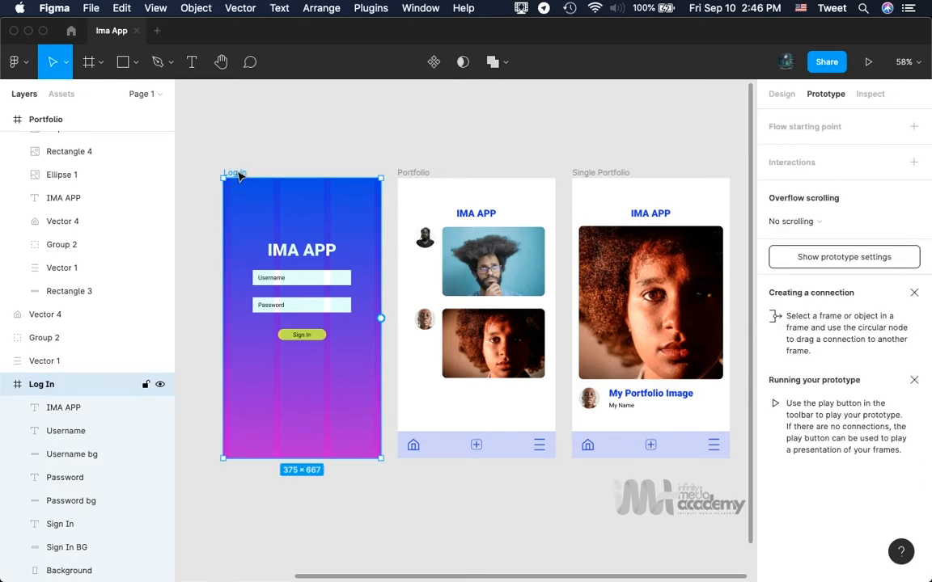
left_click(776, 96)
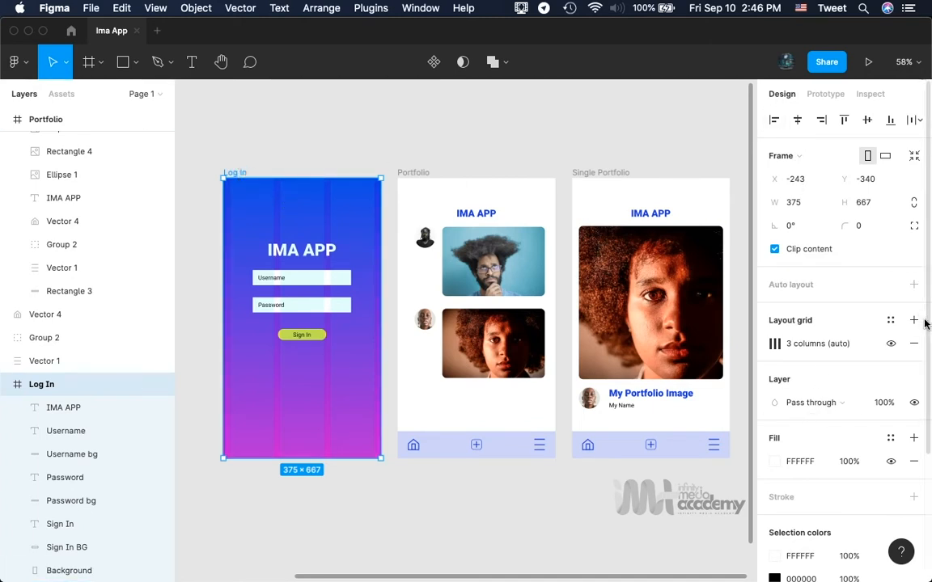
left_click(892, 345)
scroll(544, 327, "right", 3)
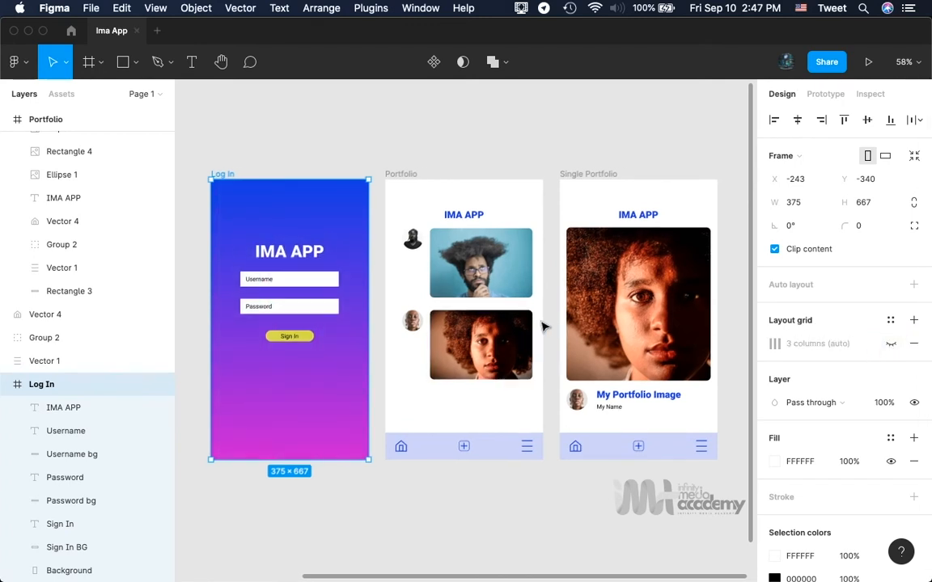
- Make the Log In frame the starting point of the prototype flow
scroll(544, 327, "up", 2)
scroll(545, 327, "left", 2)
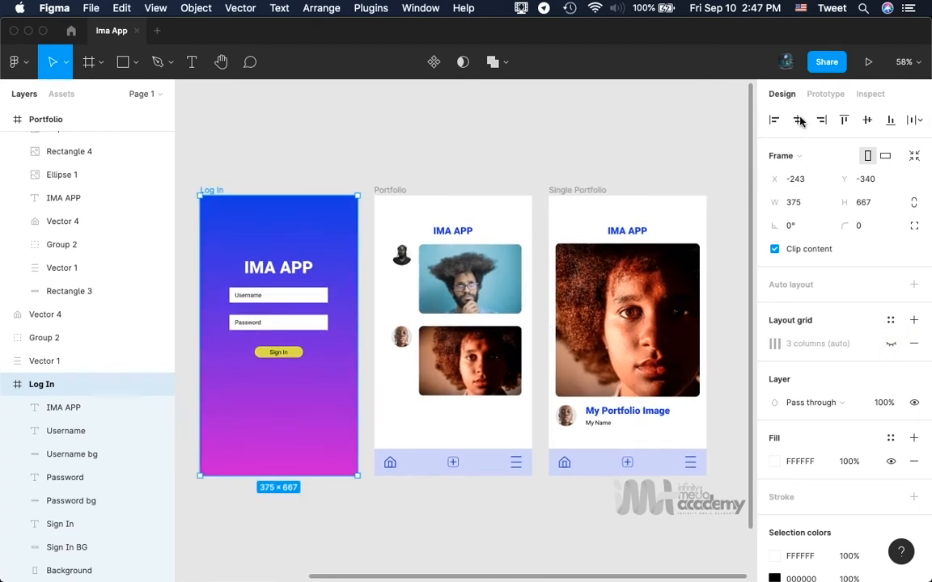
left_click(826, 95)
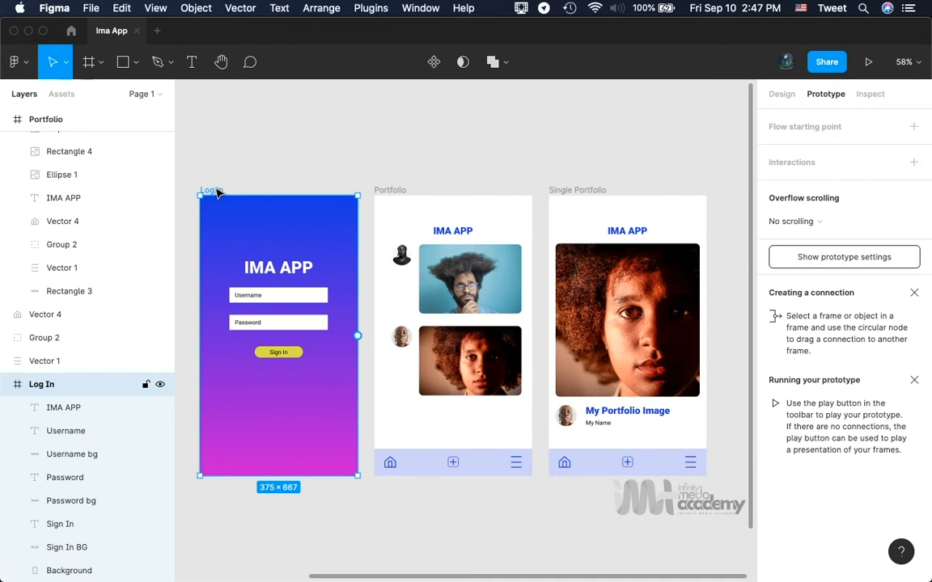
left_click(805, 128)
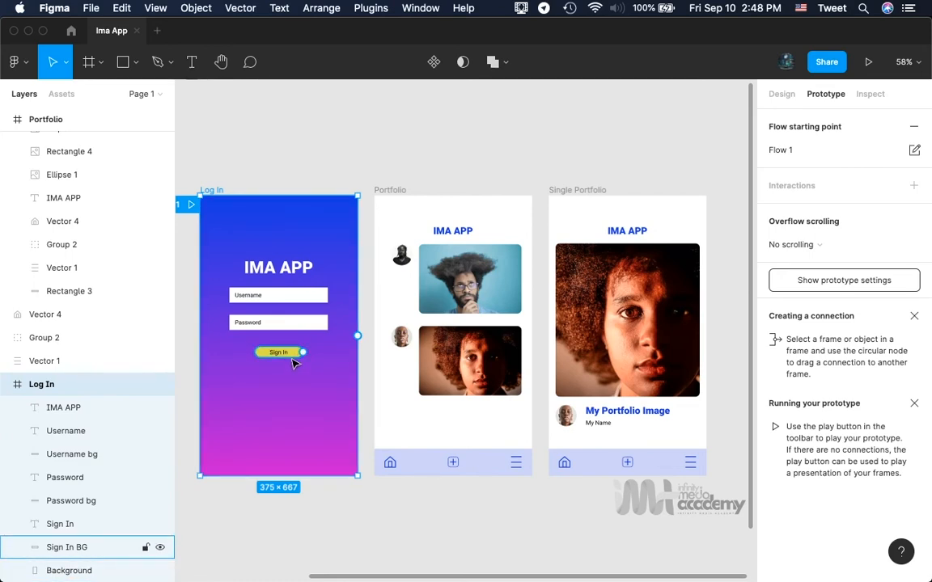
- Add a prototype interaction to the yellow Sign In button background on the Log In frame
scroll(293, 361, "up", 10, "ctrl")
scroll(294, 361, "left", 3)
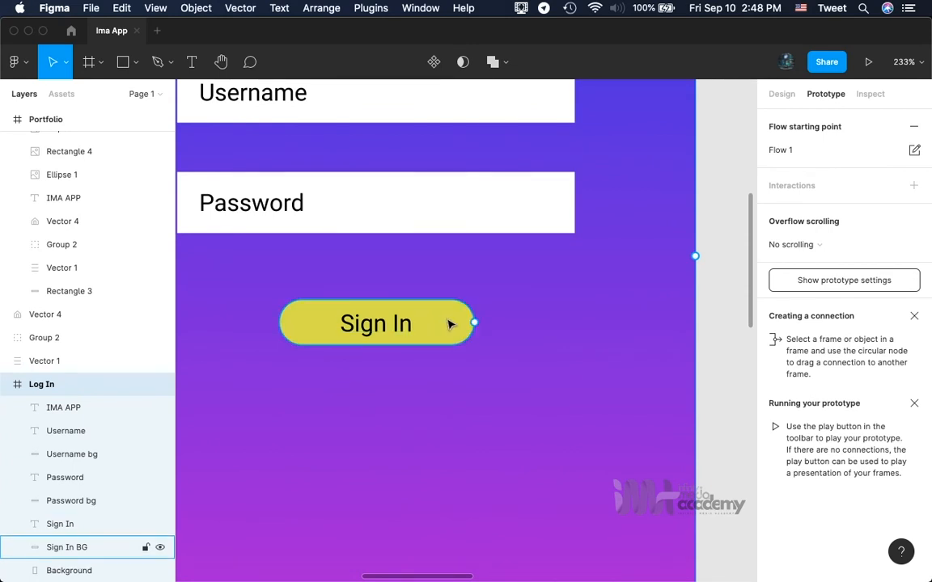
left_click(461, 325)
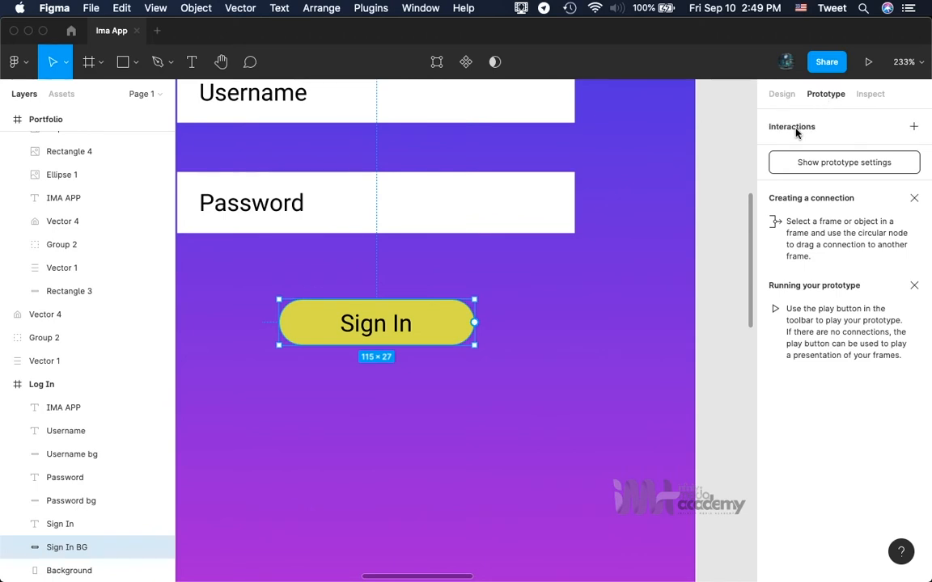
left_click(912, 127)
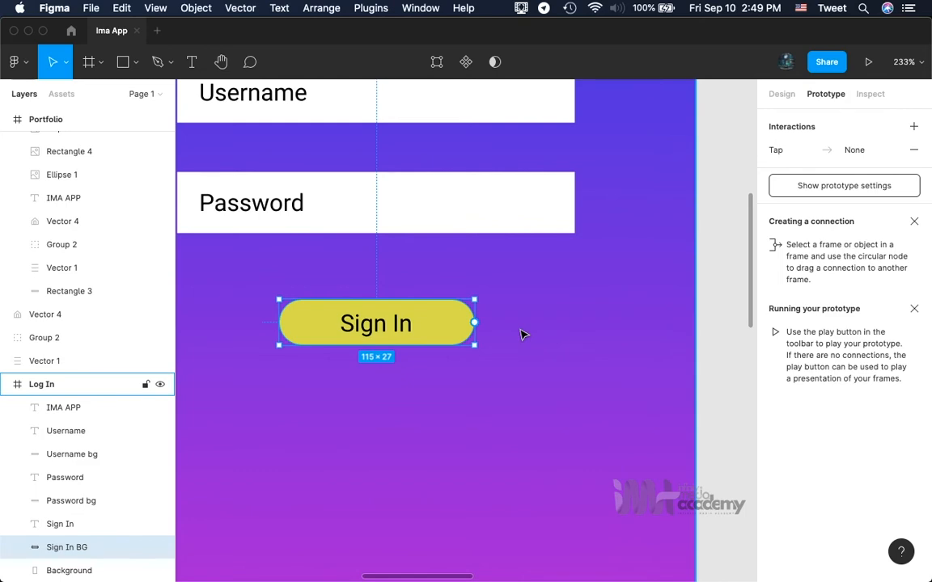
- Set the trigger of the Sign In button's interaction to On tap
scroll(522, 334, "down", 5)
scroll(522, 334, "up", 3)
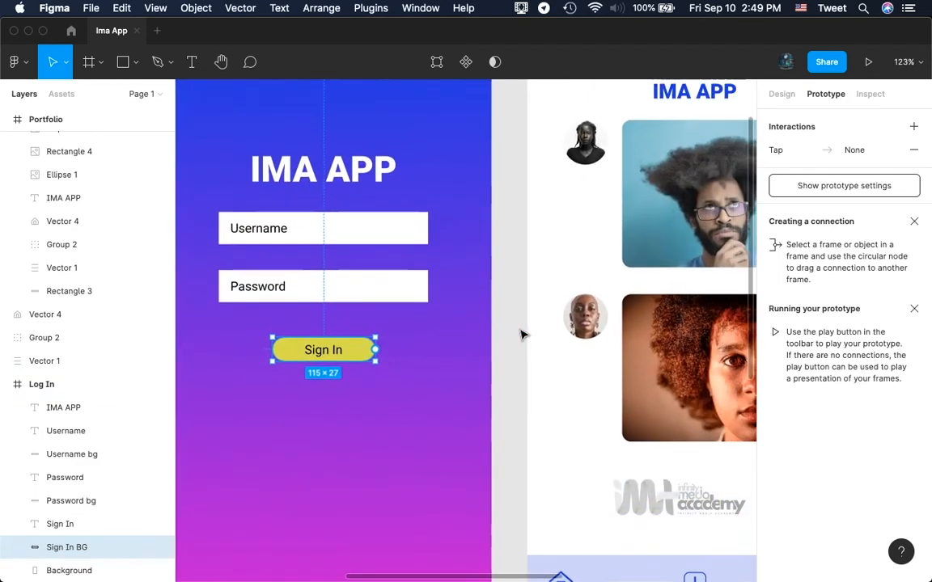
scroll(522, 334, "right", 3)
scroll(521, 332, "down", 3)
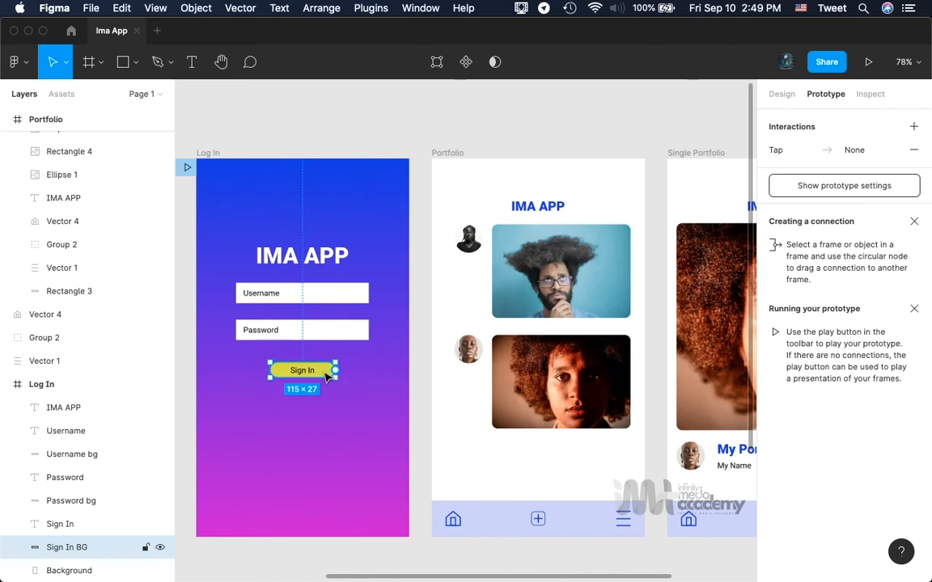
left_click(779, 154)
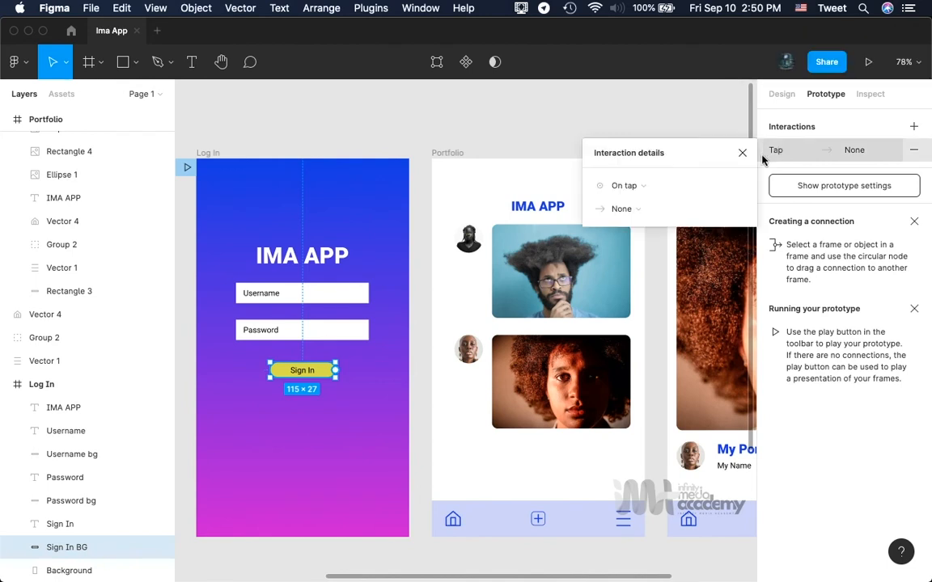
left_click(670, 187)
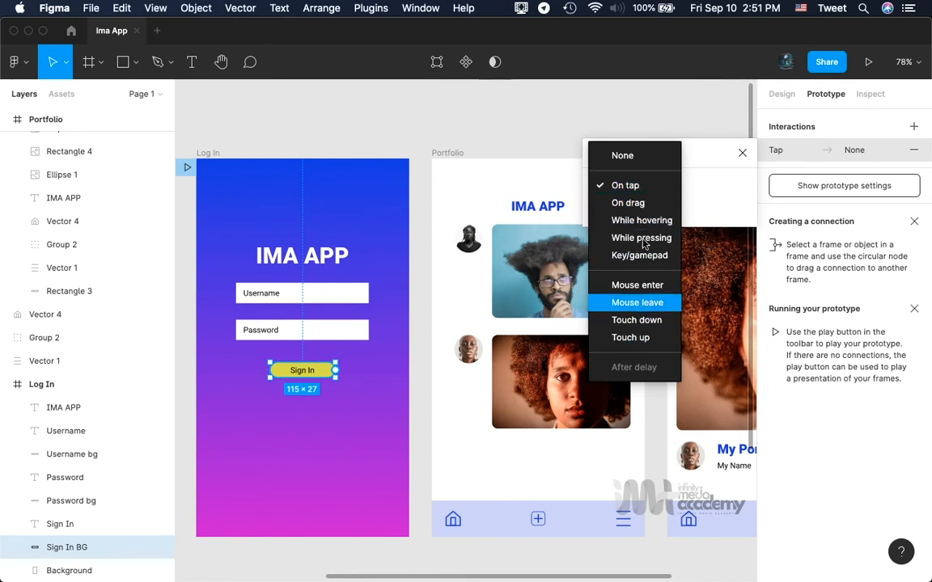
left_click(639, 187)
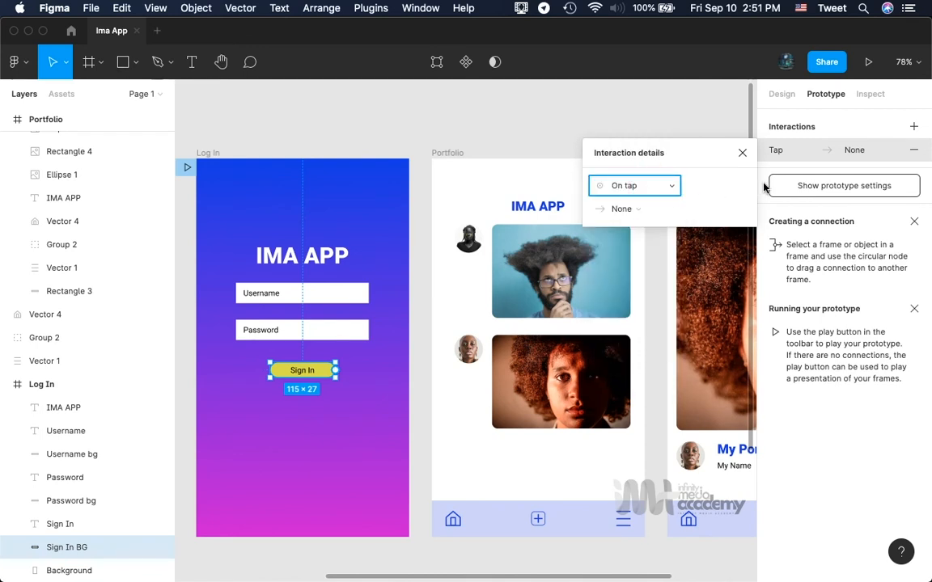
- Make the Sign In interaction navigate to the Portfolio frame
left_click(639, 209)
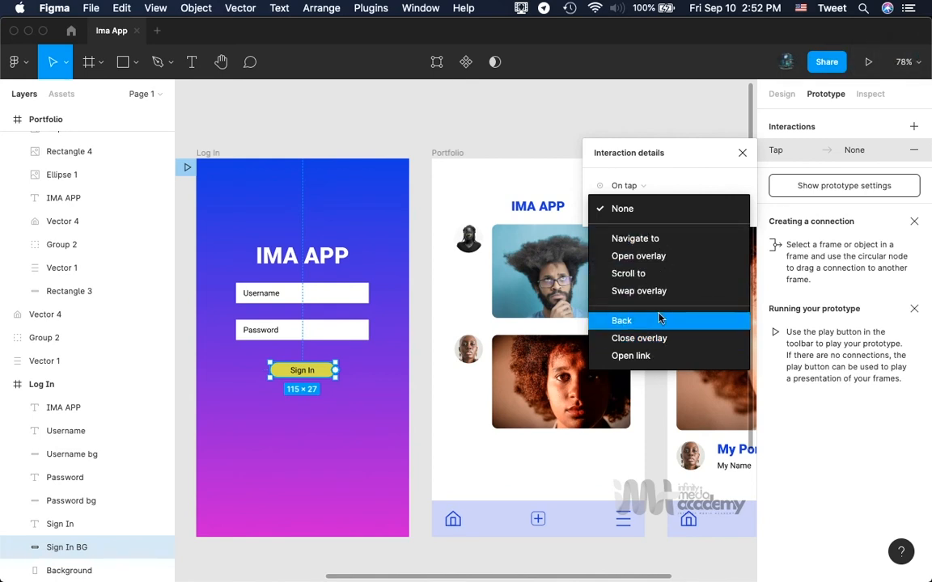
left_click(669, 239)
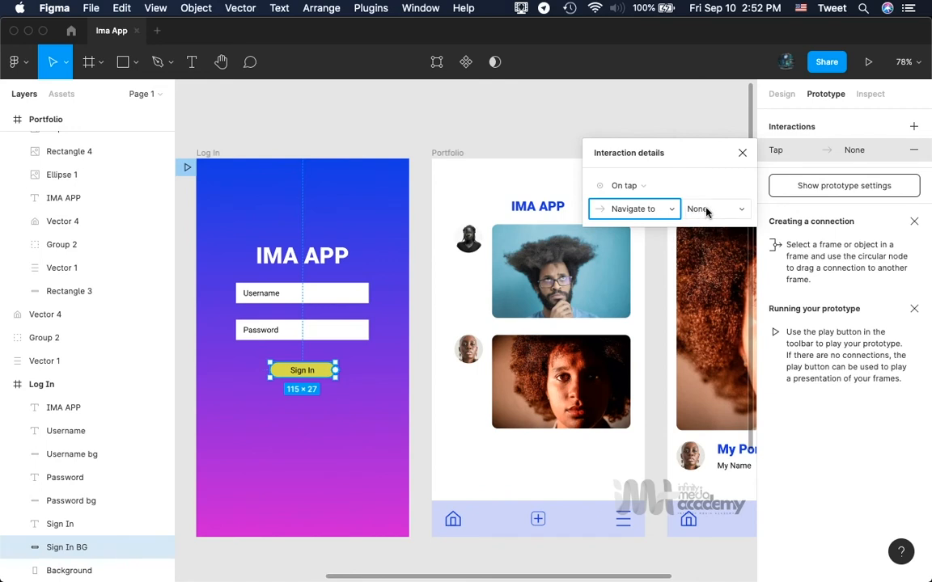
left_click(698, 210)
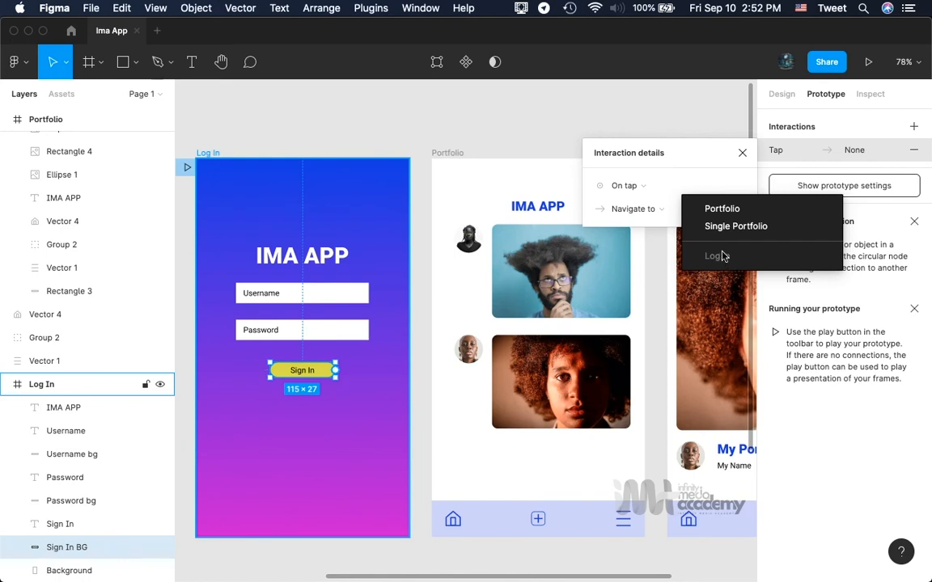
left_click(737, 212)
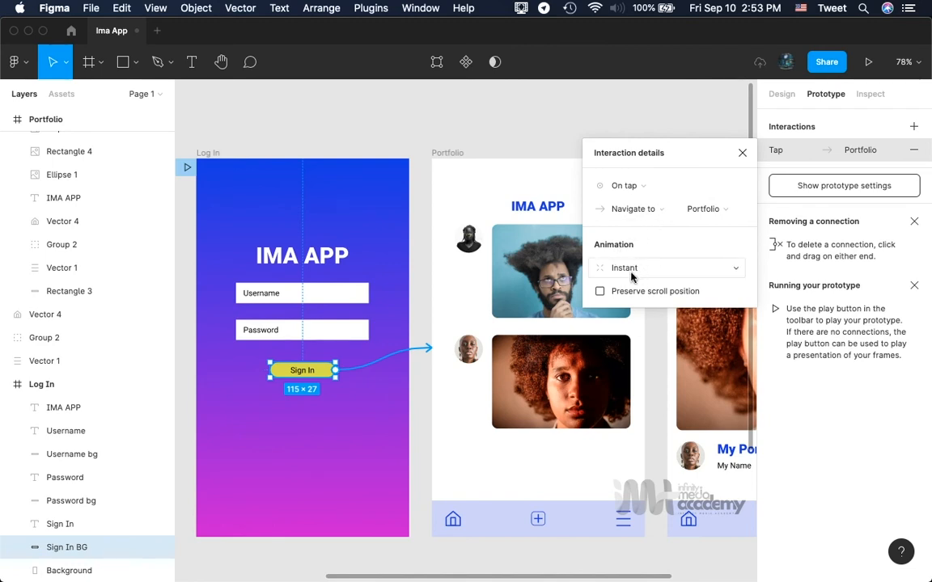
- Set the animation of the Sign In transition to Slide in and close the interaction details
left_click(734, 272)
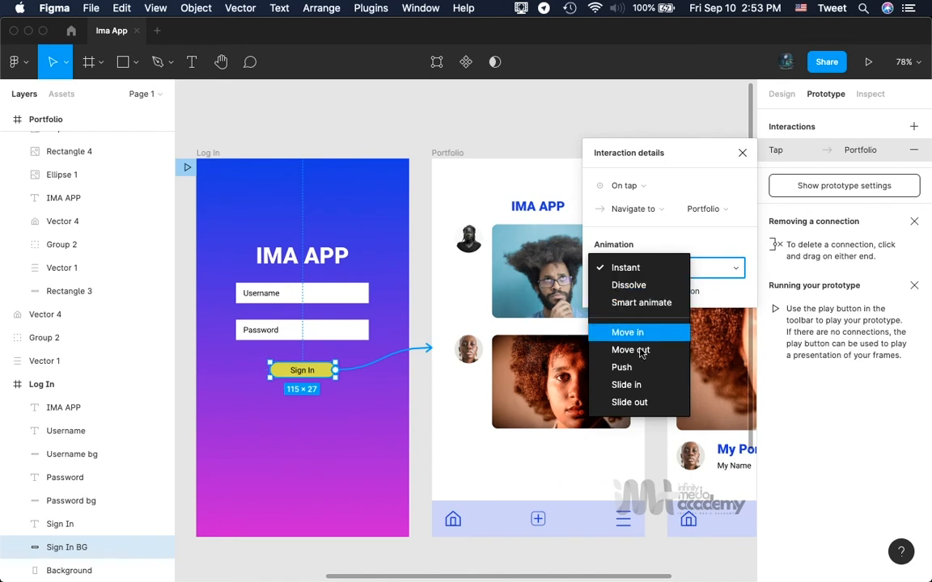
left_click(657, 390)
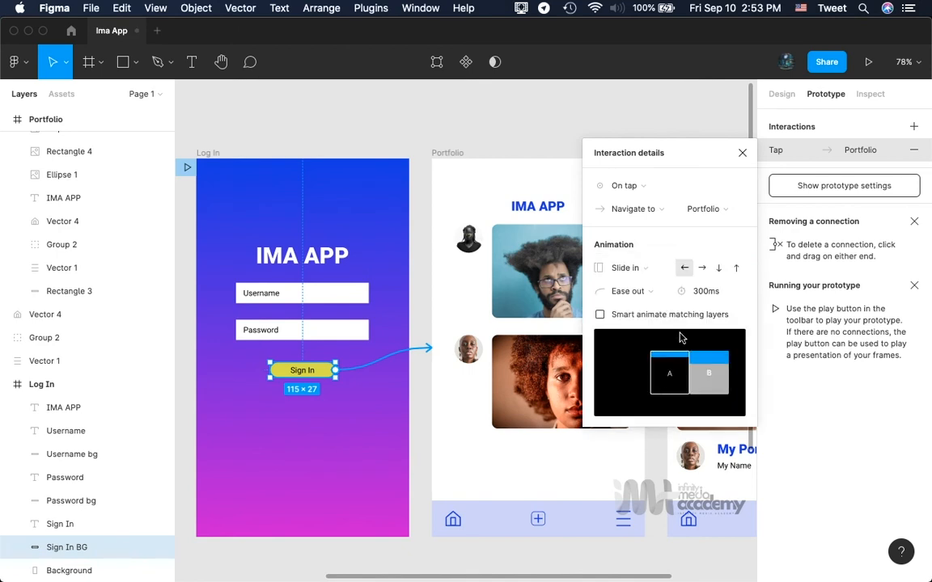
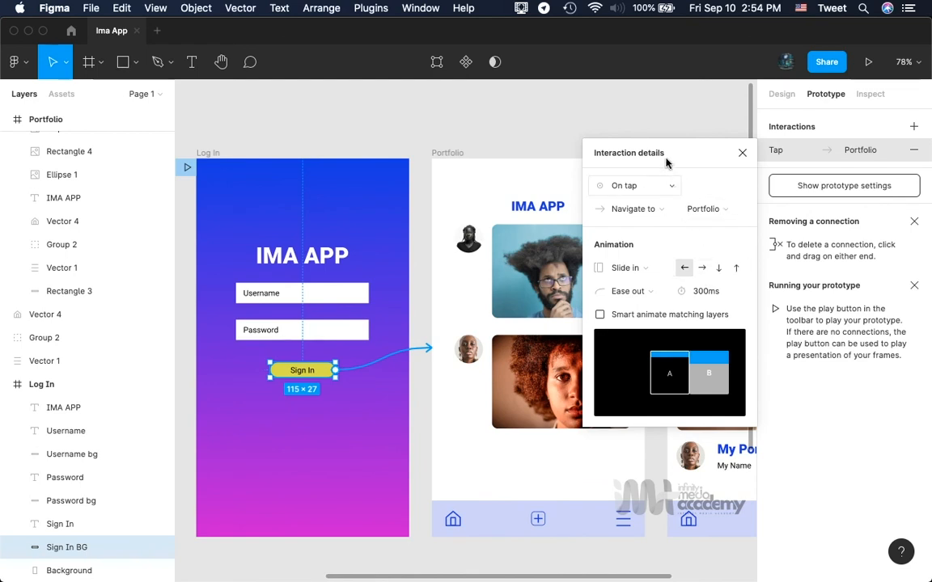
left_click(742, 153)
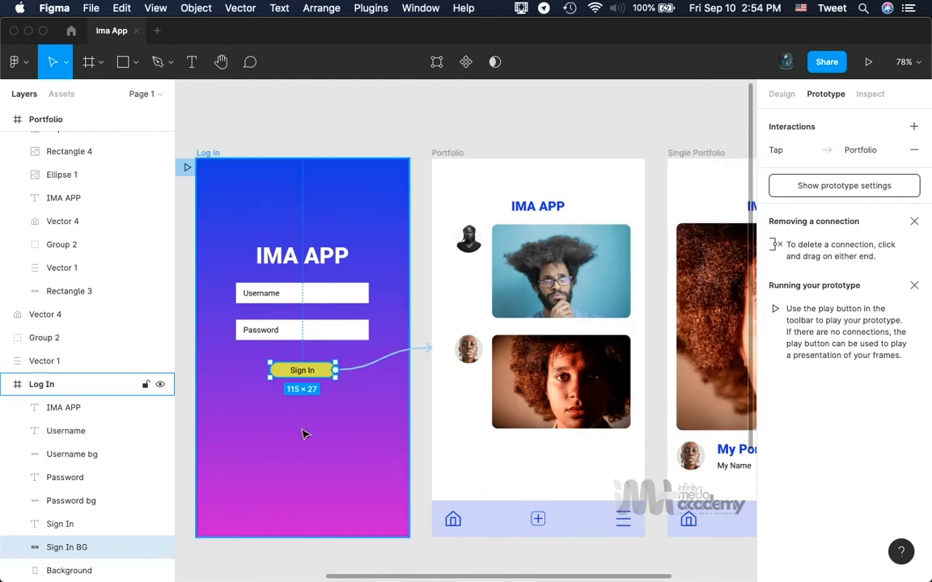
- Preview the prototype, test the Sign In button on the login screen, and return to the Ima App design file
left_click(869, 64)
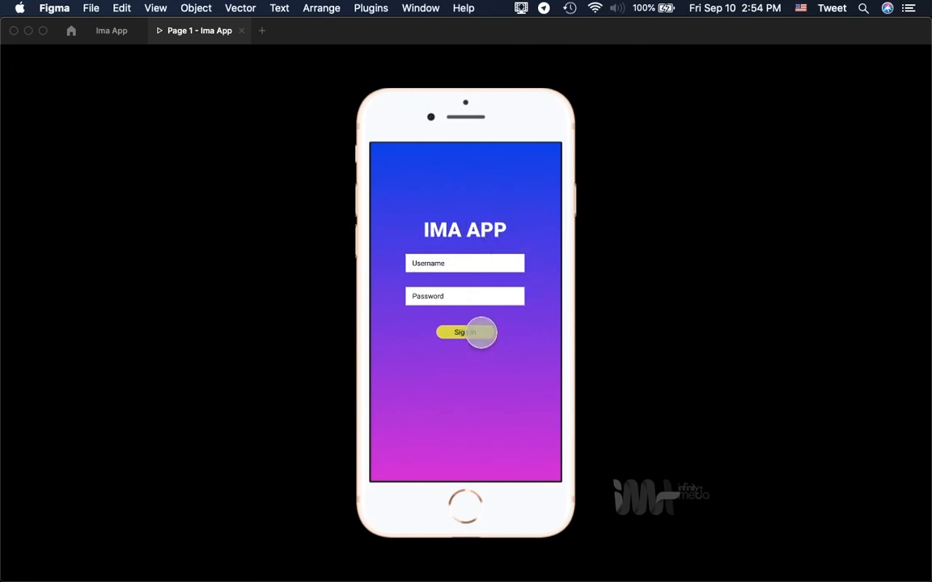
left_click(479, 332)
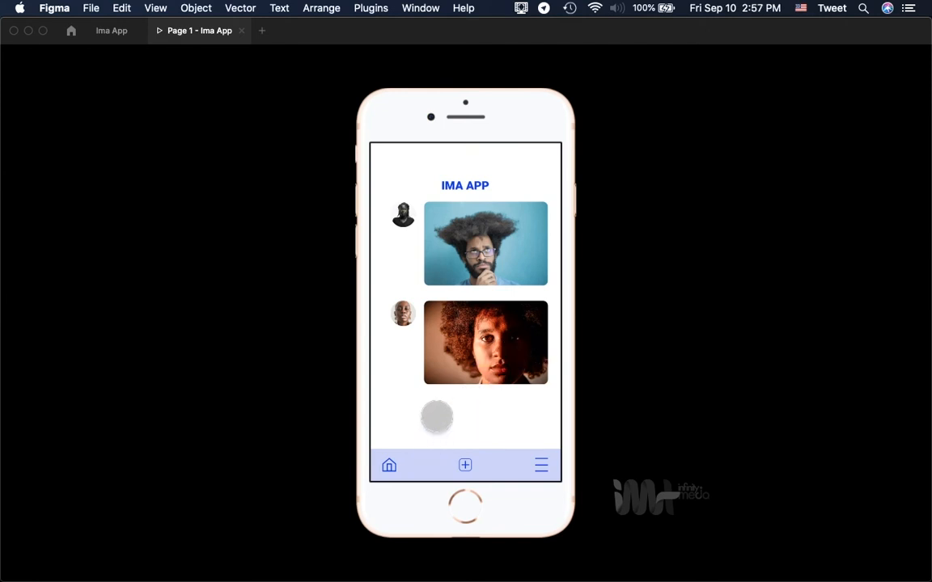
left_click(120, 33)
- Add a prototype interaction with the On tap trigger to the lower image in the Portfolio frame
scroll(453, 324, "right", 3)
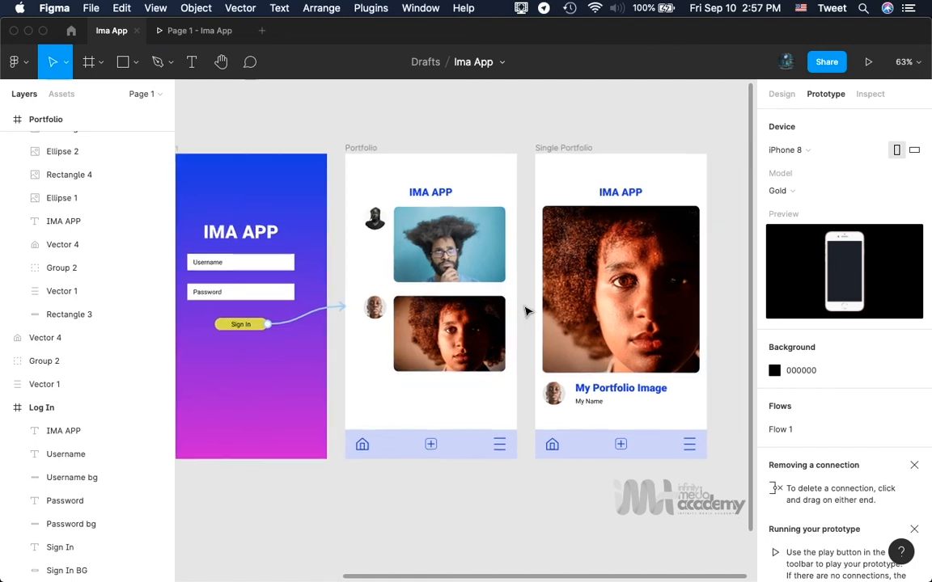
scroll(376, 368, "left", 2)
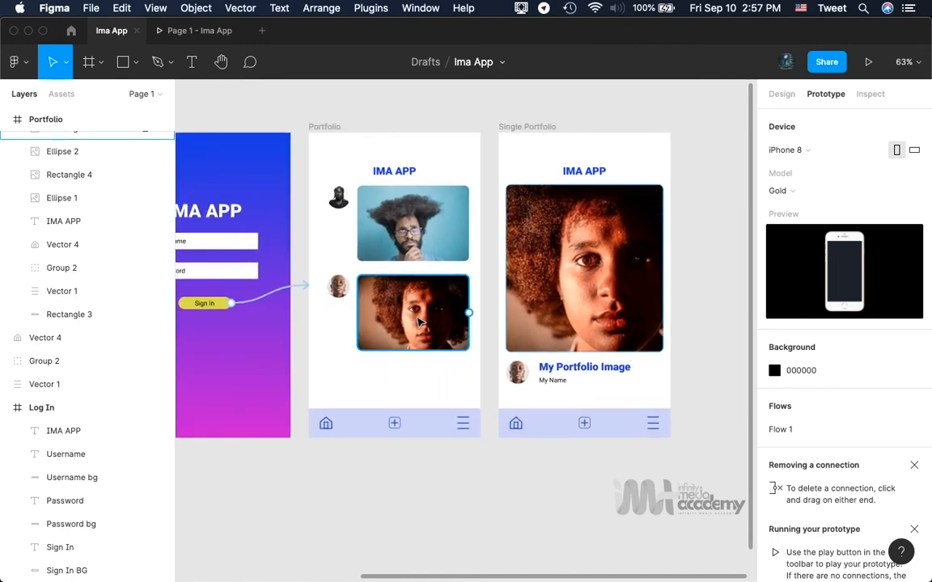
left_click(469, 314)
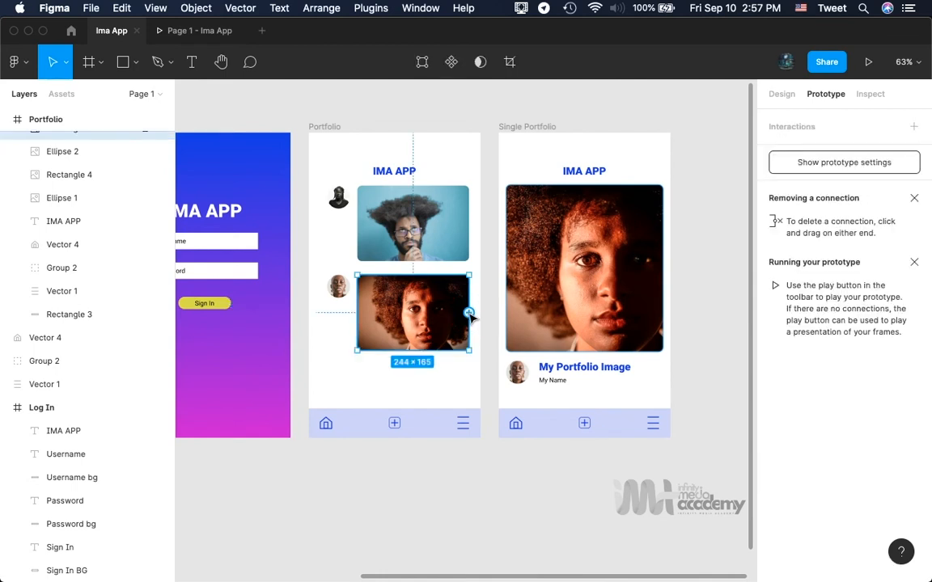
left_click(812, 131)
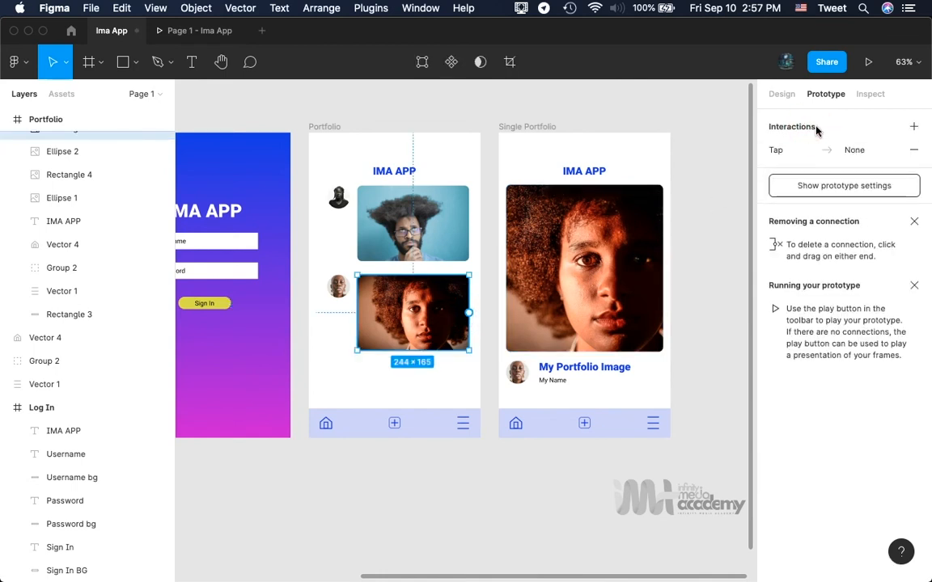
left_click(785, 154)
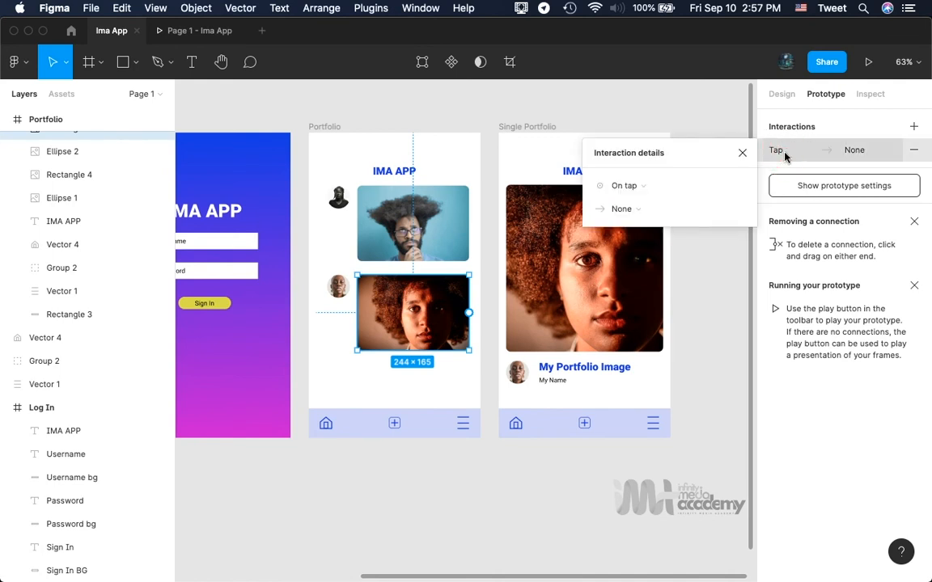
left_click(634, 195)
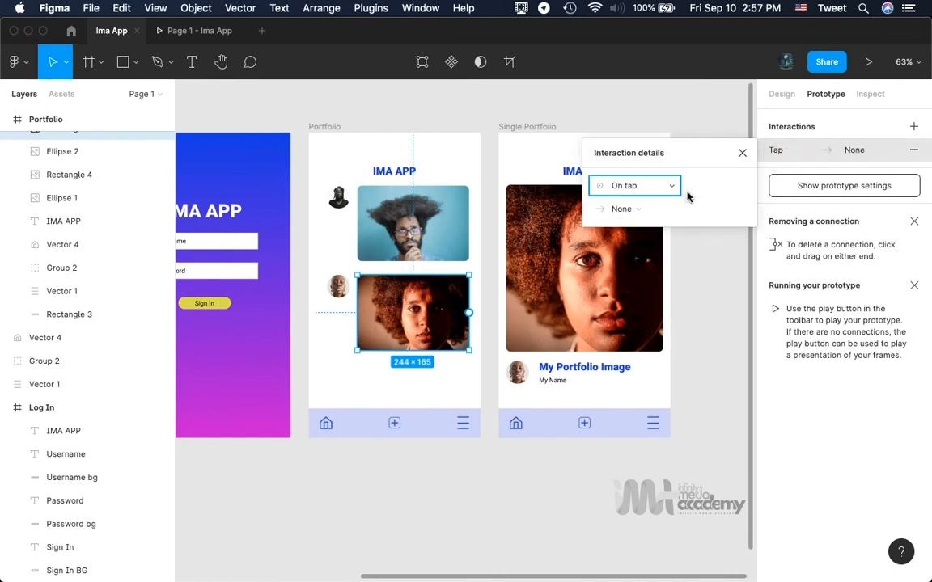
- Make the lower Portfolio image's interaction navigate to the Single Portfolio frame
left_click(636, 212)
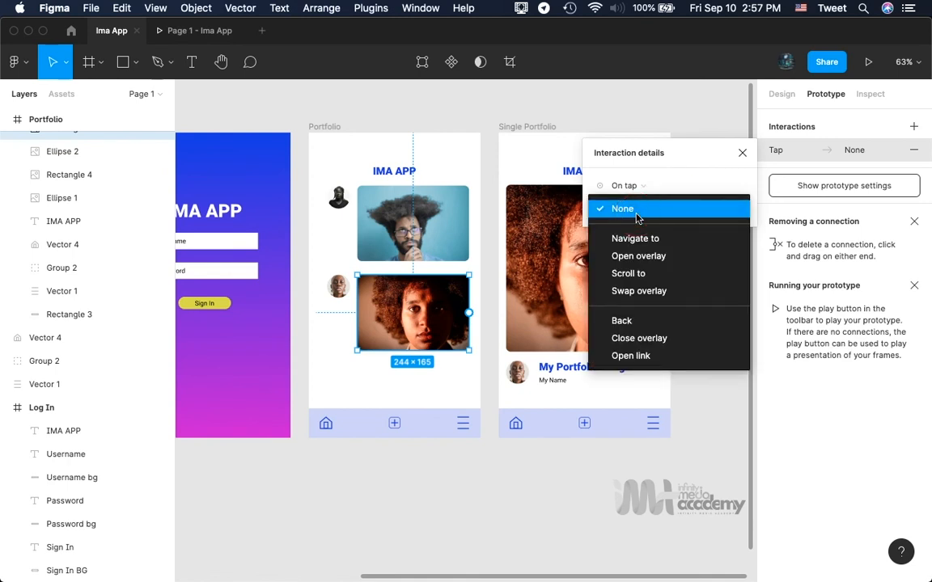
left_click(664, 238)
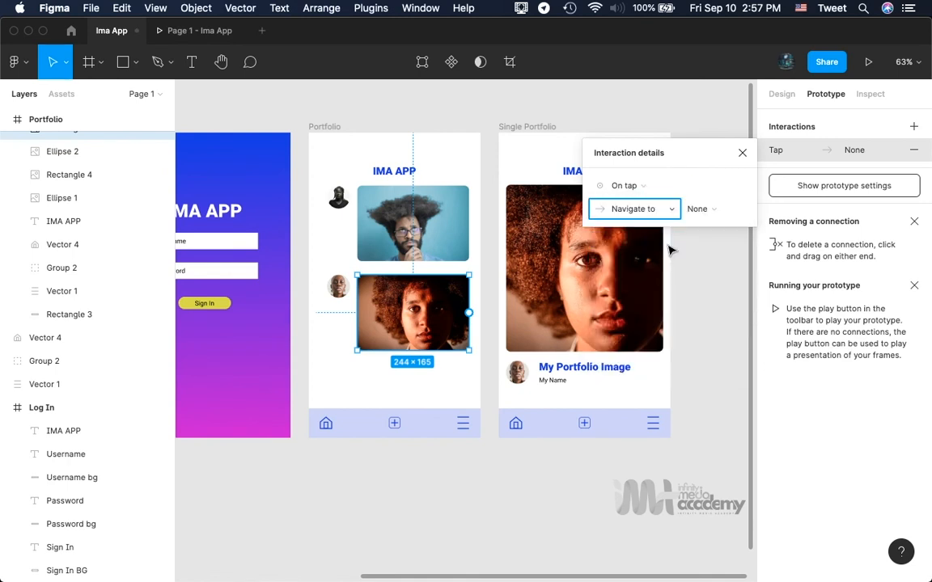
left_click(711, 211)
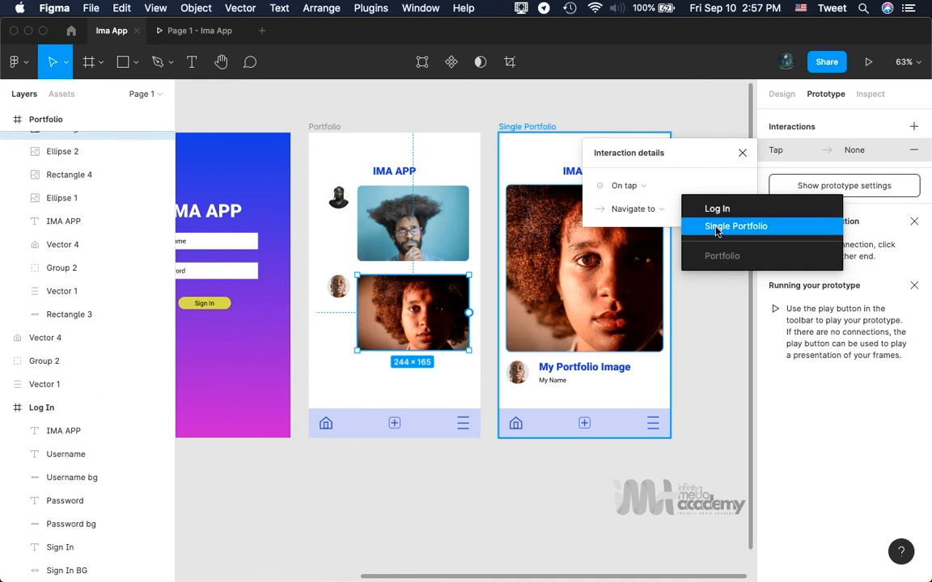
left_click(716, 229)
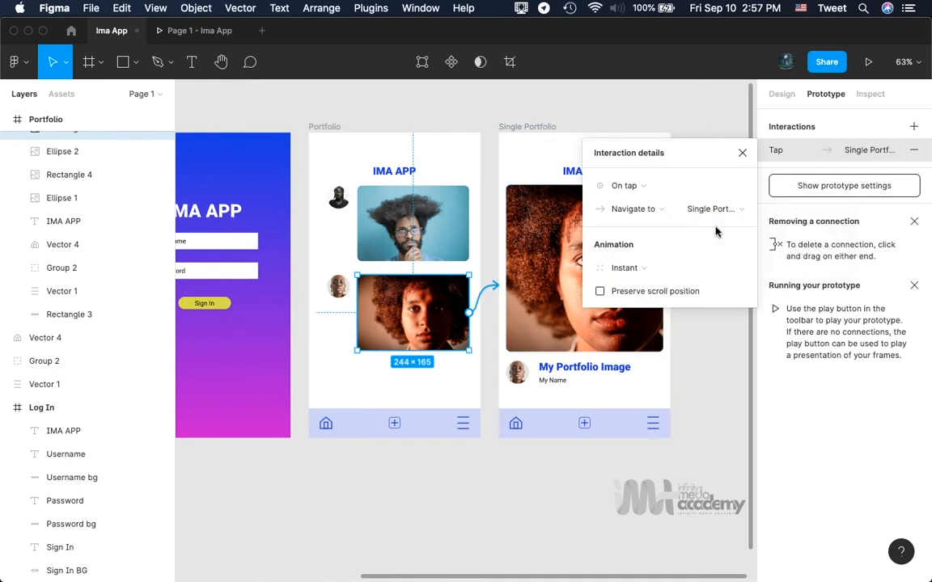
- Set the lower image's transition animation to Slide in and close the interaction details
left_click(661, 267)
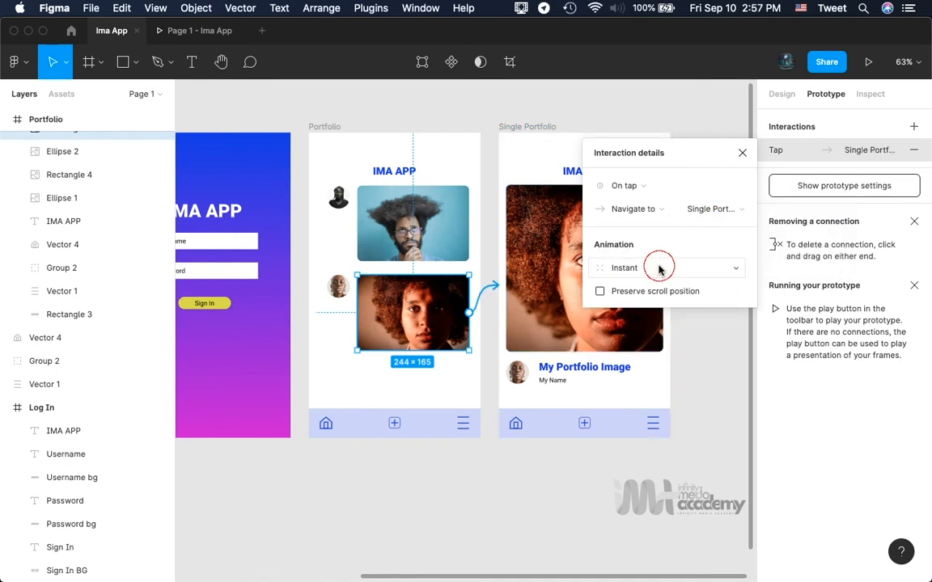
left_click(652, 385)
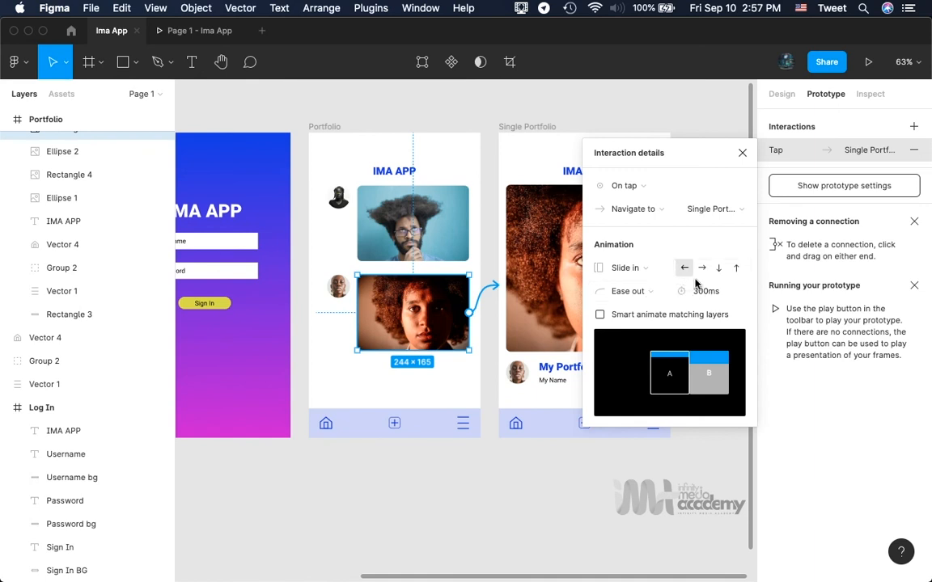
left_click(743, 155)
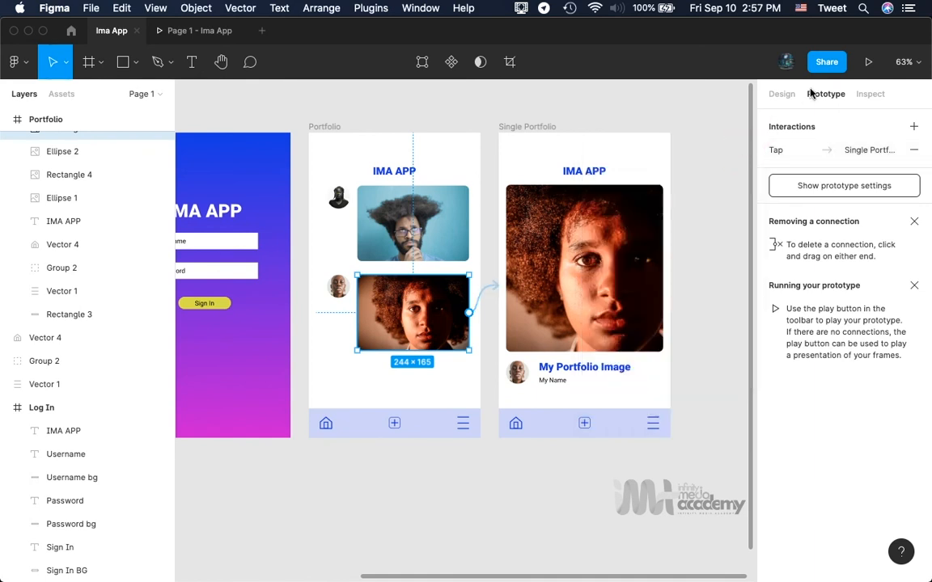
- Preview the prototype, test the lower image on the Portfolio screen, and return to the Ima App design file
left_click(868, 63)
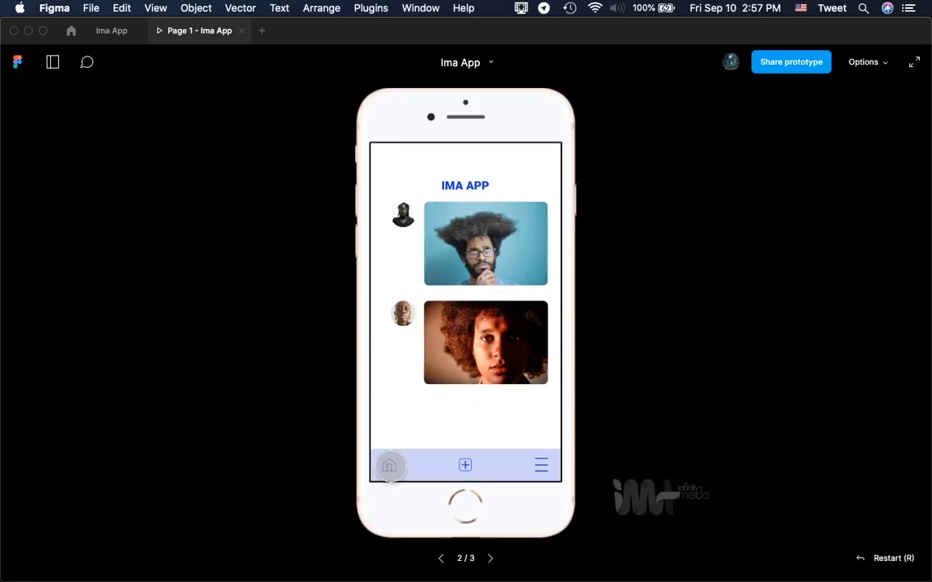
left_click(481, 346)
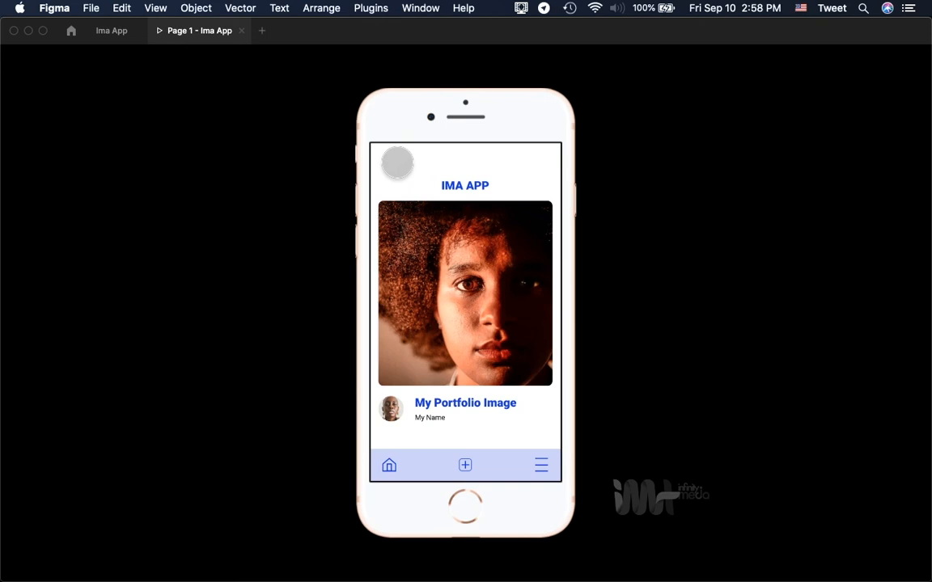
left_click(114, 32)
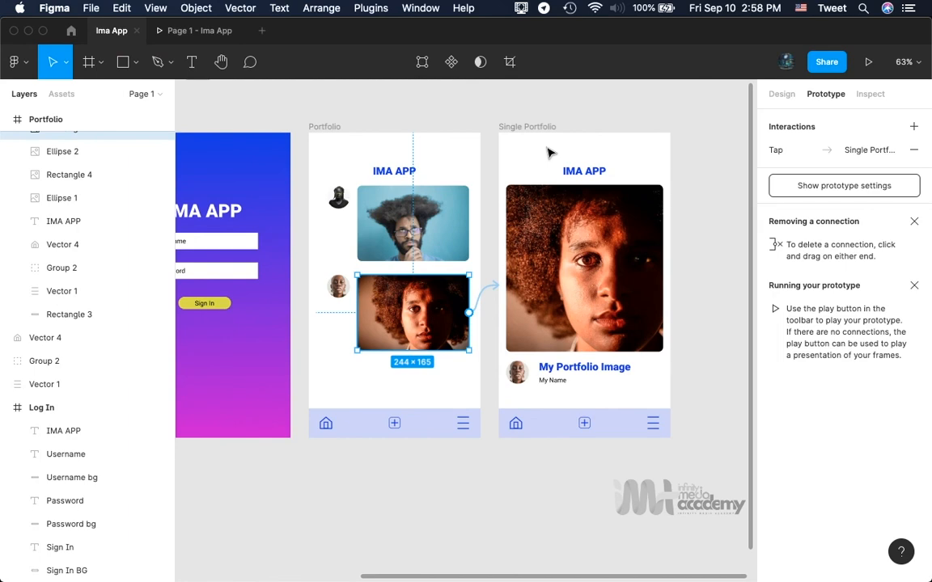
- Draw a left-pointing back arrow about 24 wide and 28 high with the Pen tool in the Single Portfolio frame's top-left corner
scroll(547, 152, "up", 10)
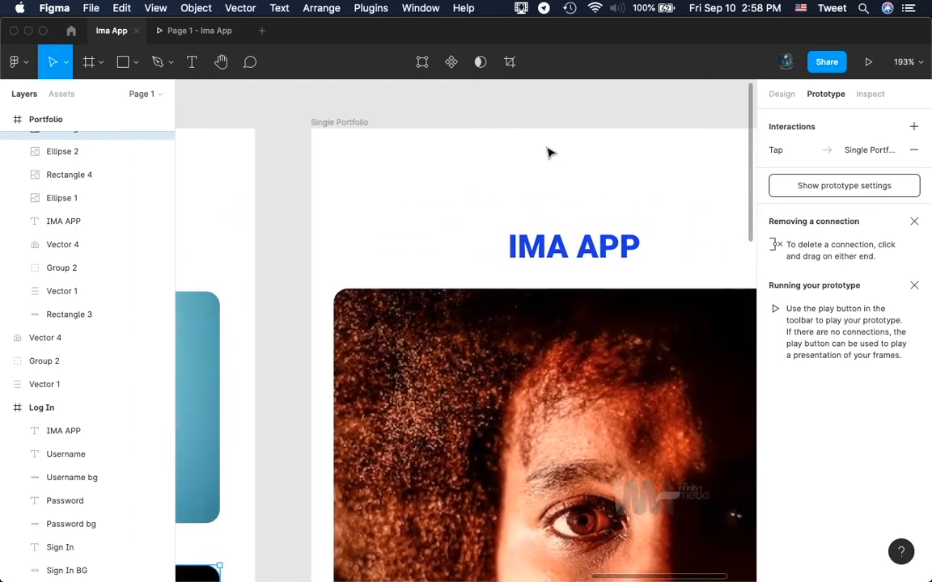
scroll(548, 153, "right", 3)
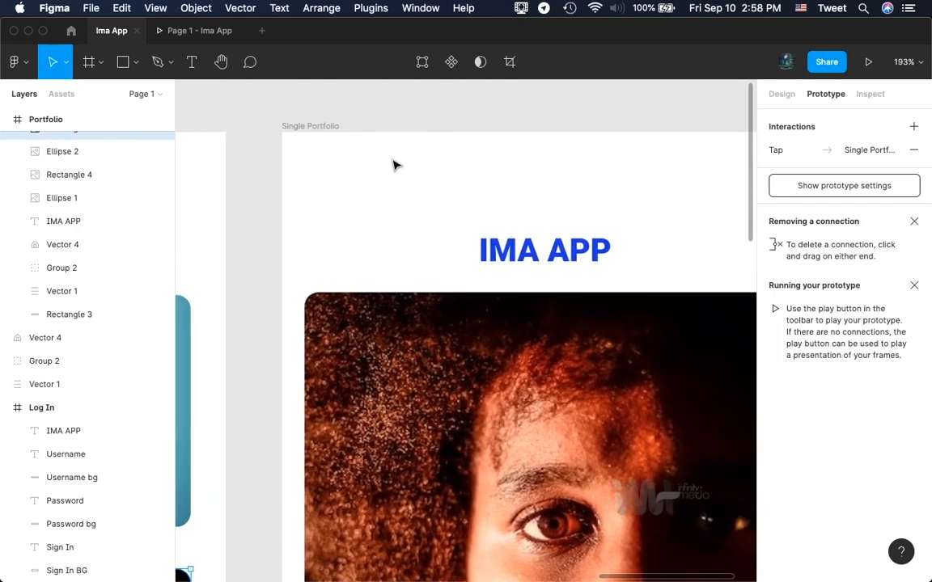
left_click(157, 62)
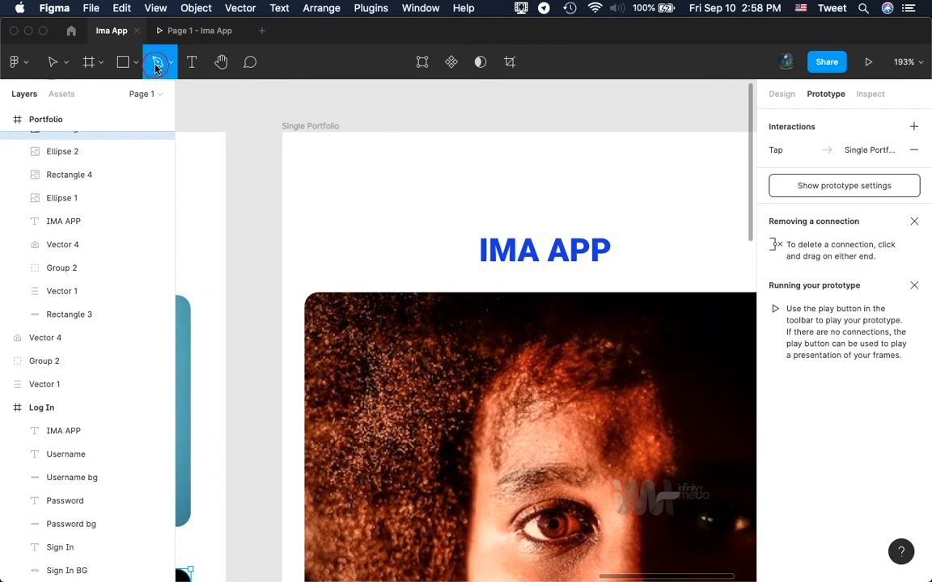
left_click(786, 95)
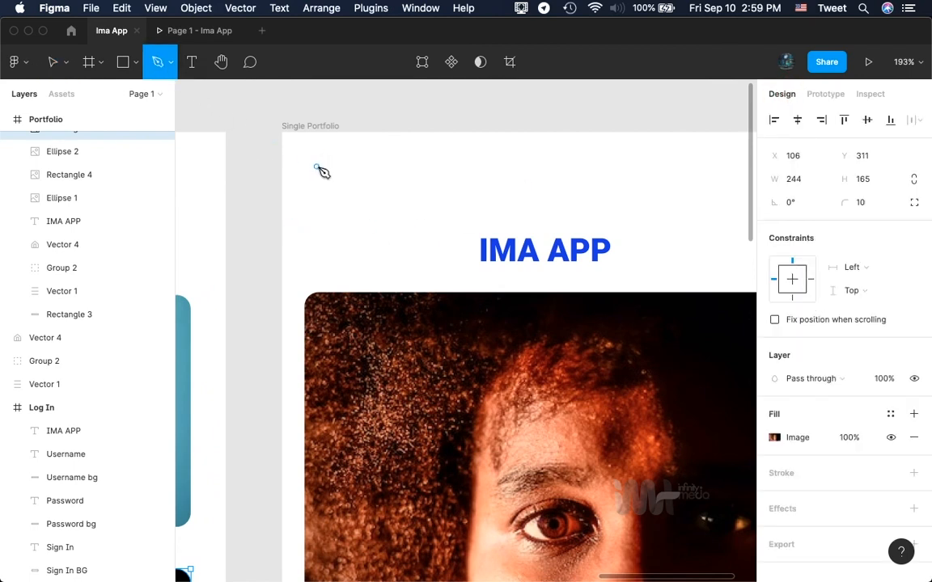
left_click(317, 164)
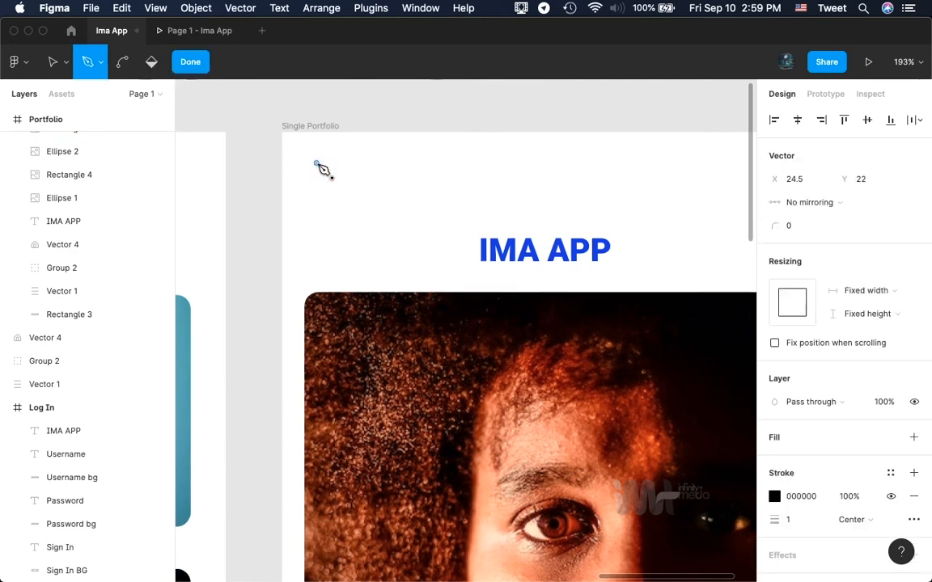
left_click(308, 185)
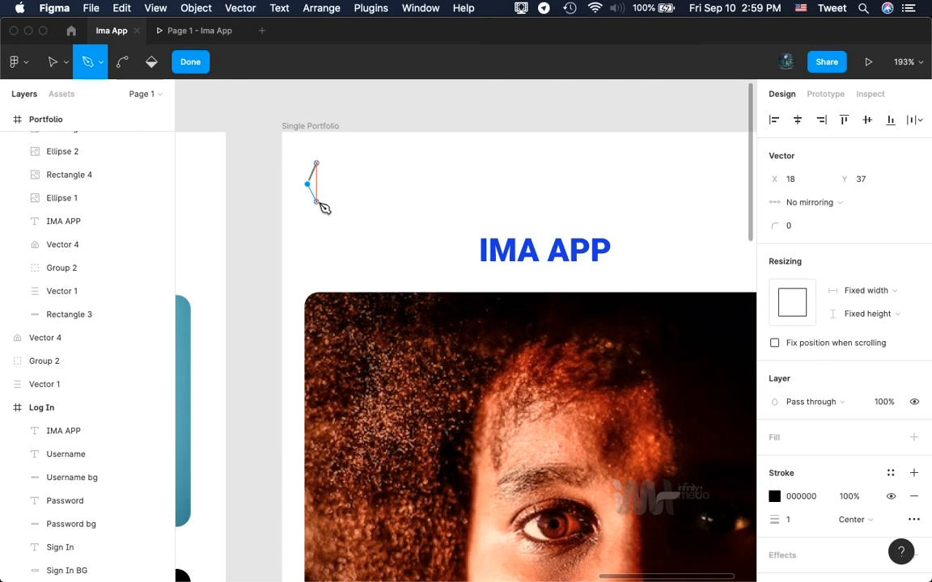
left_click(316, 201)
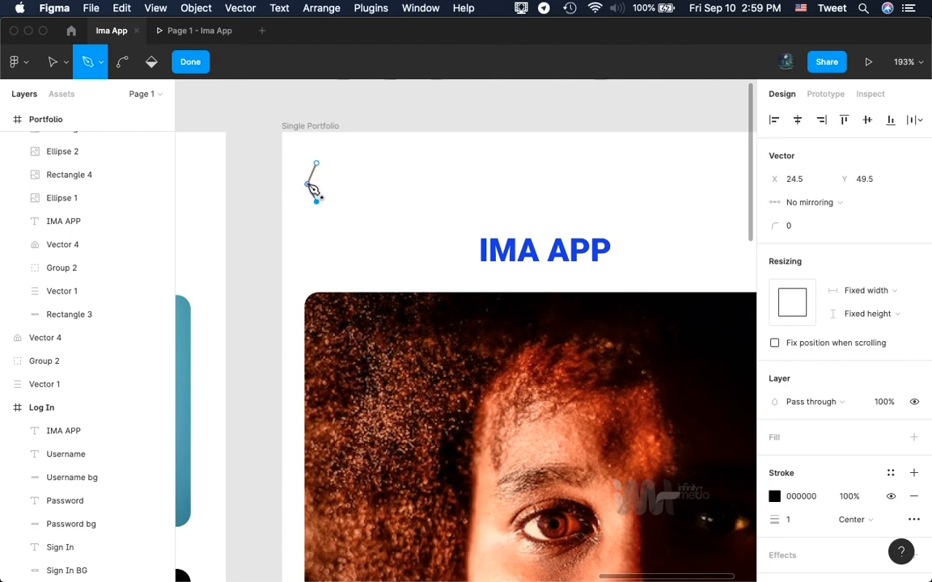
key("super+z")
left_click(308, 185)
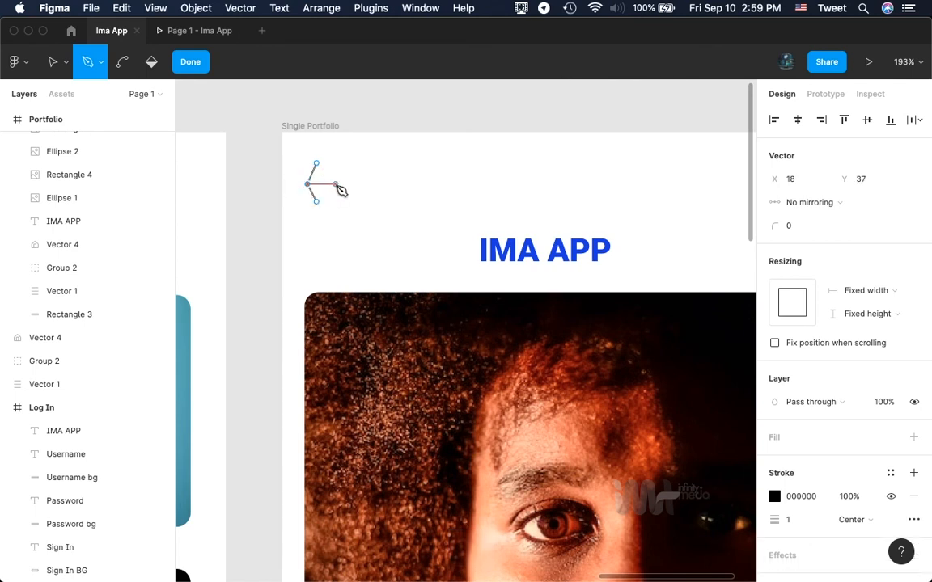
left_click(341, 185)
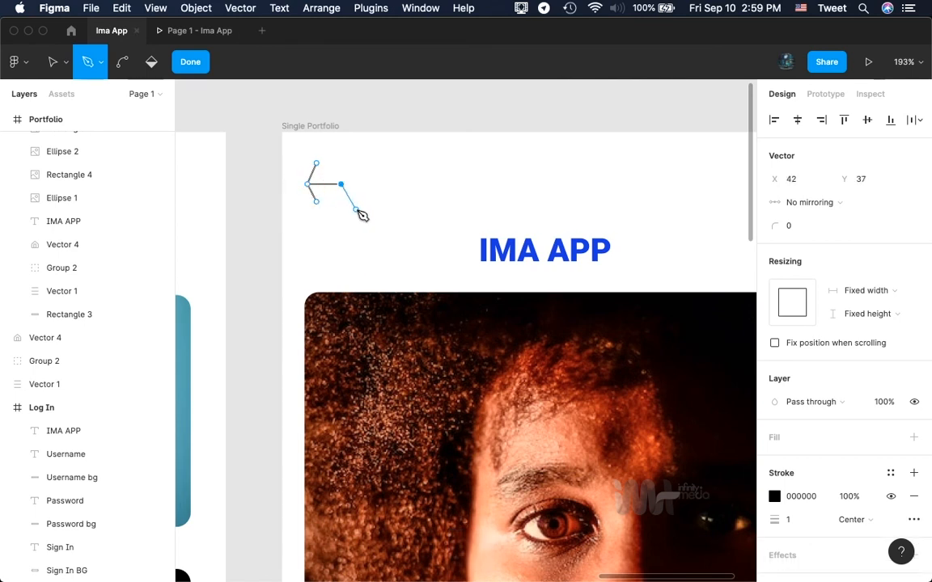
key("super+z")
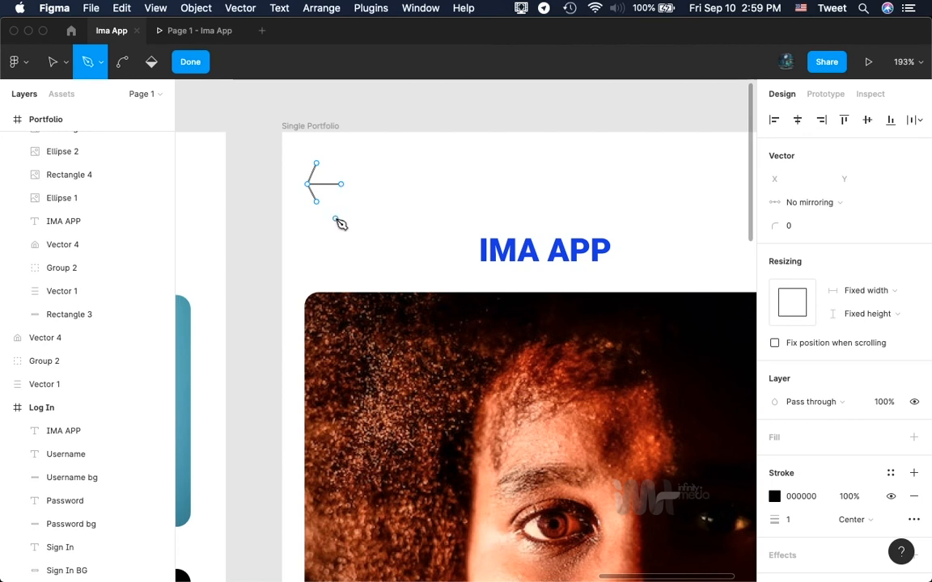
- Adjust the arrowhead by moving its lower end point to about X 28, Y 50.5 and its upper one to about X 28, Y 23
key("v")
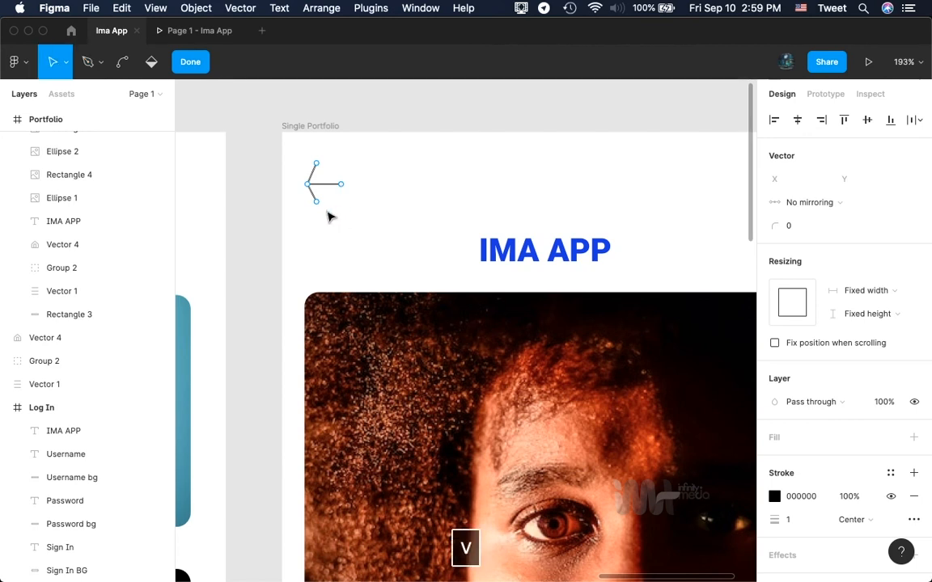
left_click_drag(316, 202, 322, 203)
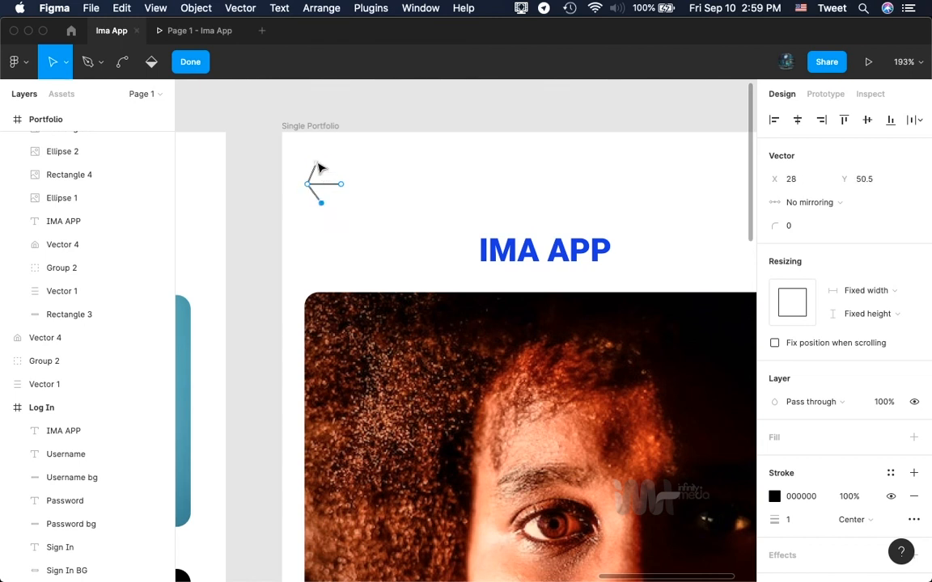
left_click_drag(316, 163, 322, 164)
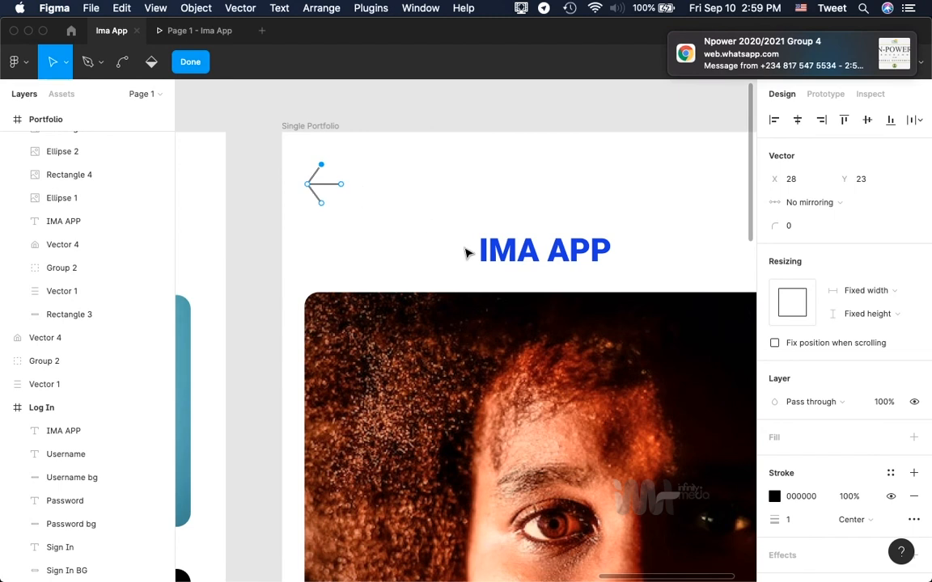
- Set the back arrow's stroke weight to 3
left_click(791, 522)
key("Up")
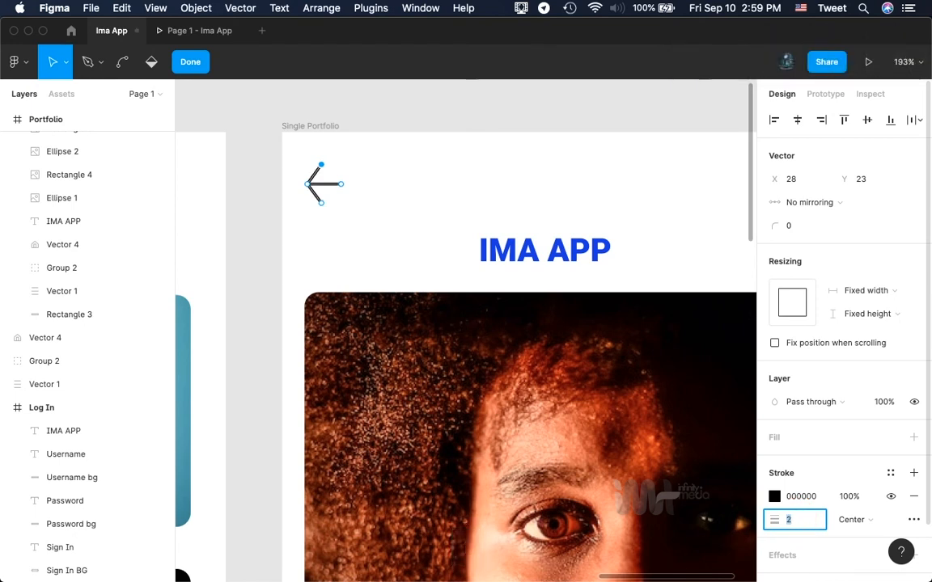
key("Up")
key("Return")
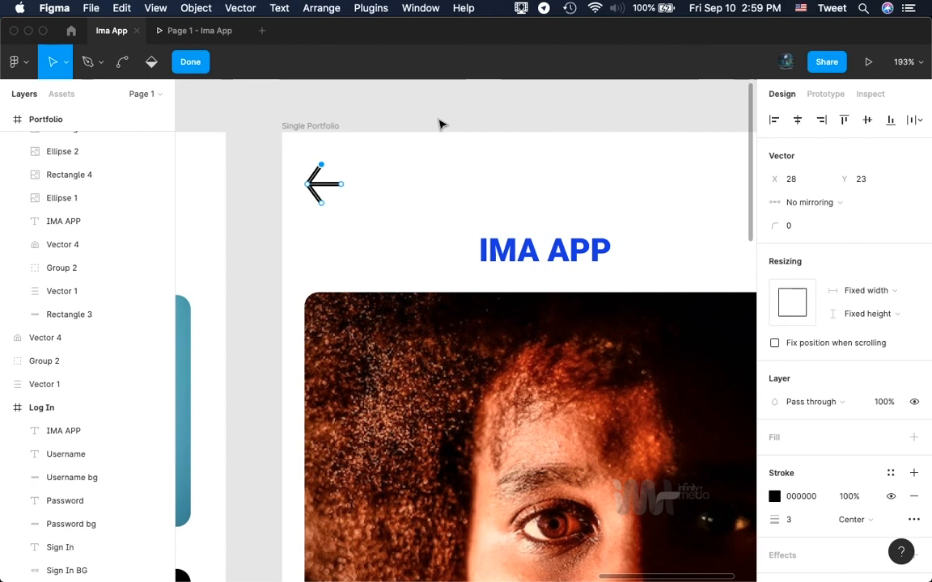
- Recolor the back arrow's stroke to 1732EC by sampling the blue of the IMA APP title
left_click(775, 497)
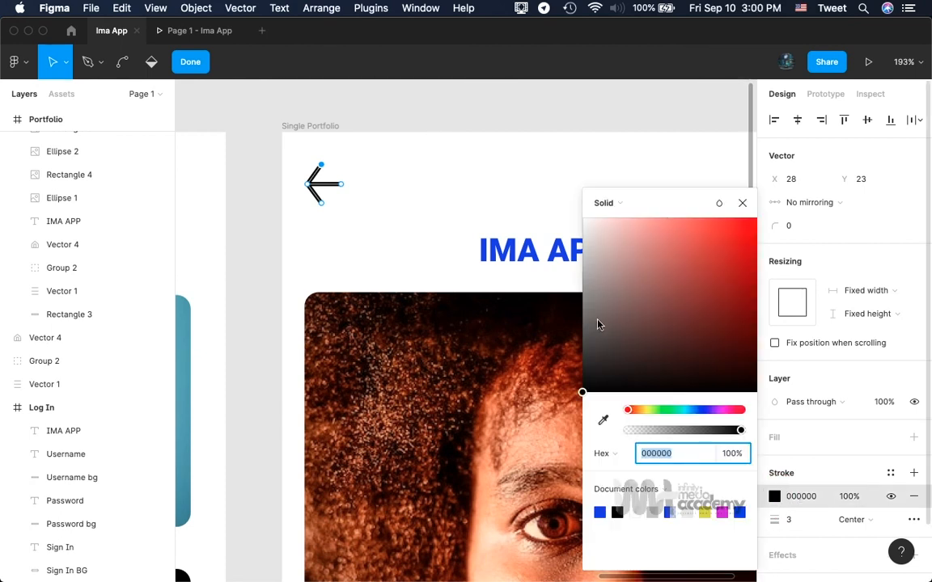
left_click(603, 421)
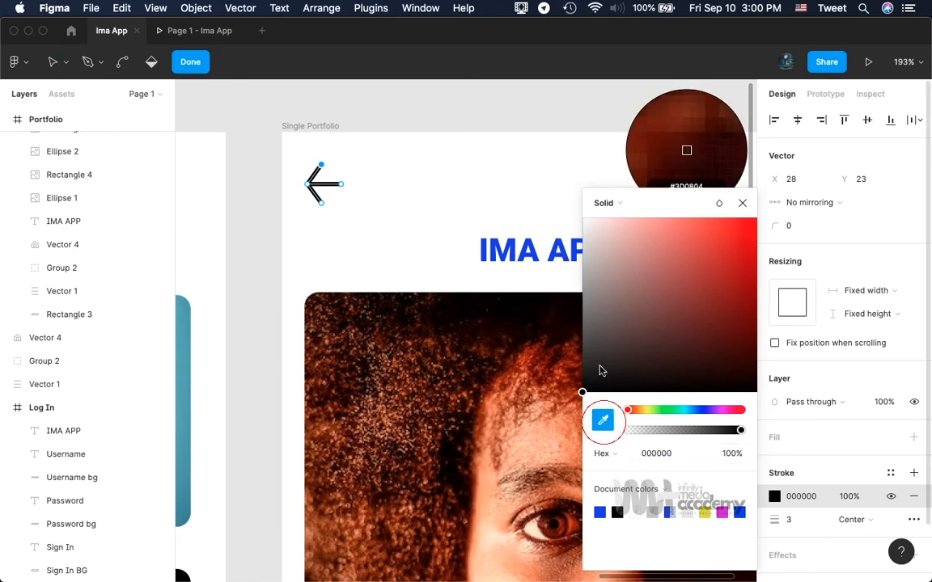
left_click(568, 247)
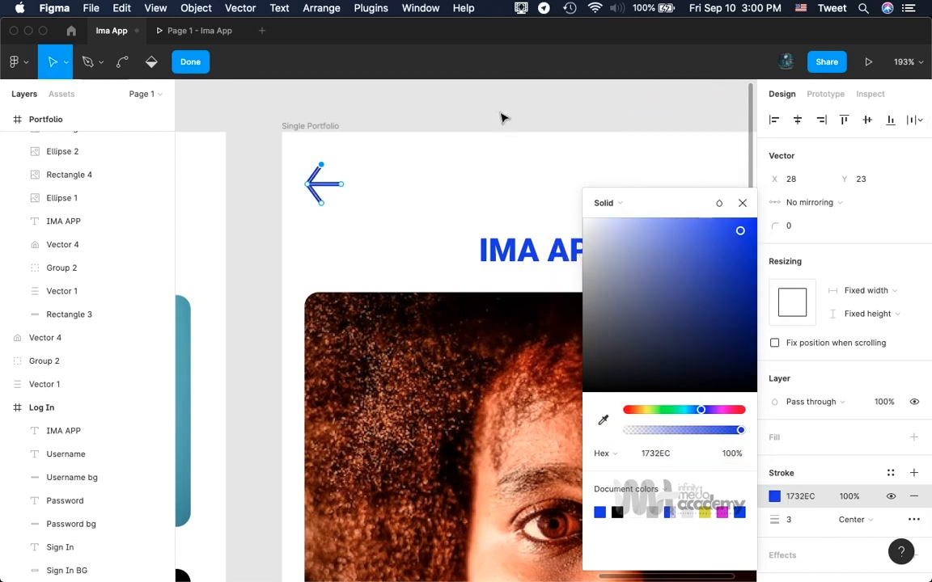
key("shift+1")
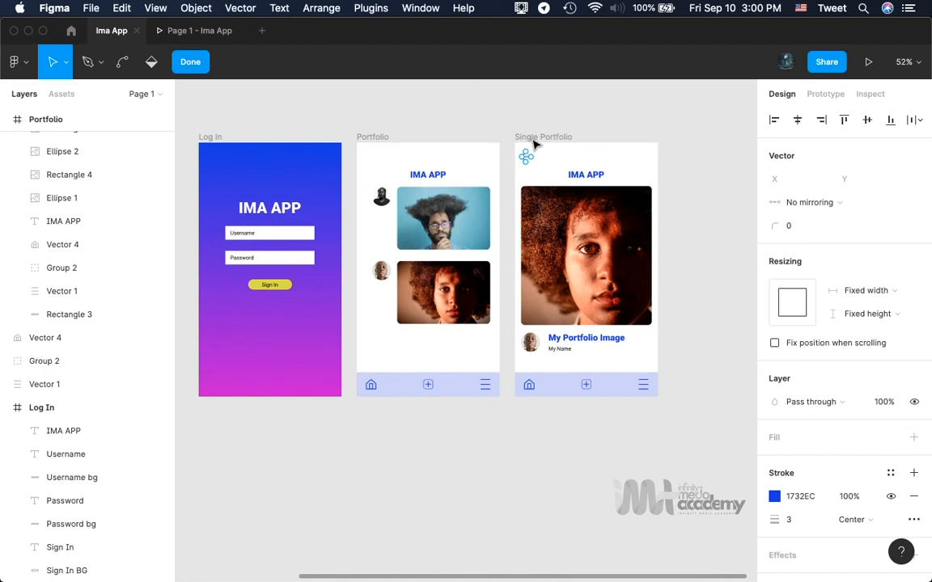
- Finish editing the back arrow's vector shape and give it an On tap interaction that navigates to the Portfolio frame
left_click(192, 62)
left_click(576, 120)
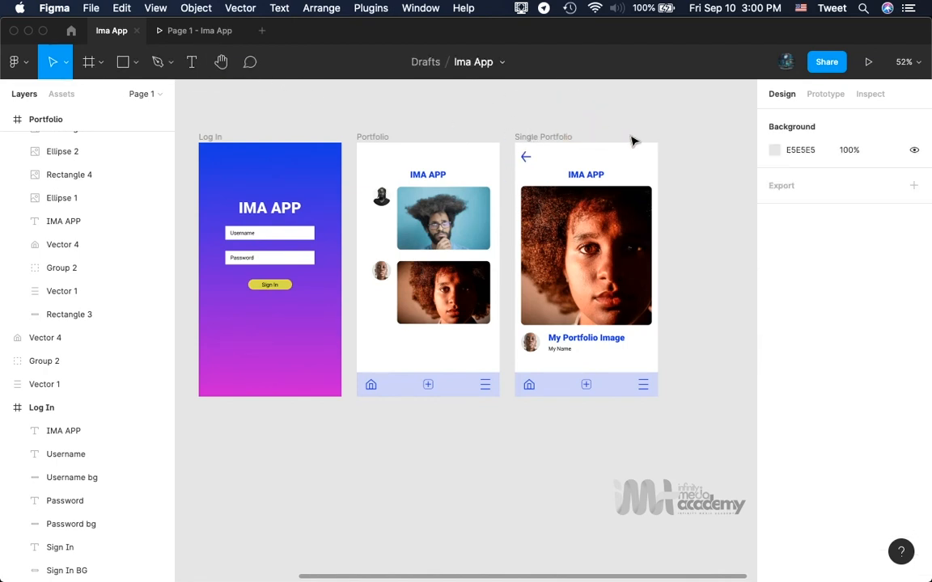
left_click(822, 98)
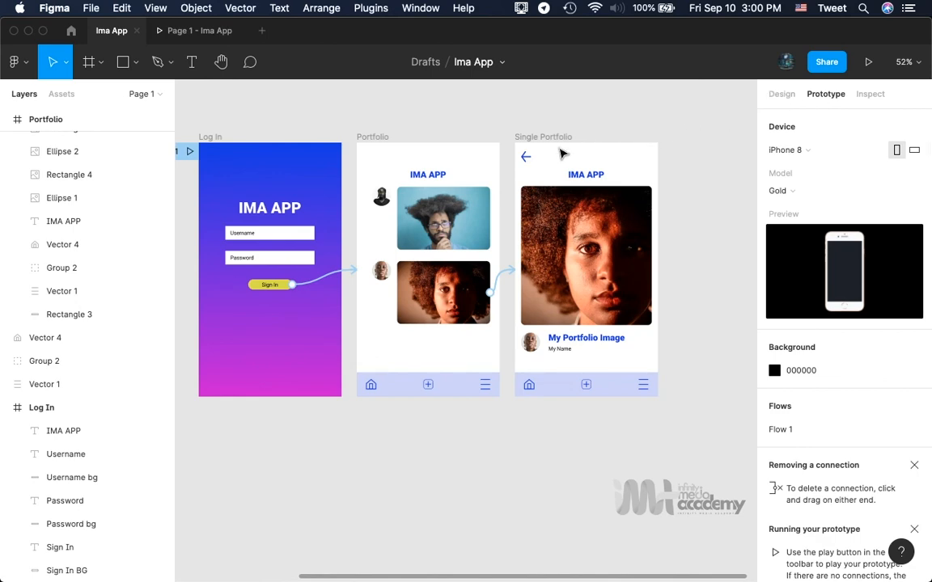
scroll(556, 156, "up", 3)
scroll(555, 156, "up", 2)
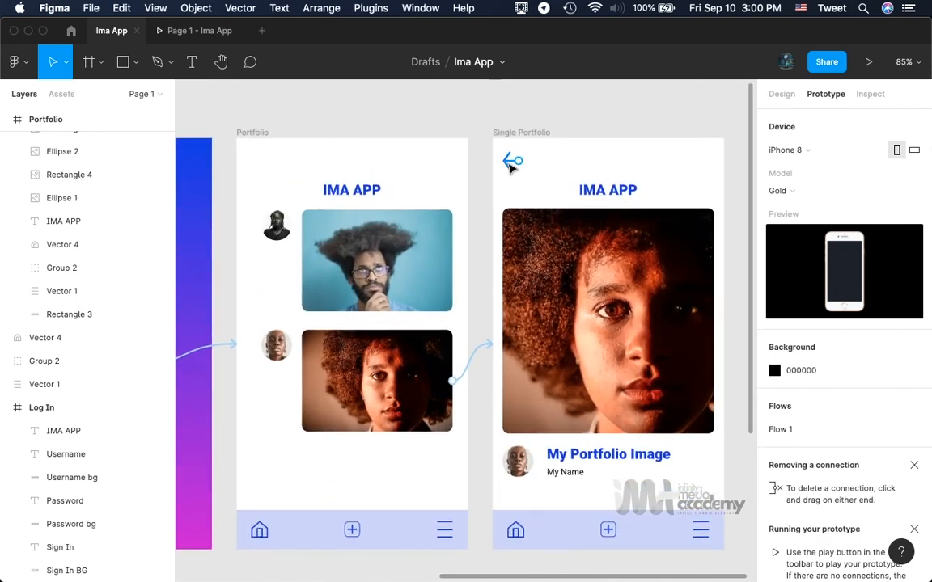
left_click(512, 161)
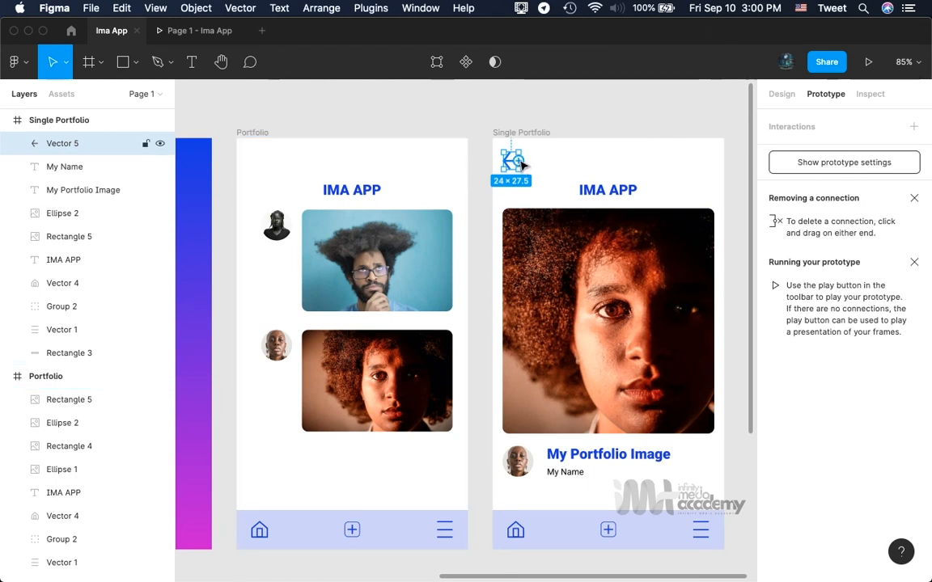
left_click(807, 130)
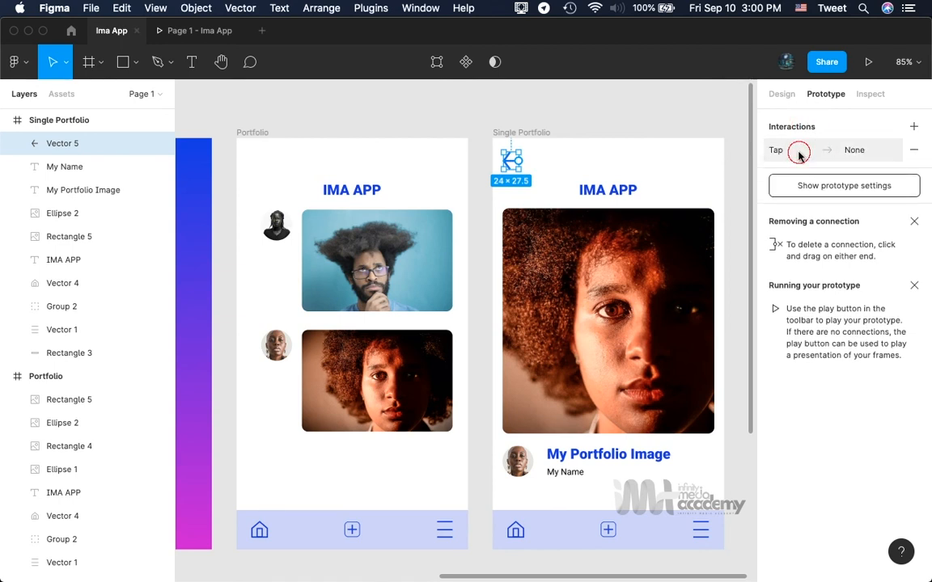
left_click(797, 150)
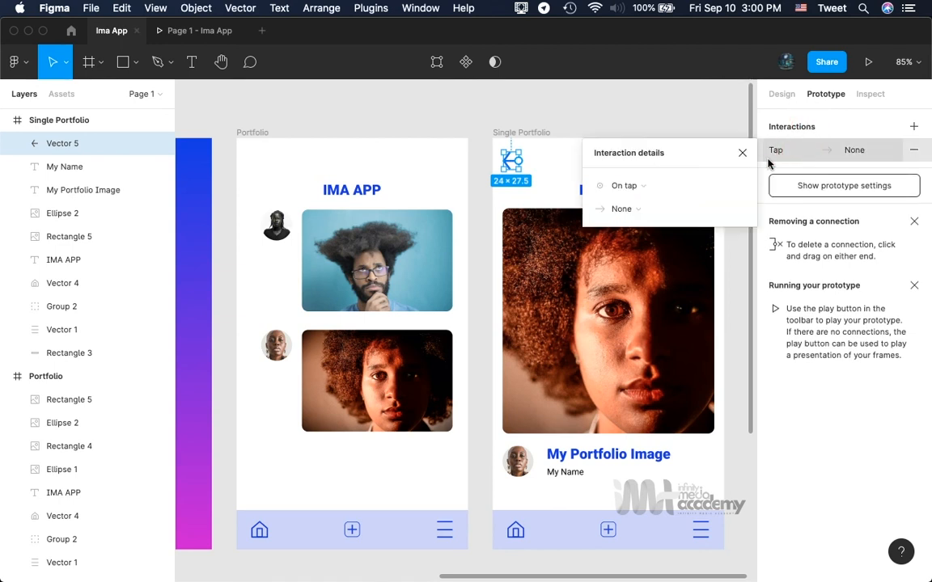
left_click(631, 210)
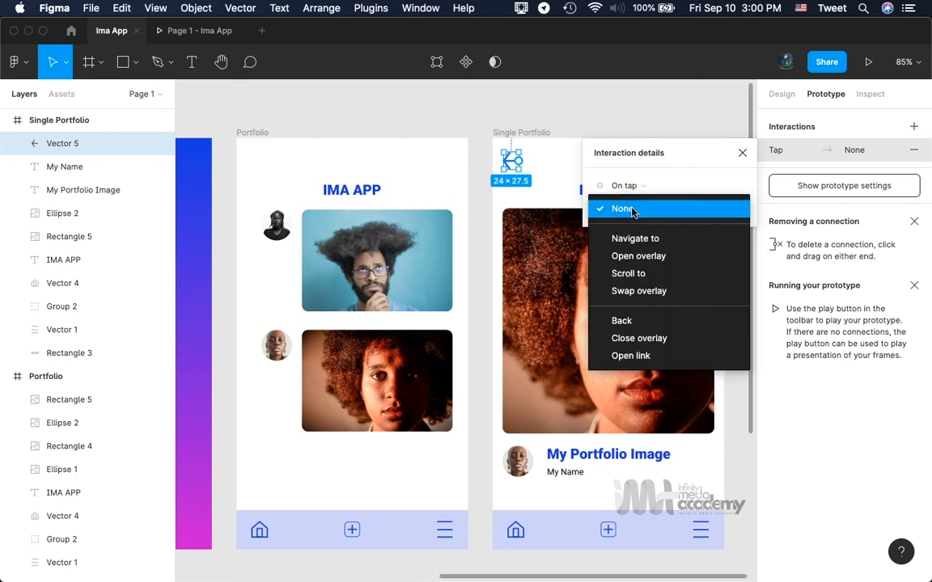
left_click(652, 241)
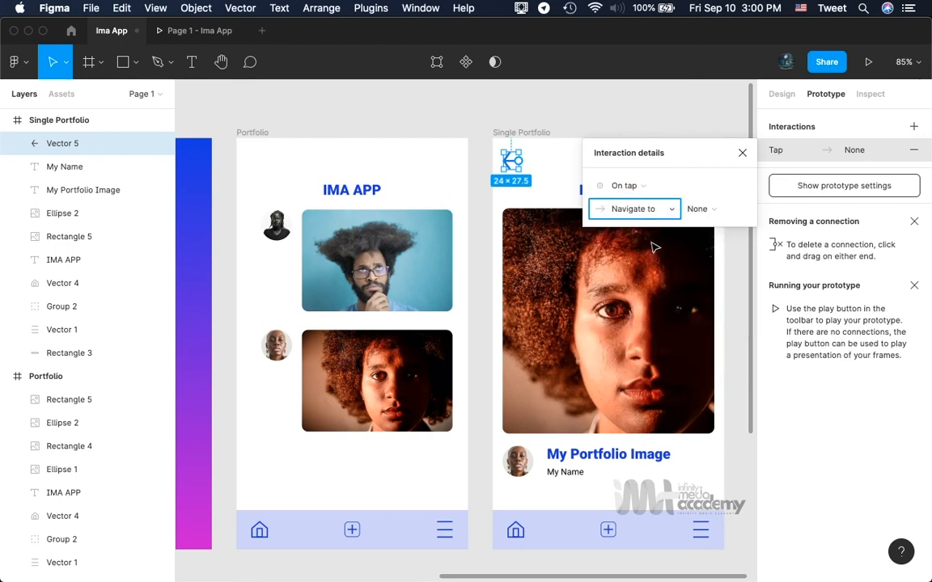
left_click(705, 211)
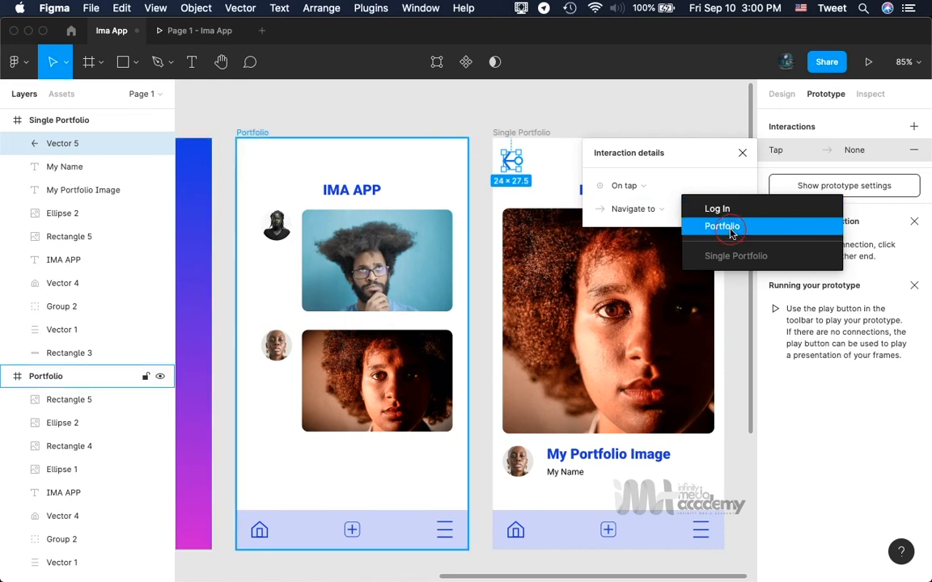
left_click(730, 230)
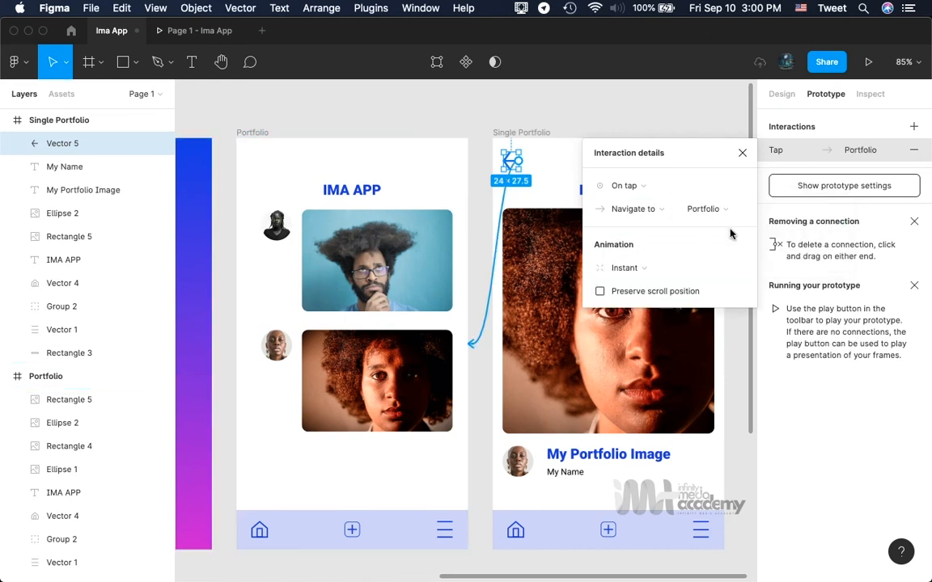
- Set the back arrow interaction's animation to Slide out with the direction pointing right
left_click(644, 268)
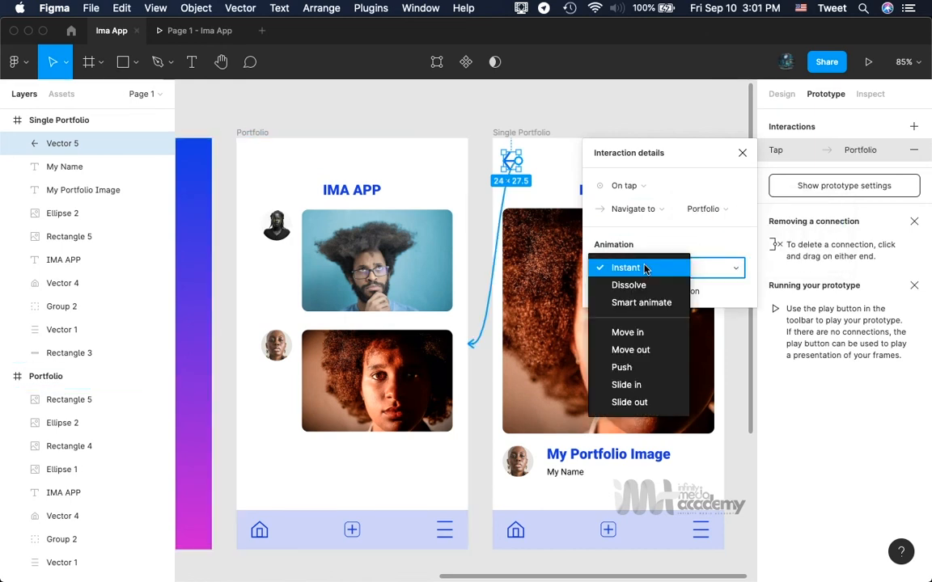
left_click(653, 403)
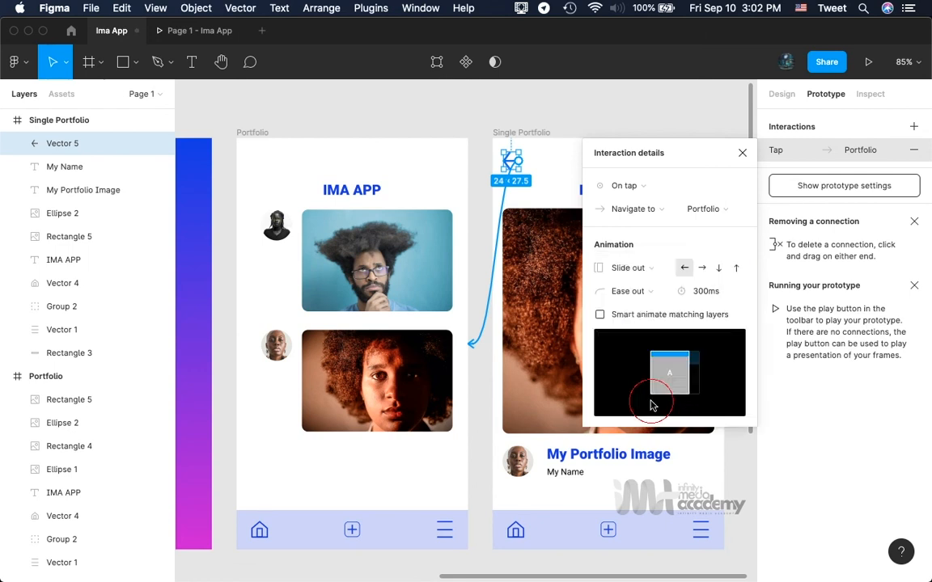
left_click(701, 269)
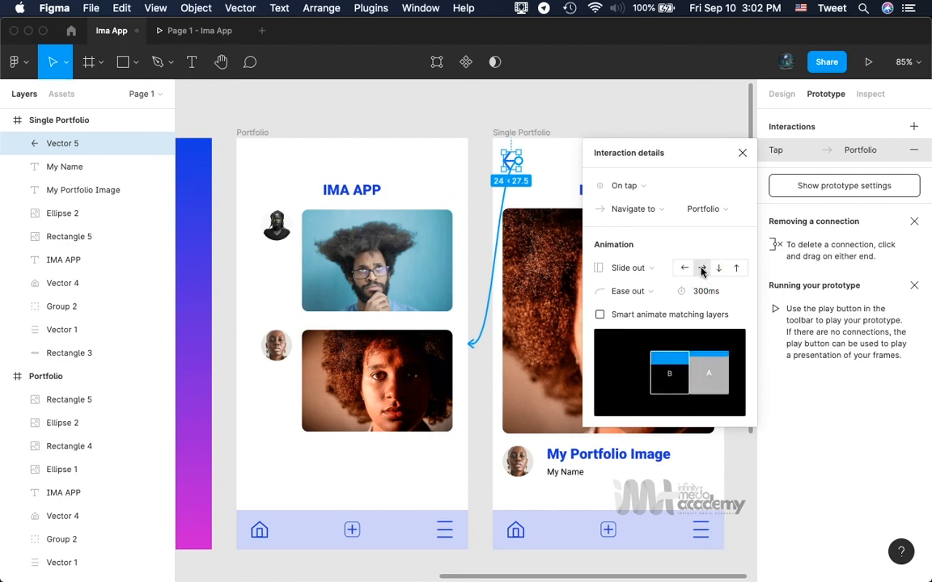
left_click(743, 154)
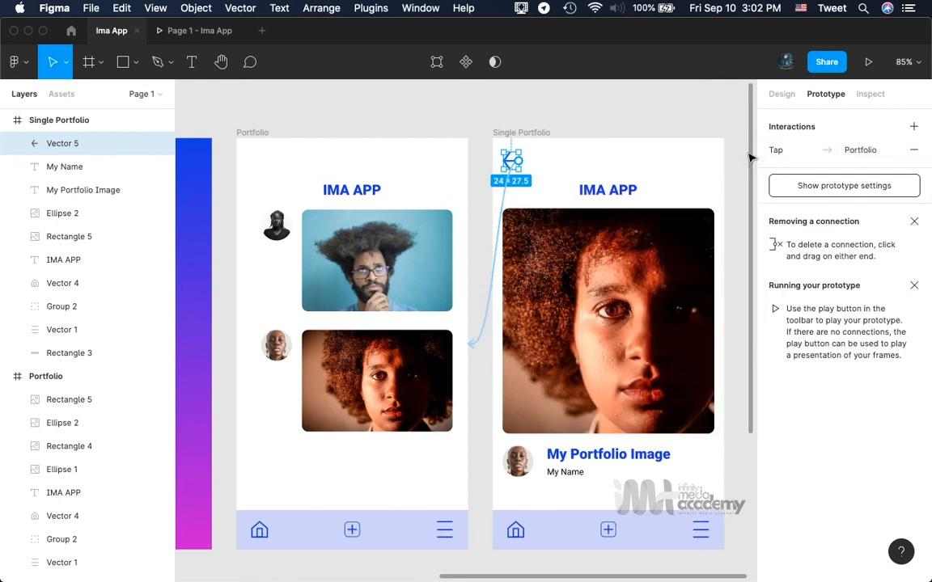
- Preview the prototype, testing the back arrow and the lower portfolio image's link repeatedly, and return to the Ima App design file
left_click(869, 63)
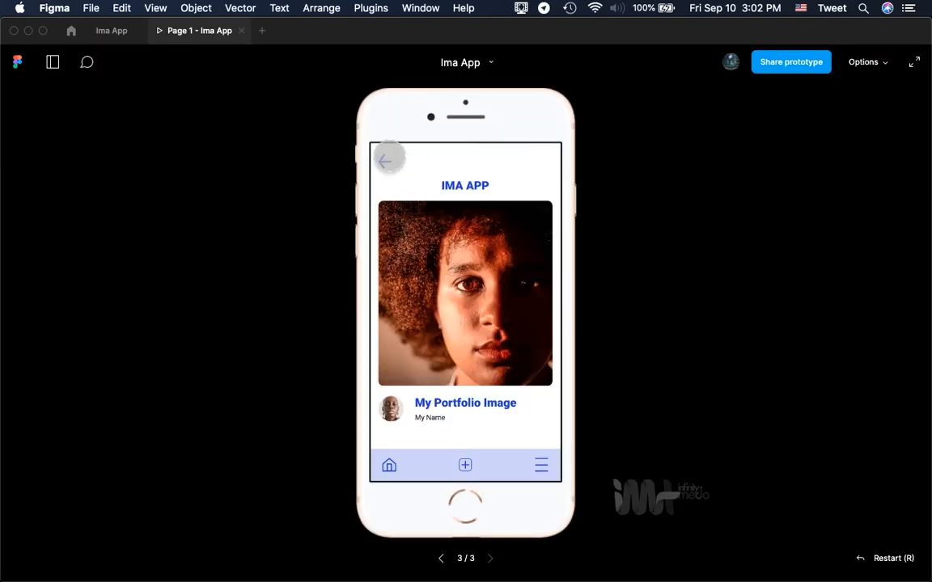
left_click(387, 159)
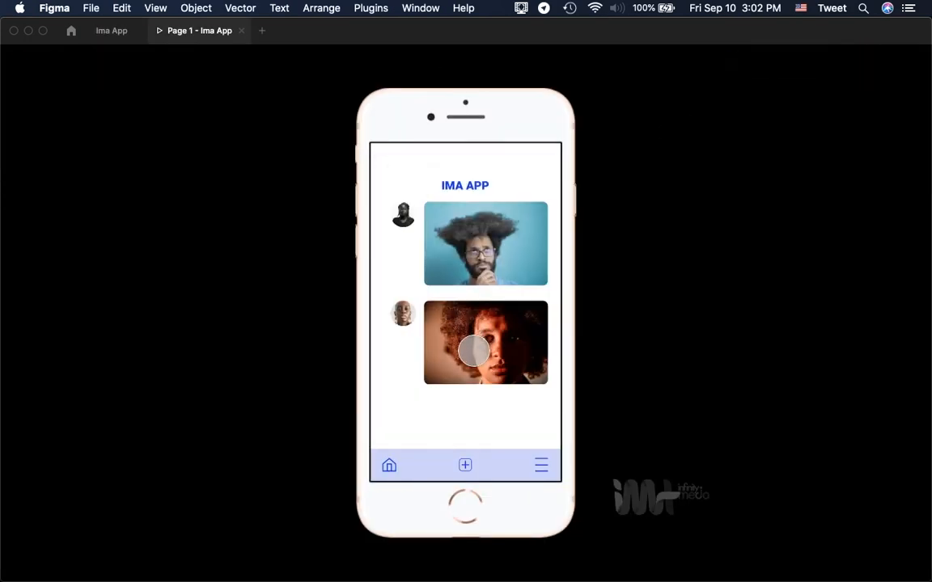
left_click(473, 350)
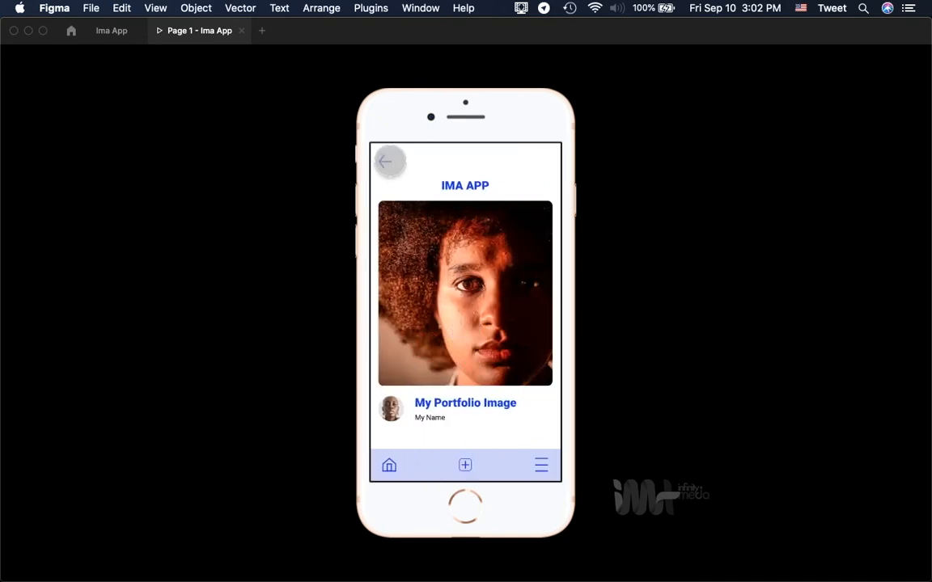
left_click(388, 160)
left_click(464, 349)
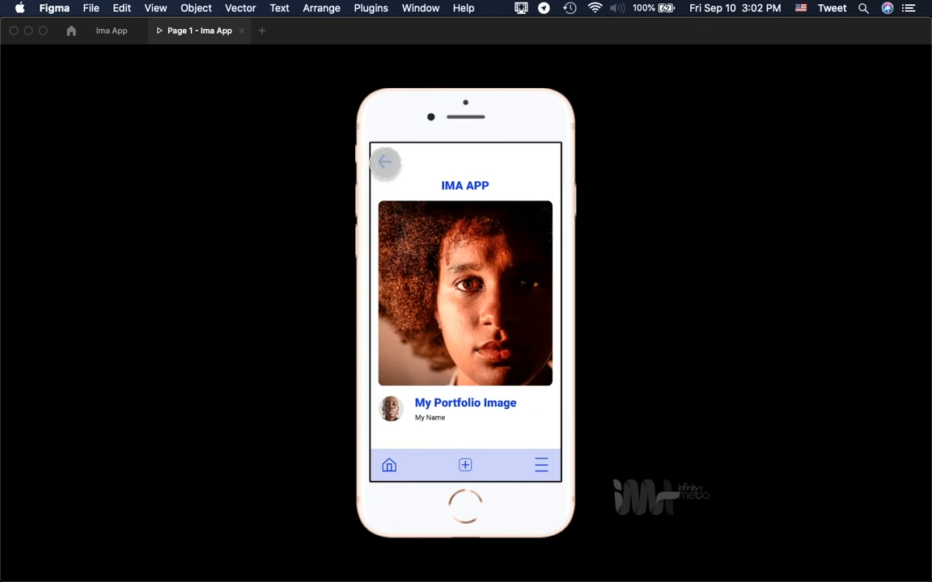
left_click(384, 161)
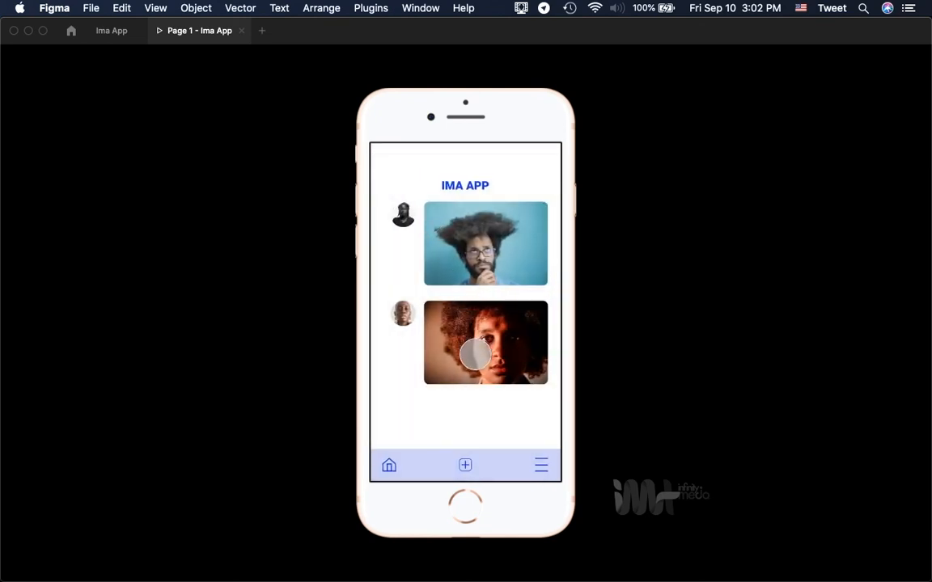
left_click(475, 354)
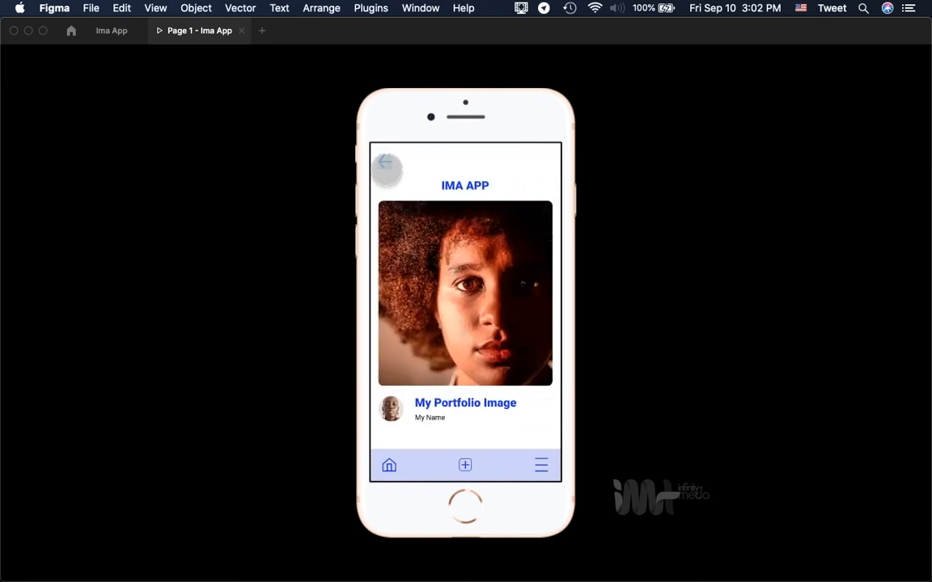
left_click(385, 165)
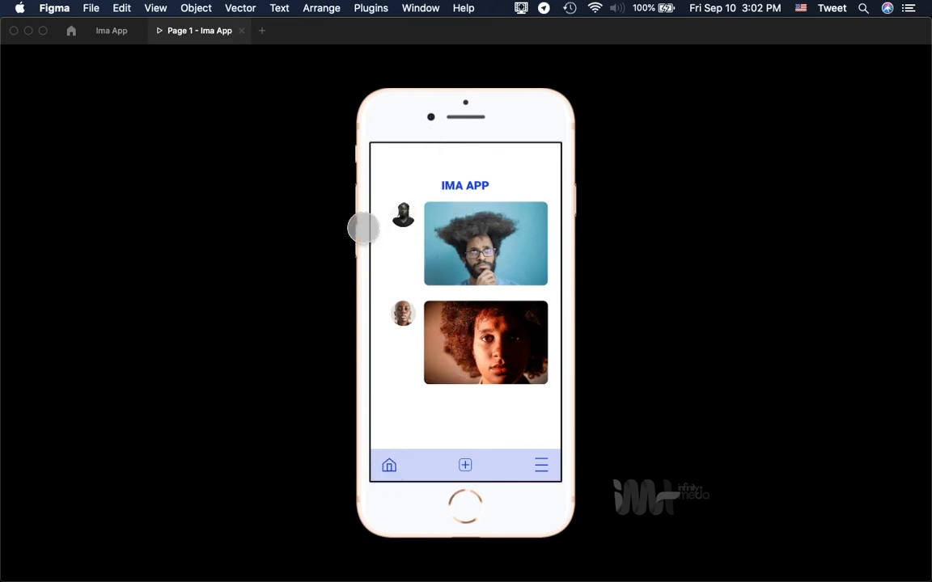
left_click(108, 39)
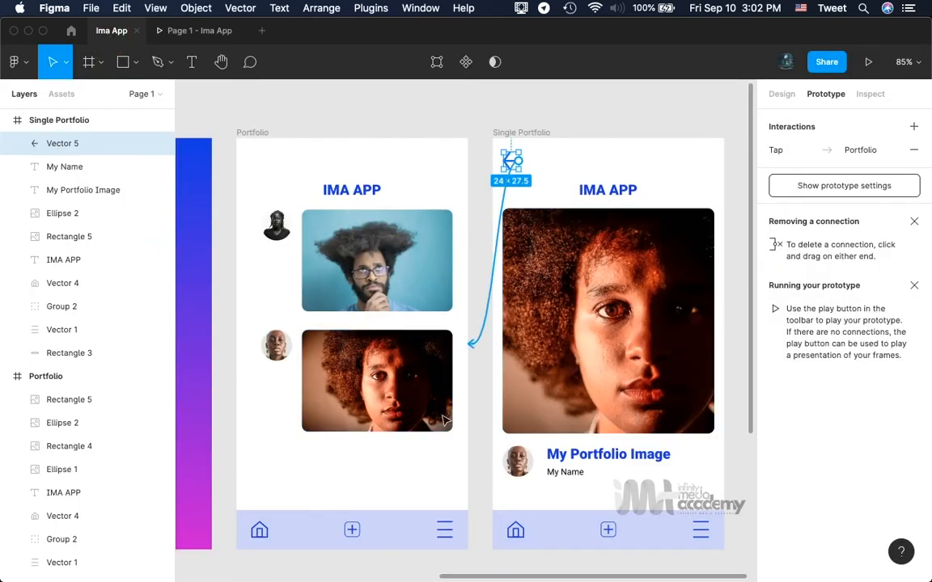
- Select the Portfolio frame's home icon and review the Log In, Portfolio and Single Portfolio screens around it
left_click(259, 534)
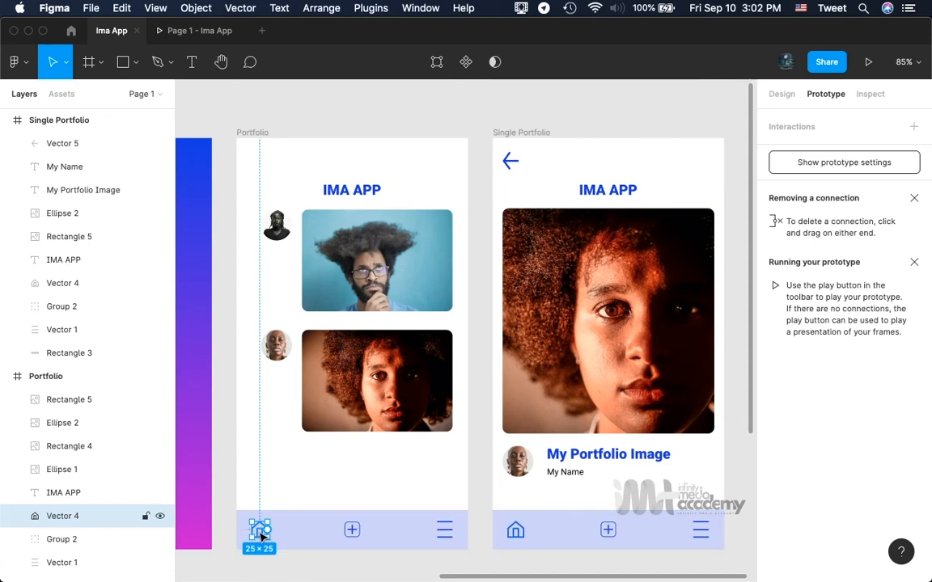
mouse_move(263, 536)
scroll(262, 535, "left", 5)
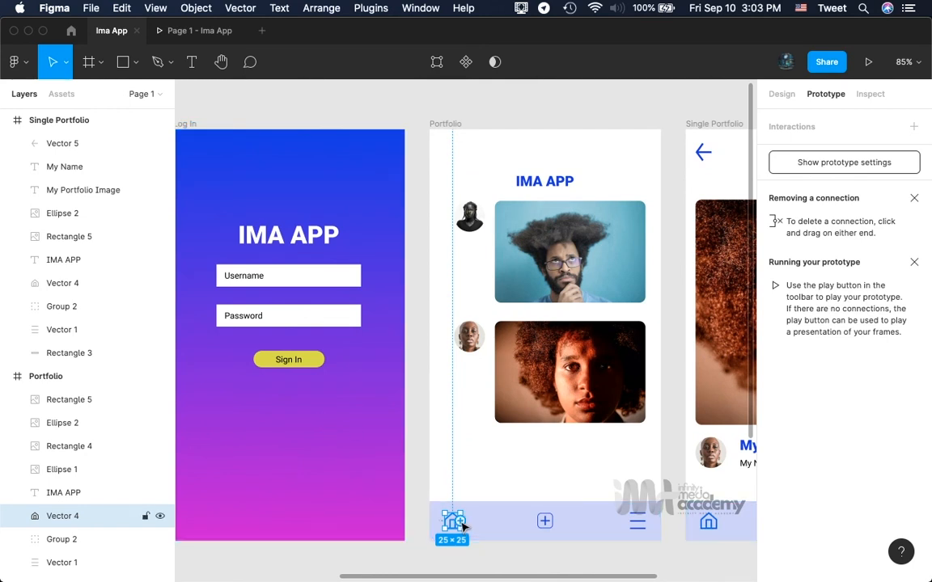
scroll(463, 527, "right", 3)
scroll(463, 526, "down", 1)
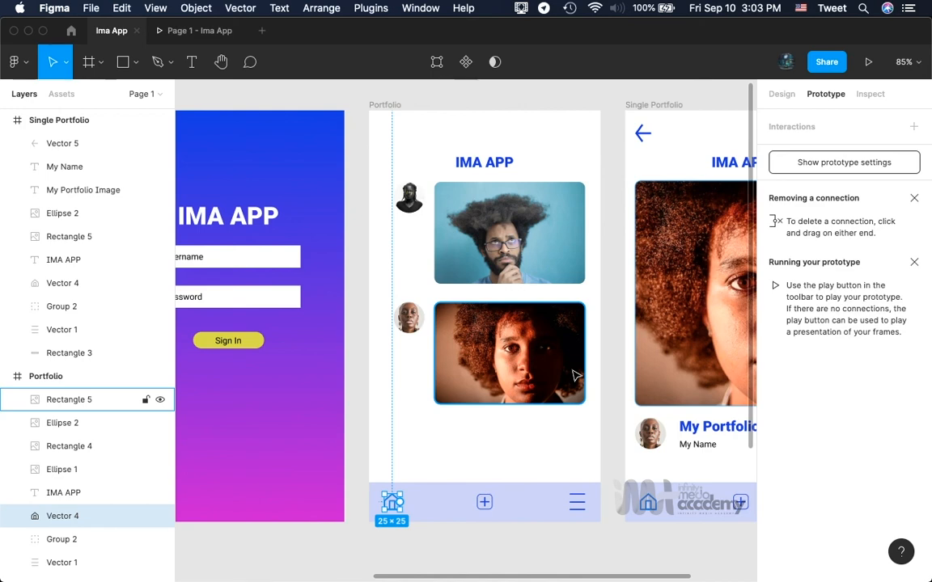
scroll(573, 376, "left", 5)
scroll(573, 375, "up", 2)
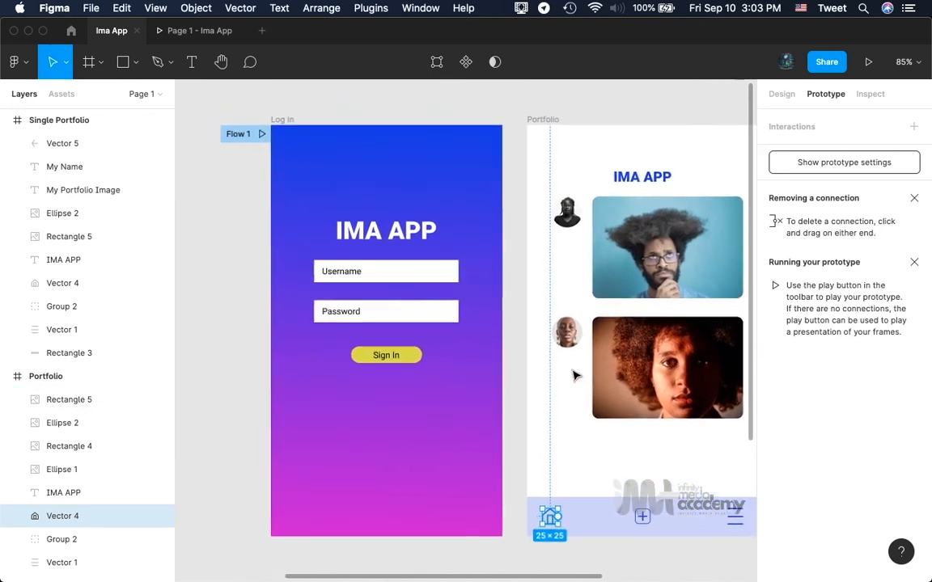
scroll(573, 376, "down", 2)
scroll(572, 375, "right", 3)
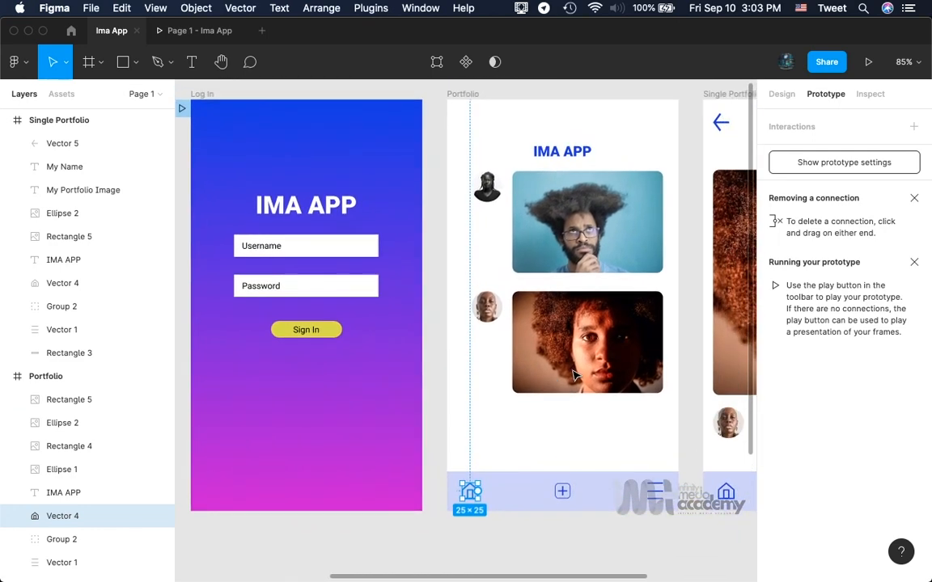
scroll(573, 375, "down", 5)
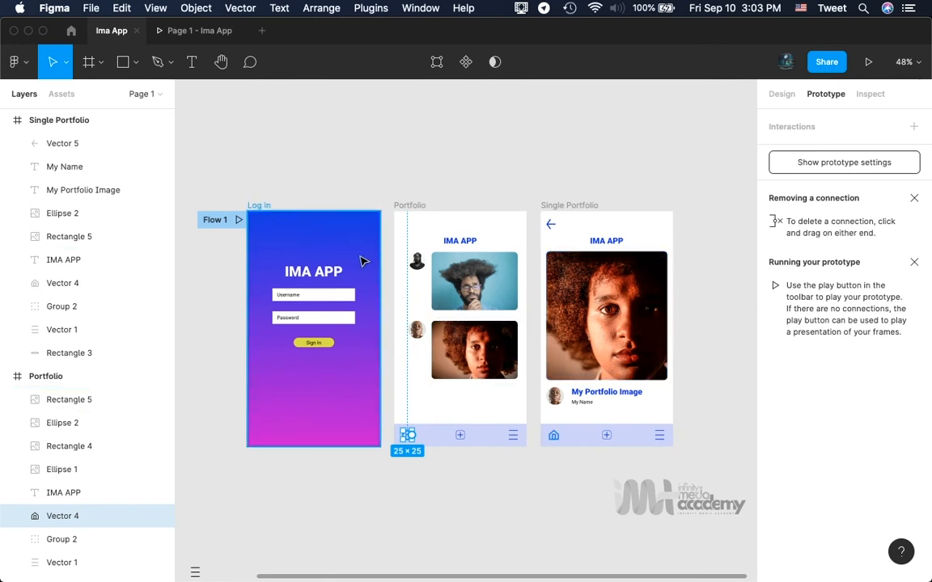
scroll(363, 260, "down", 3)
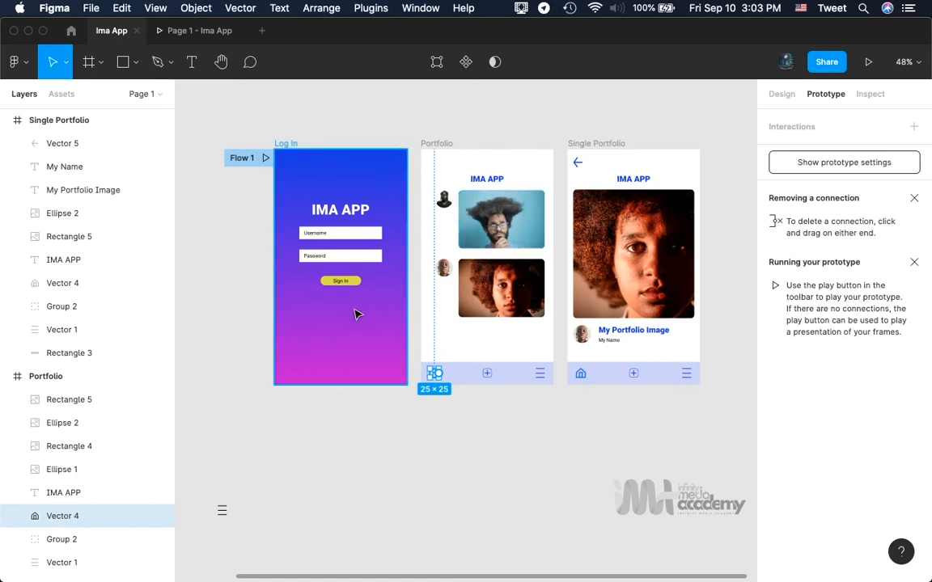
scroll(356, 312, "up", 5)
scroll(356, 313, "up", 5)
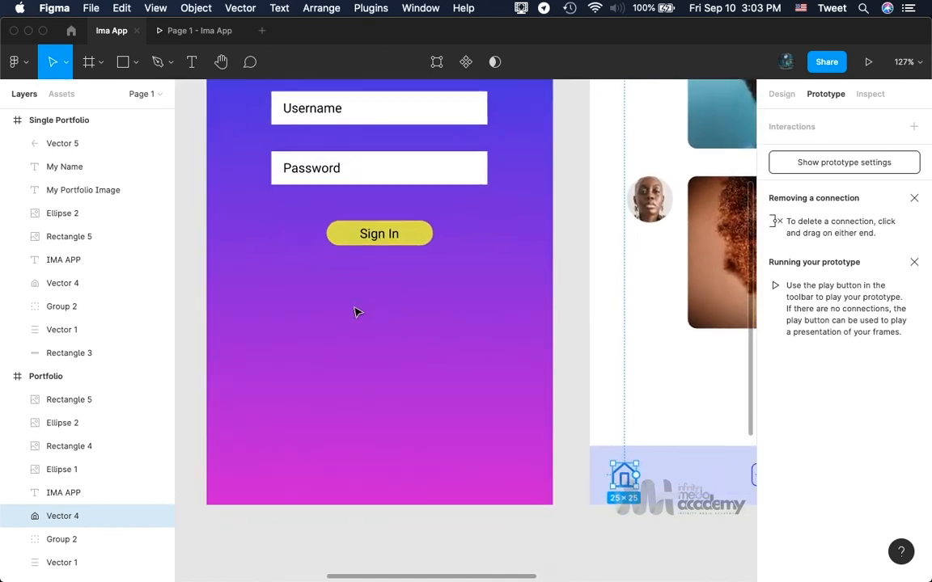
scroll(356, 313, "right", 3)
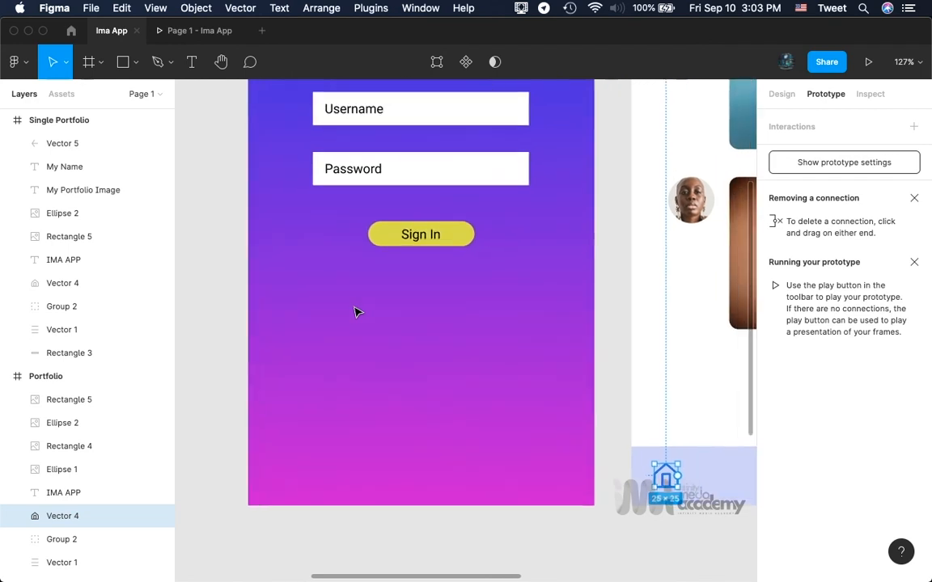
scroll(355, 312, "up", 1)
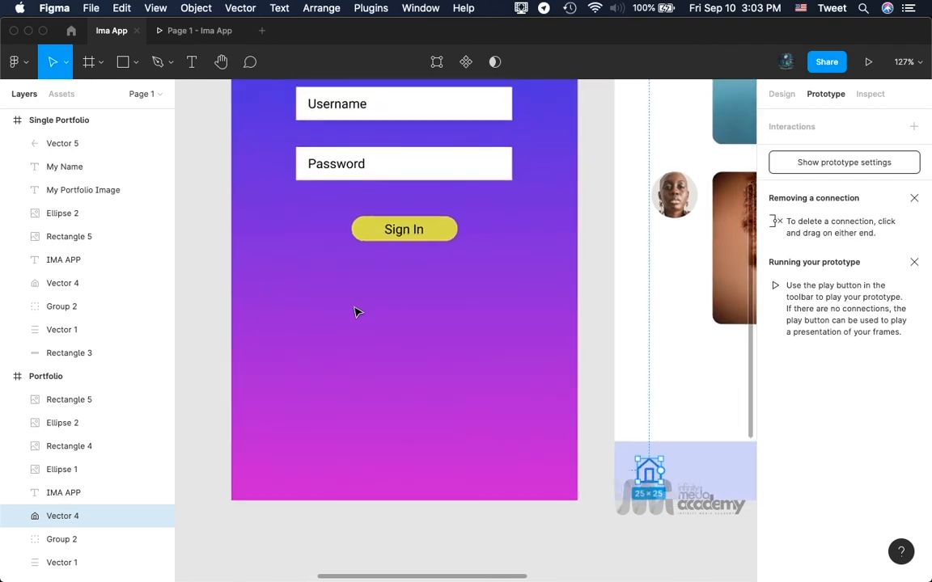